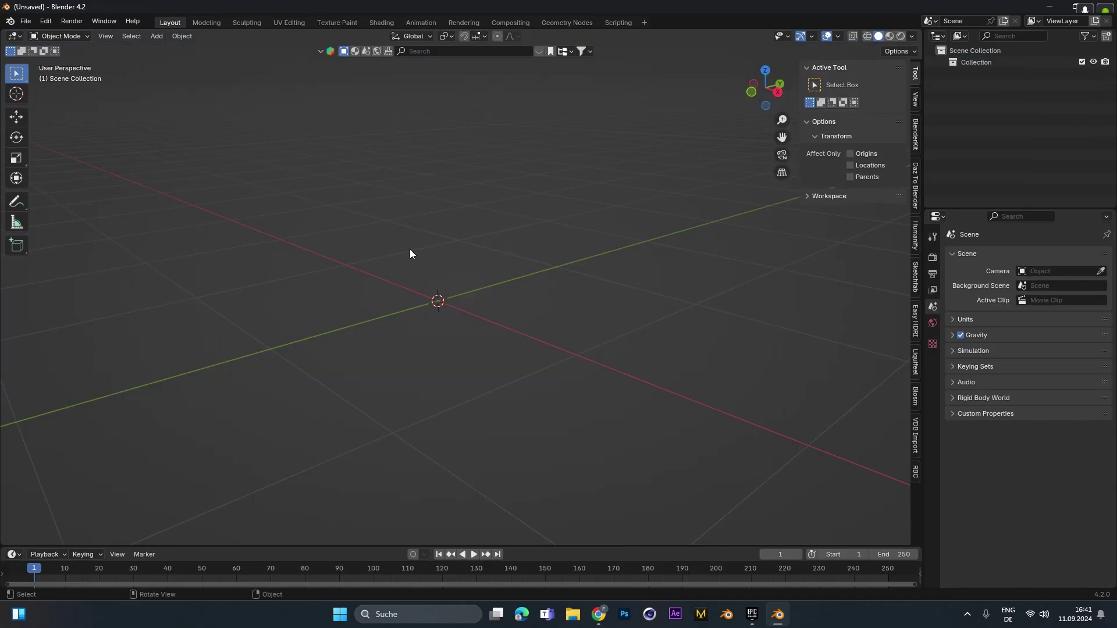
# - Add a plane and a UV sphere to the scene
pyautogui.hotkey('shift', 'a')
pyautogui.moveTo(396, 268)
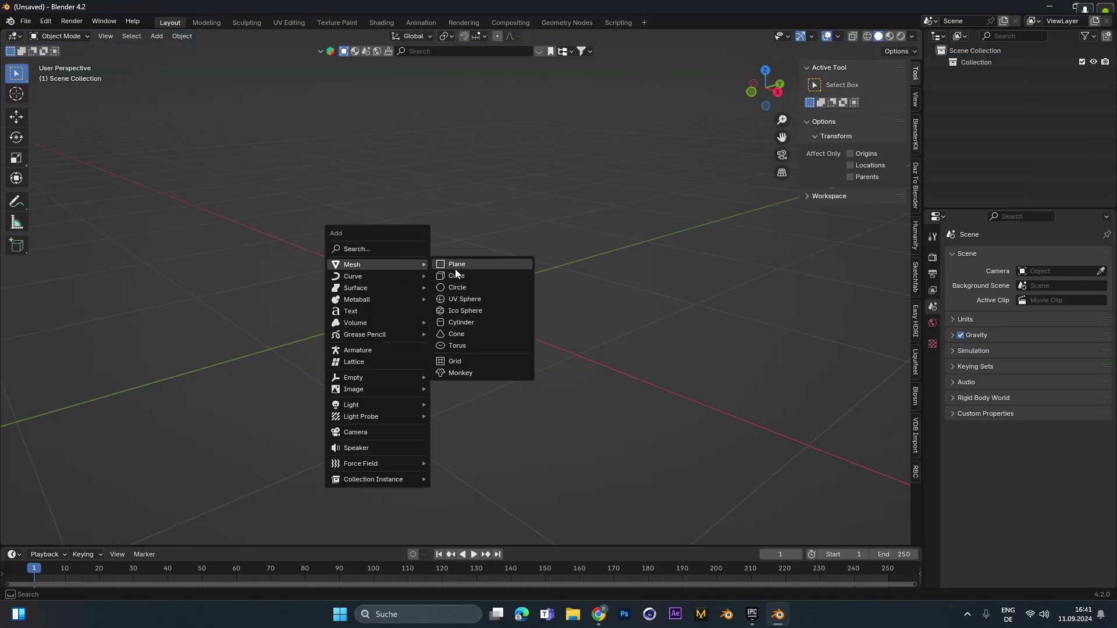
pyautogui.click(456, 267)
pyautogui.hotkey('shift', 'a')
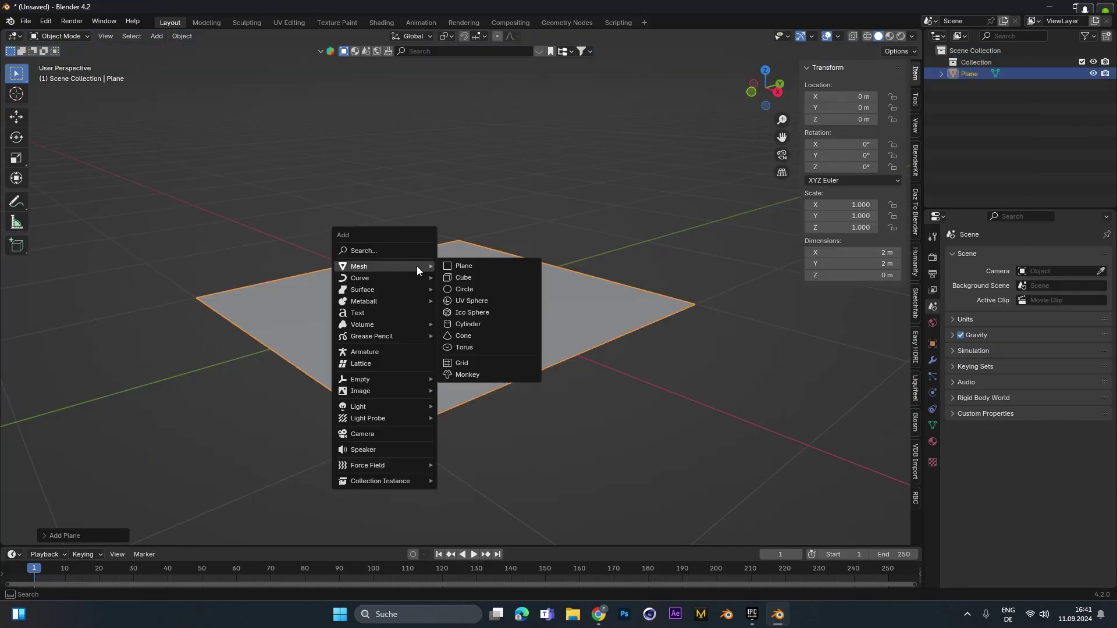
pyautogui.click(469, 299)
# - Shrink the sphere to about 1.14 m and apply its scale
pyautogui.moveTo(469, 299); pyautogui.dragTo(669, 263, button='middle')
pyautogui.press('s')
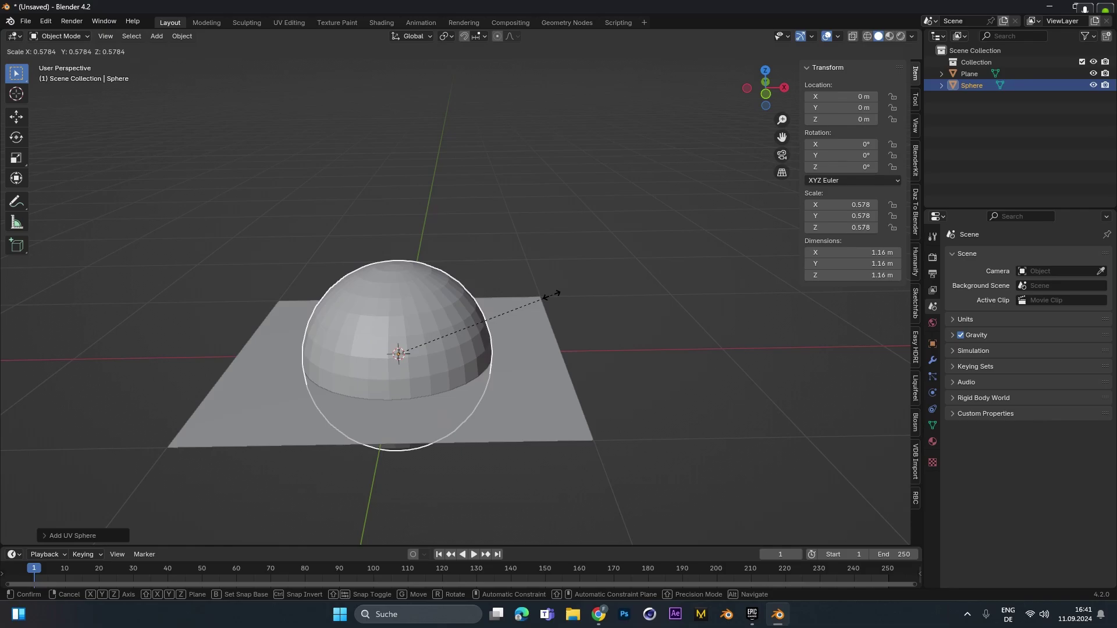
pyautogui.click(545, 295)
pyautogui.hotkey('ctrl', 'a')
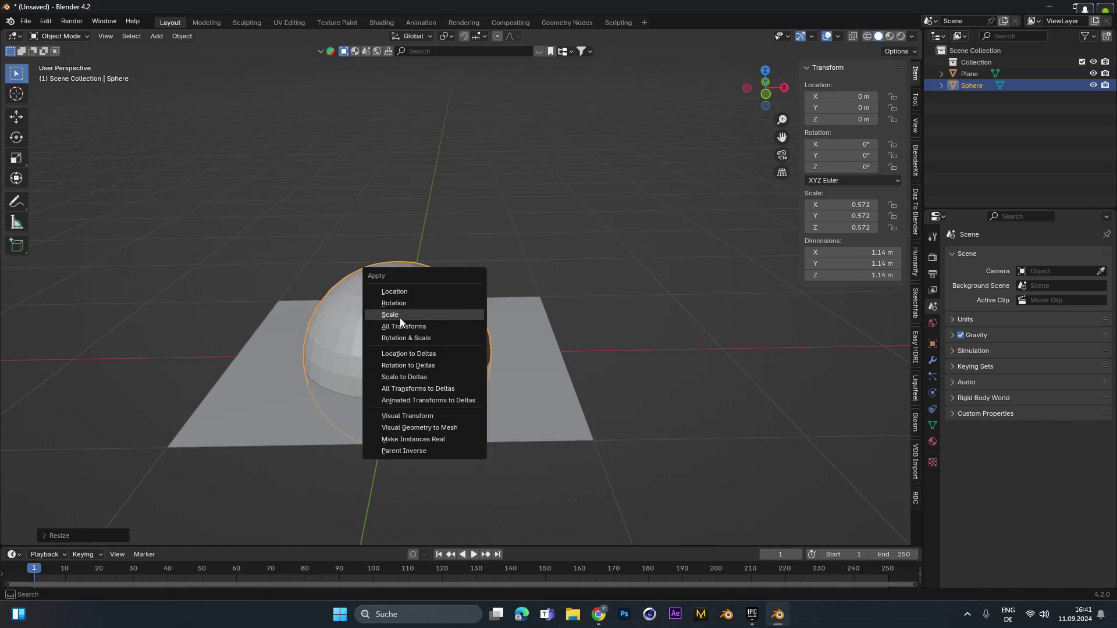
pyautogui.click(398, 318)
pyautogui.moveTo(435, 362); pyautogui.dragTo(442, 337, button='middle')
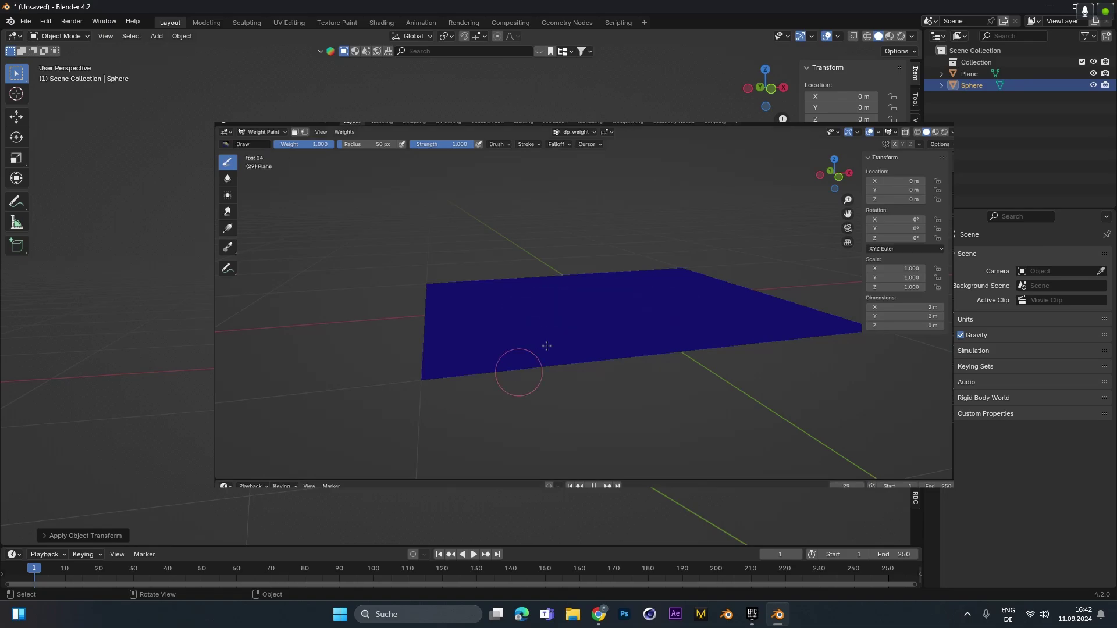
# - Raise the sphere to Z 0.71537 m and keyframe it at frame 10
pyautogui.press('g')
pyautogui.press('z')
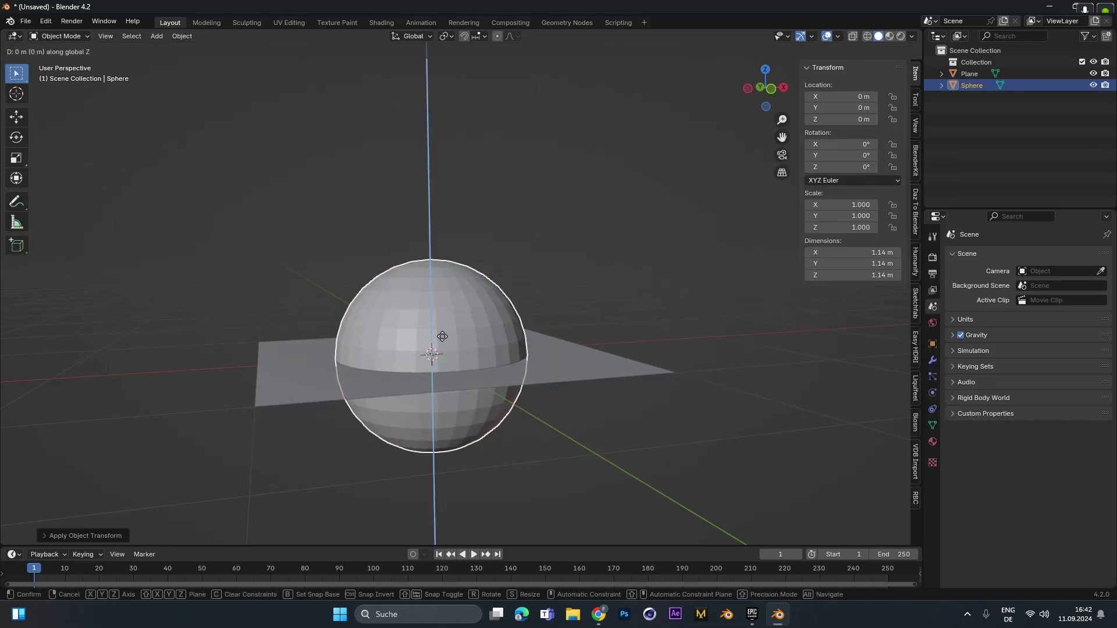
pyautogui.click(433, 217)
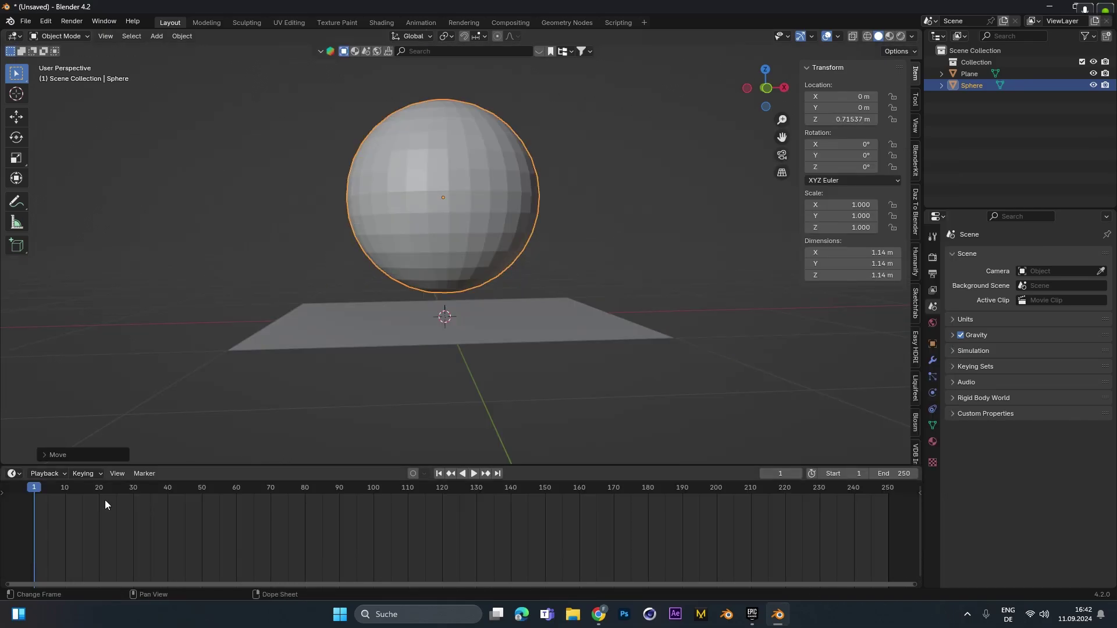
pyautogui.moveTo(55, 491); pyautogui.dragTo(65, 491)
pyautogui.press('space')
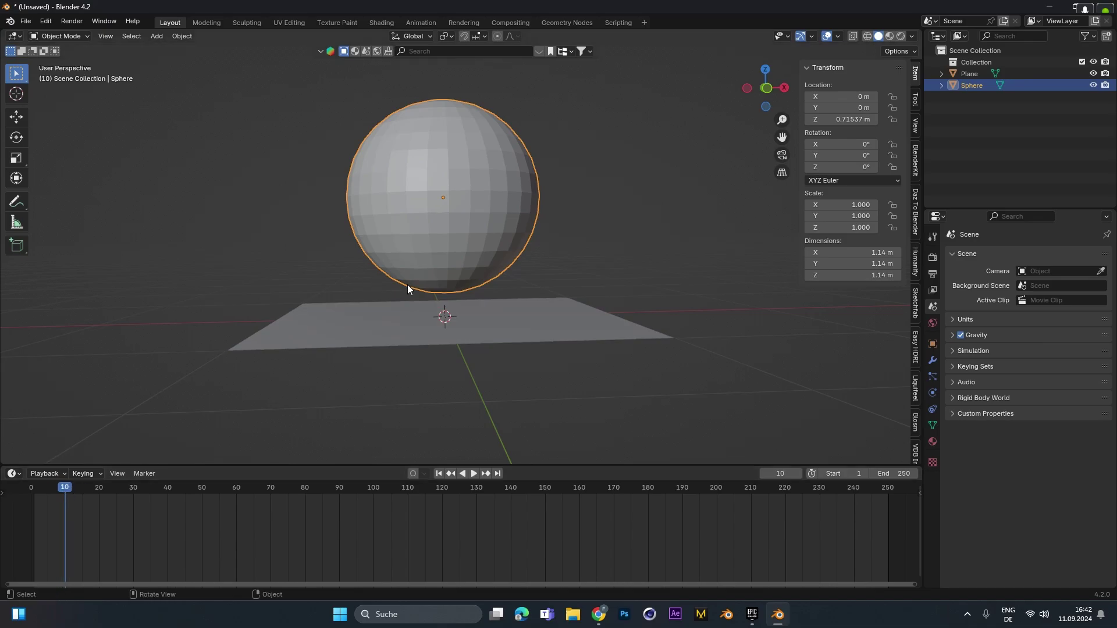
pyautogui.press('i')
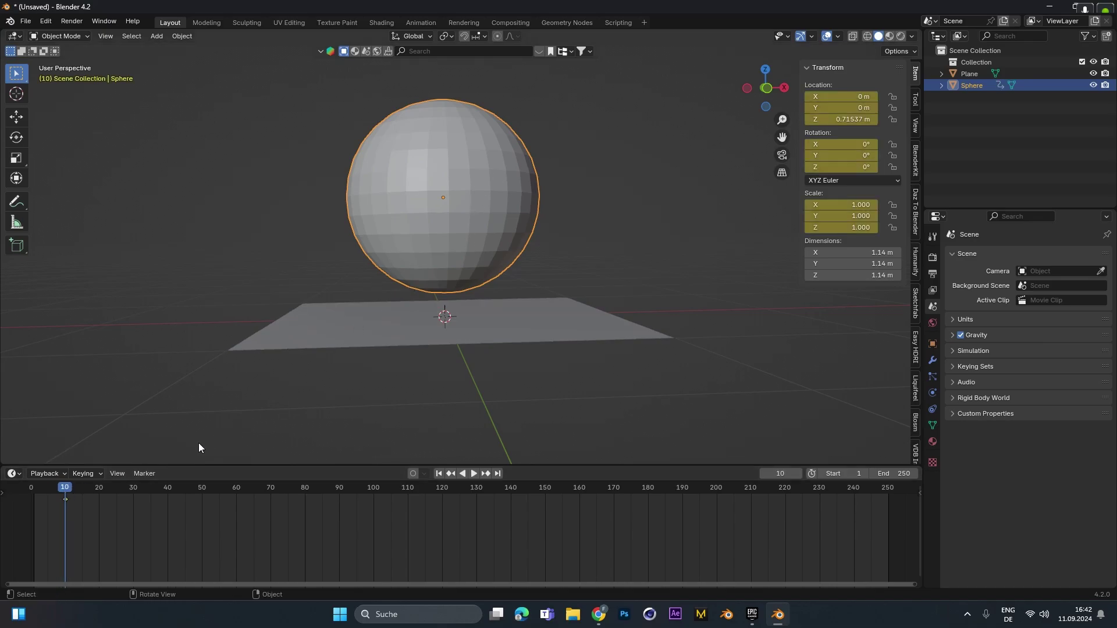
# - At frame 20, lower the sphere below the plane to Z −0.78569 m and keyframe it
pyautogui.moveTo(69, 490); pyautogui.dragTo(100, 497)
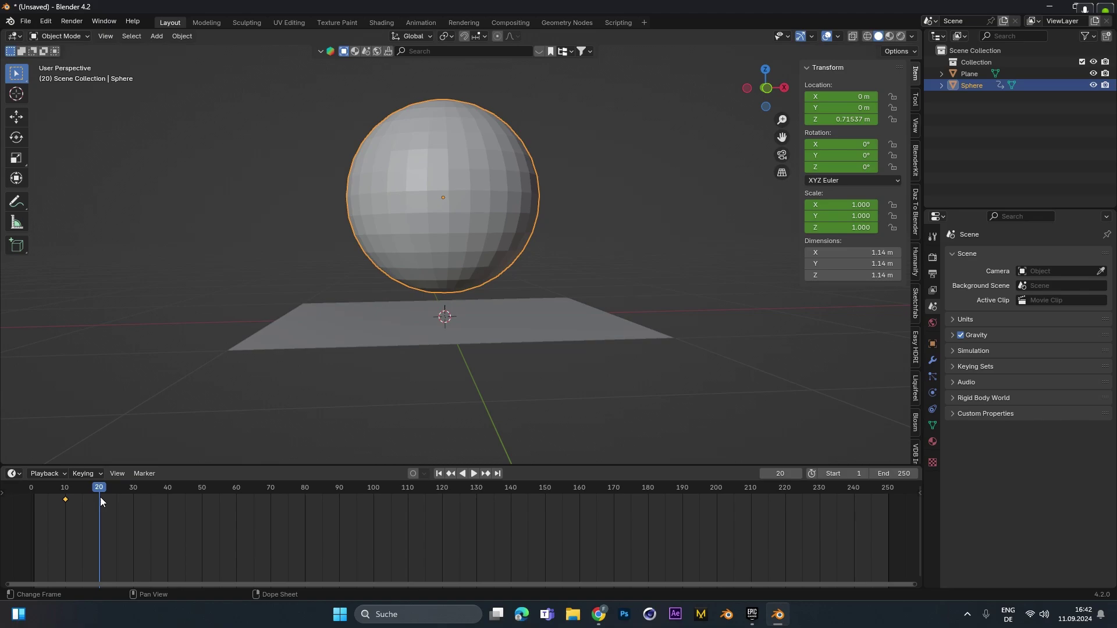
pyautogui.press('g')
pyautogui.press('z')
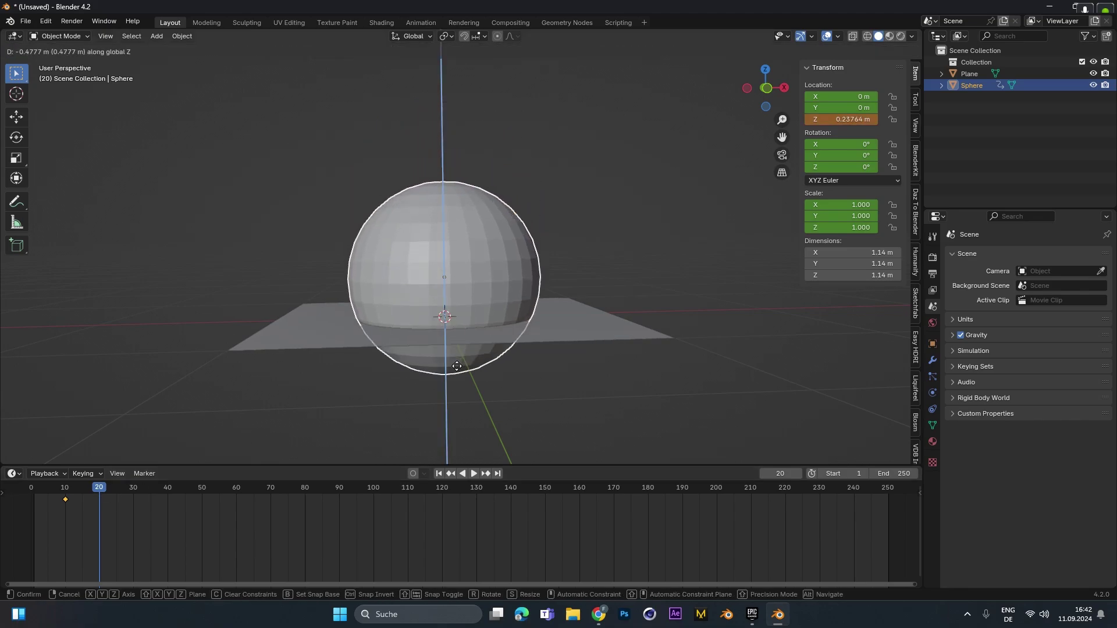
pyautogui.click(462, 111)
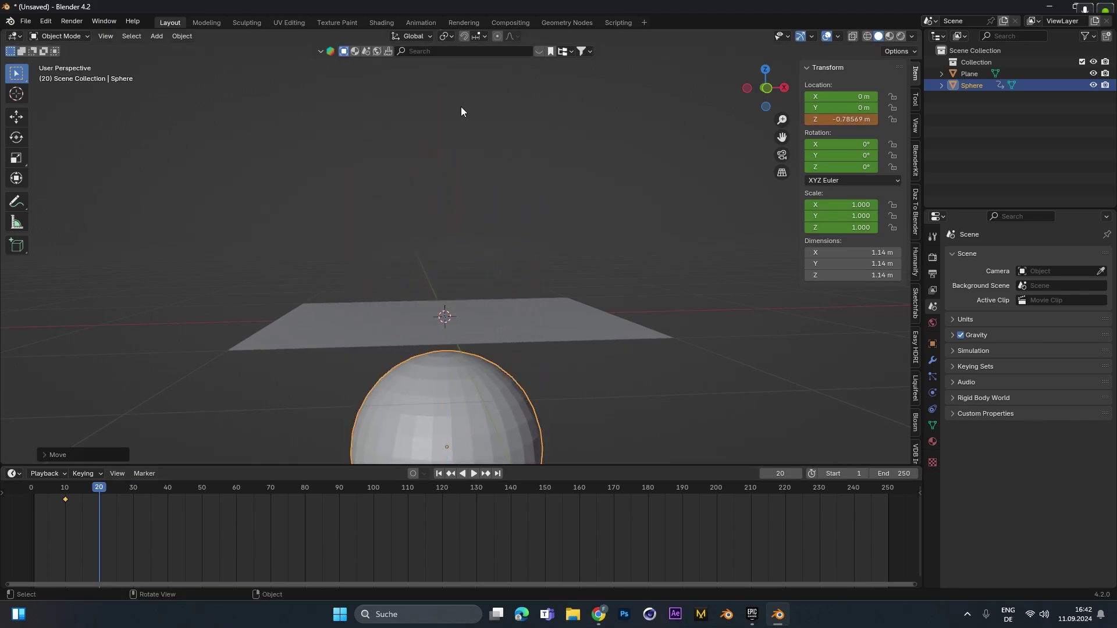
pyautogui.moveTo(537, 337); pyautogui.dragTo(589, 267, button='middle')
pyautogui.press('i')
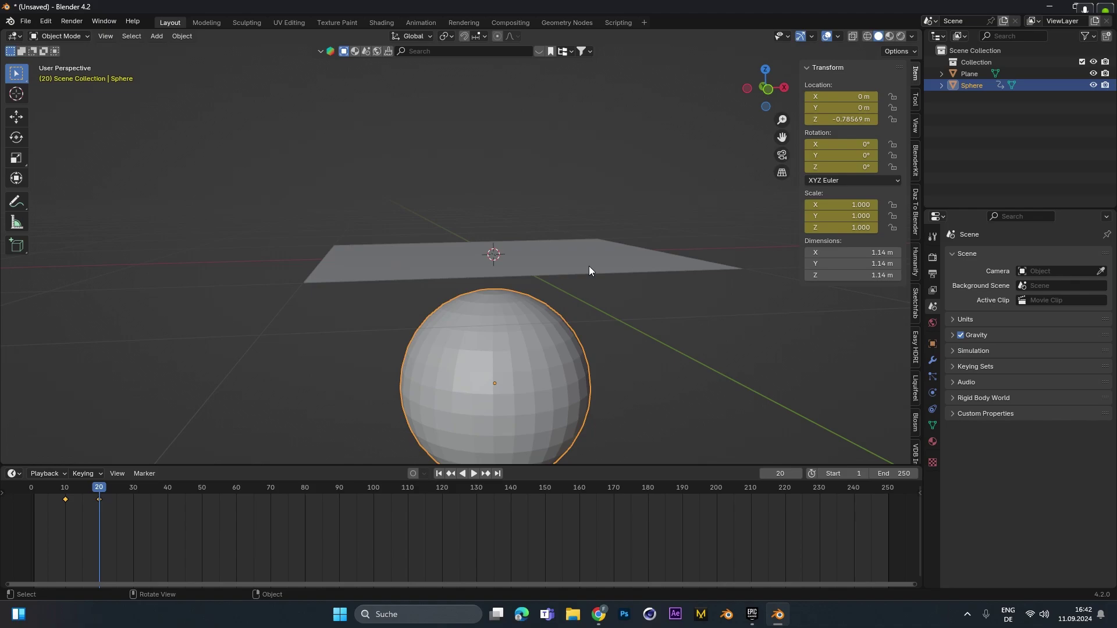
# - Play the falling animation from the first frame, then select the plane
pyautogui.hotkey('shift', 'Left')
pyautogui.scroll(-3, 589, 266)
pyautogui.click(474, 473)
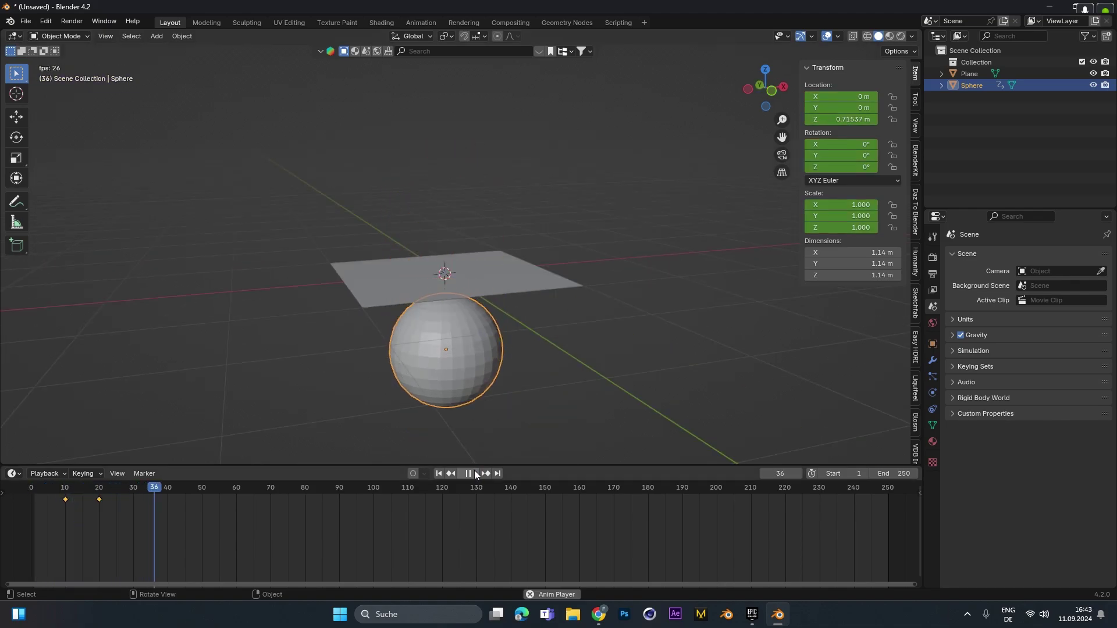
pyautogui.click(475, 473)
pyautogui.scroll(3, 528, 243)
pyautogui.click(528, 242)
# - Subdivide the plane in Edit Mode with 100 cuts
pyautogui.moveTo(528, 242); pyautogui.dragTo(473, 232, button='middle')
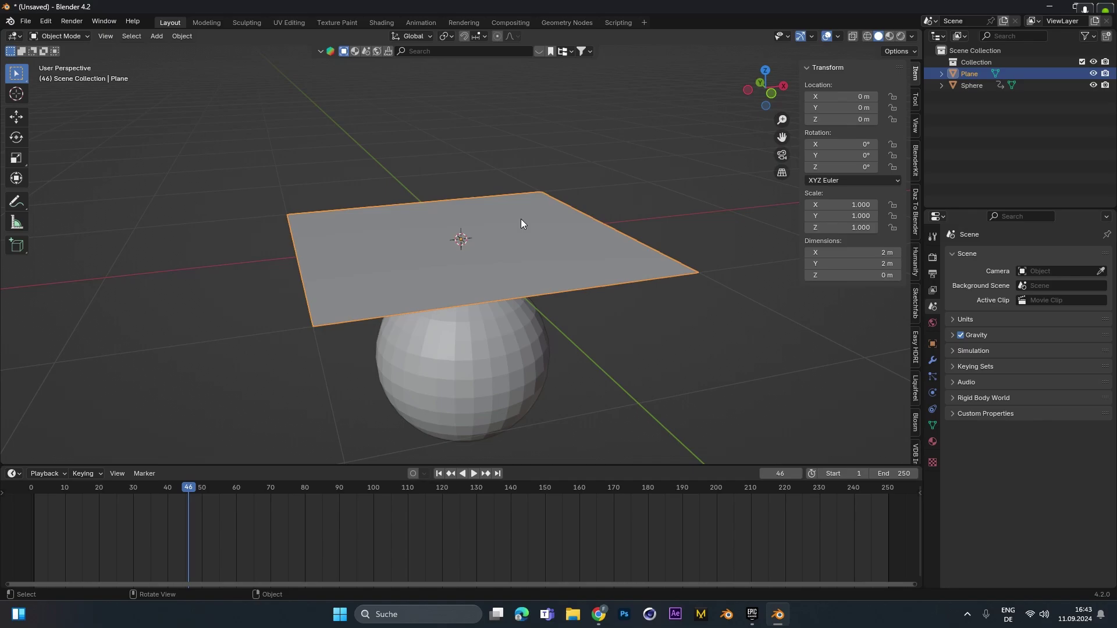
pyautogui.press('Tab')
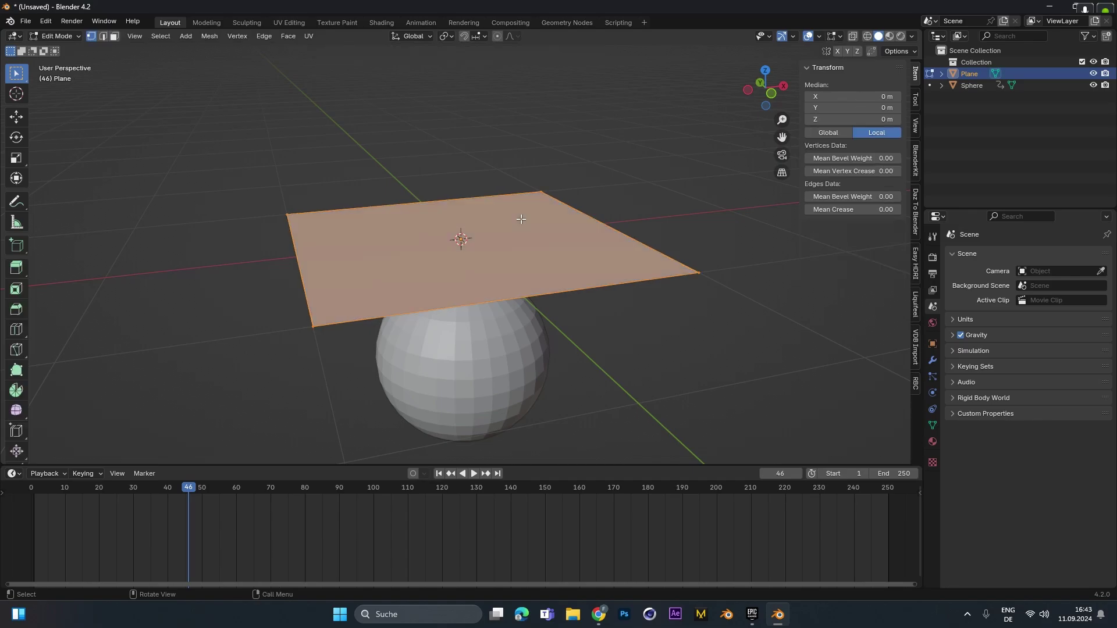
pyautogui.rightClick(379, 213)
pyautogui.click(306, 212)
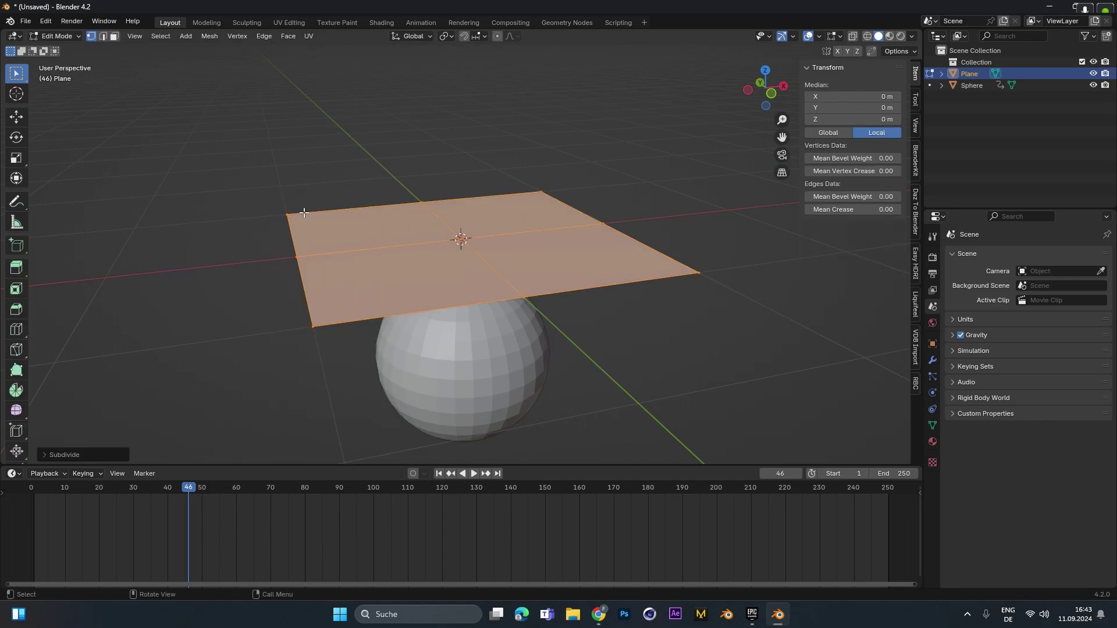
pyautogui.click(49, 456)
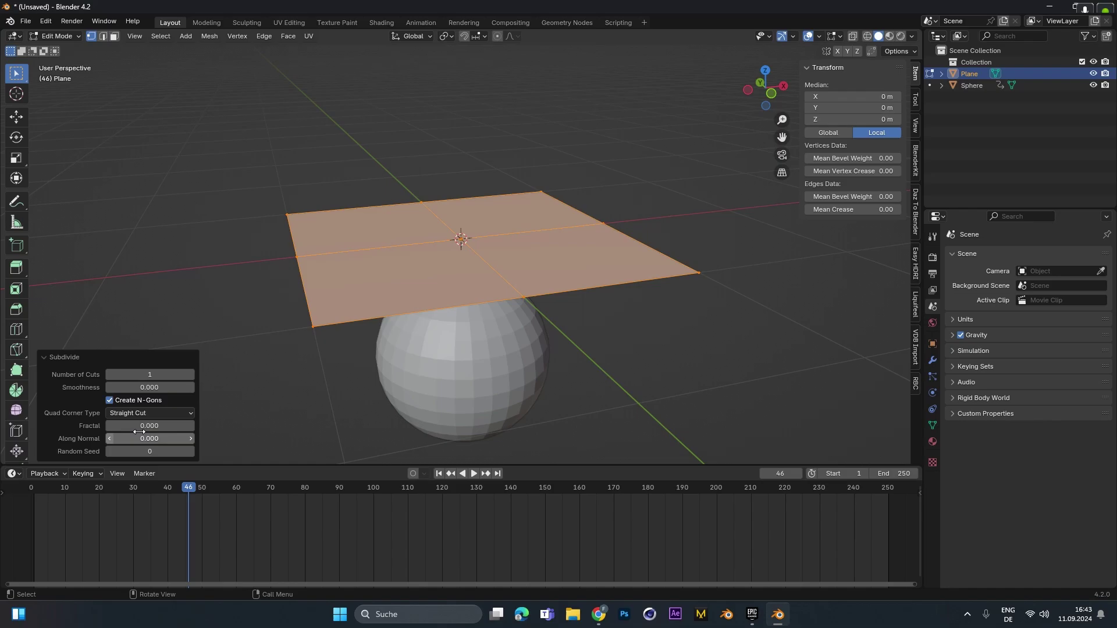
pyautogui.click(157, 373)
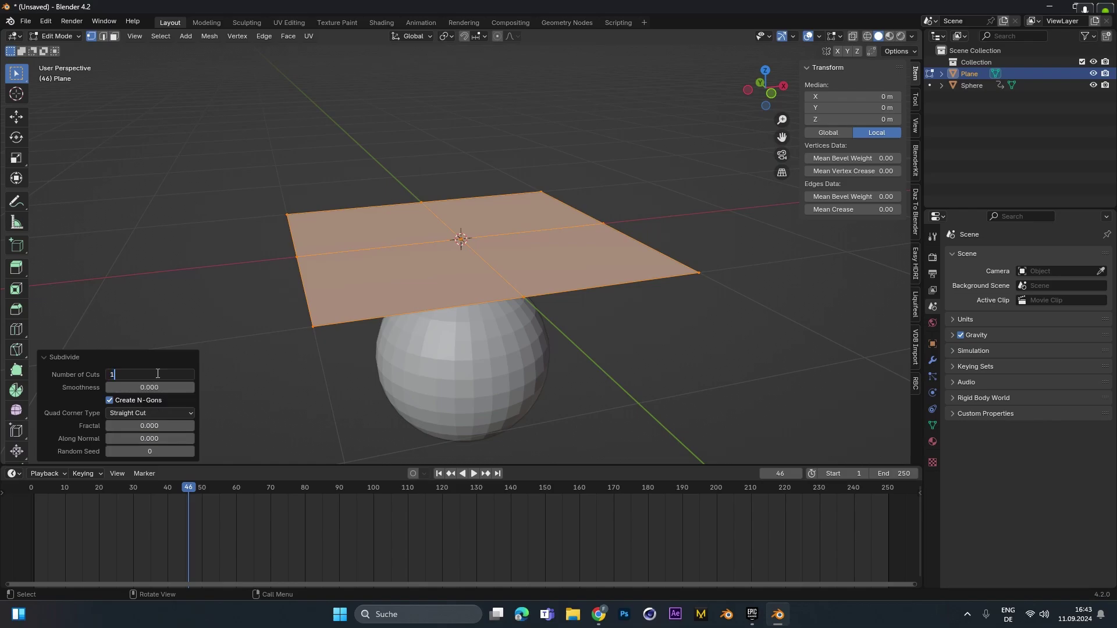
pyautogui.write('100')
pyautogui.press('Return')
# - Add a Dynamic Paint canvas to the plane with end frame 50
pyautogui.press('Tab')
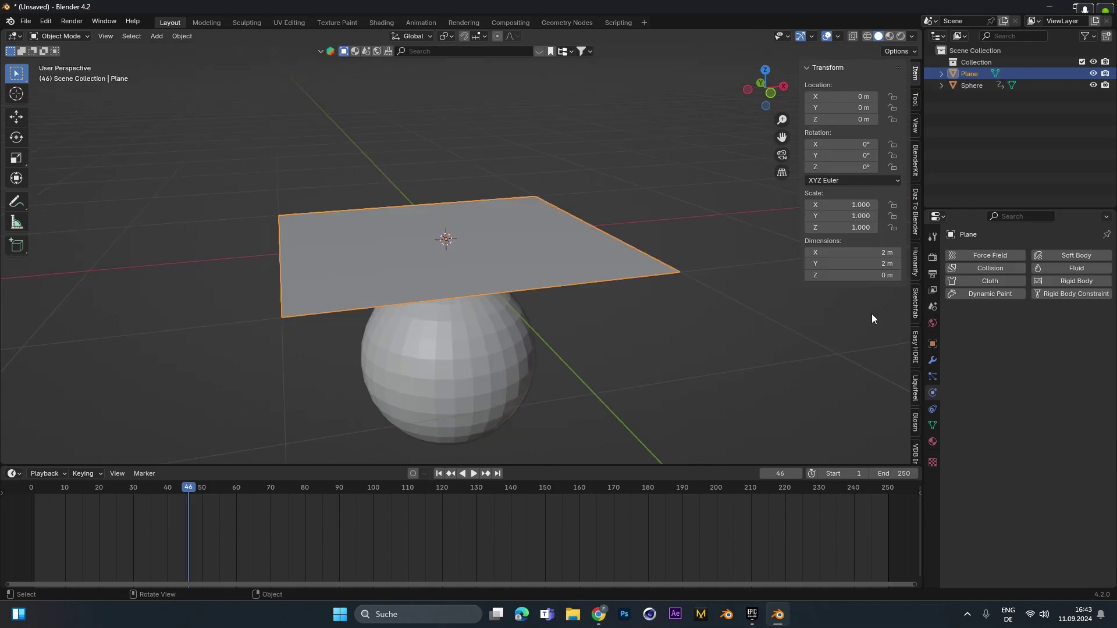
pyautogui.click(975, 297)
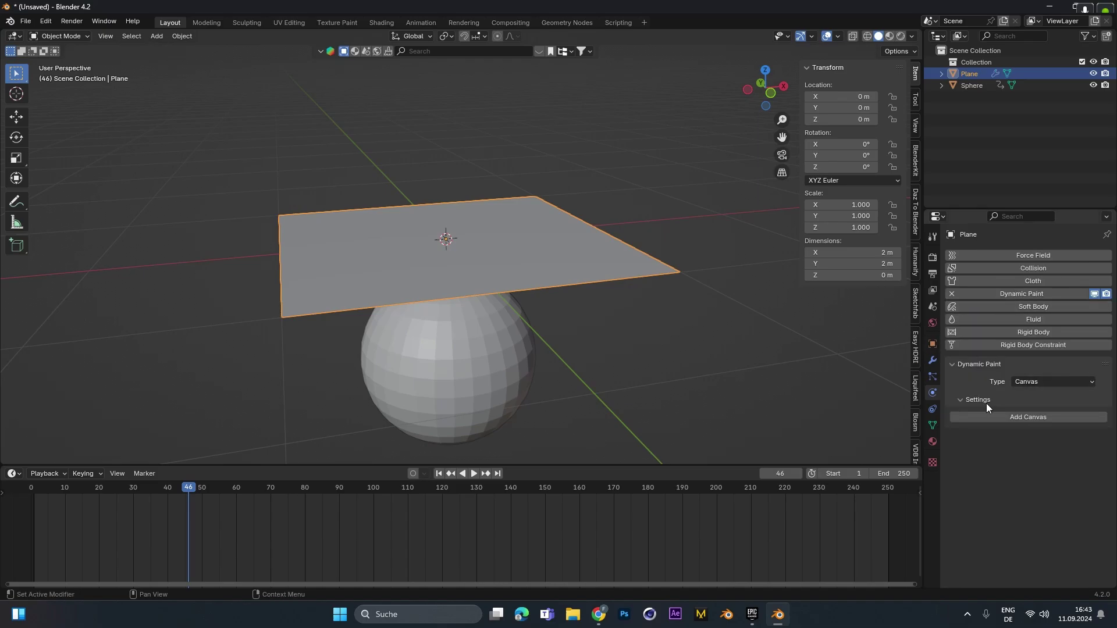
pyautogui.click(1004, 417)
pyautogui.scroll(-4, 1004, 420)
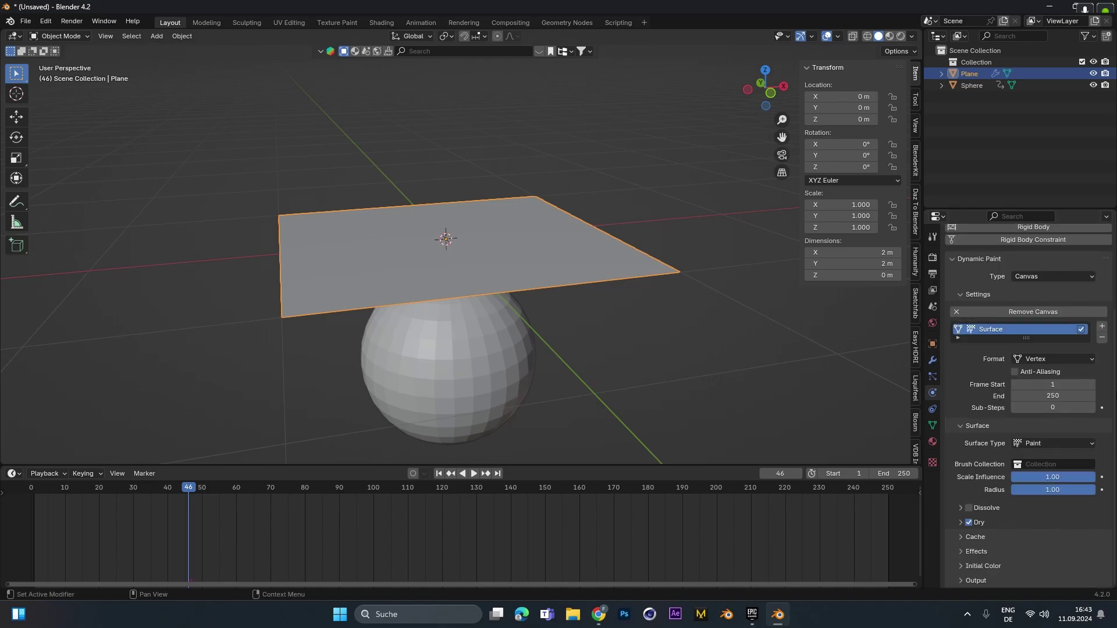
pyautogui.click(1060, 395)
pyautogui.write('50')
pyautogui.press('Return')
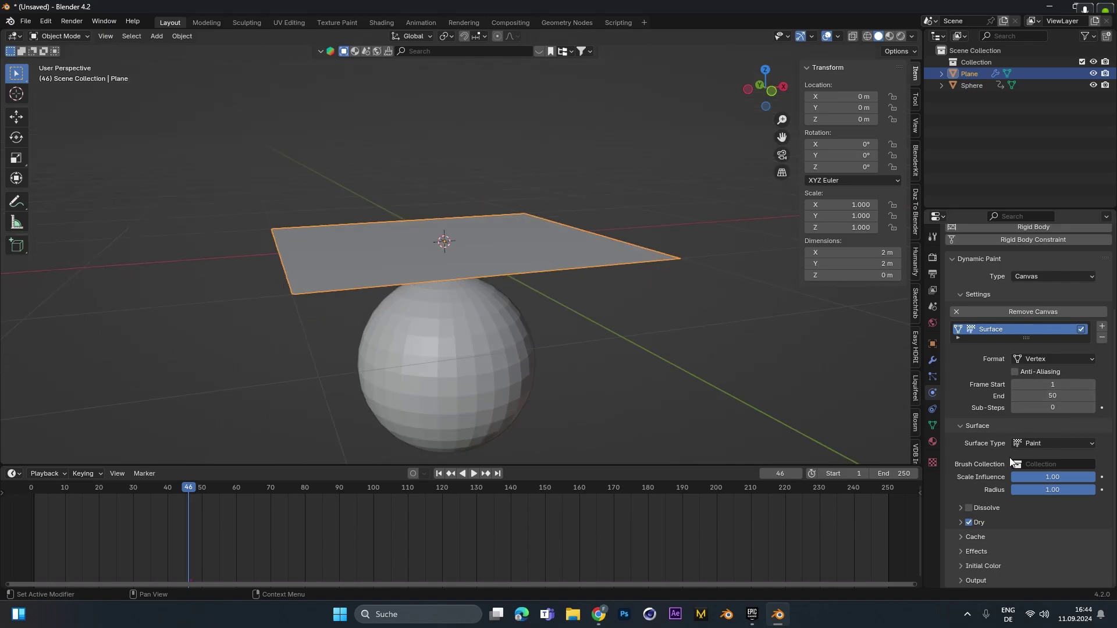
# - Set the canvas surface to Weight, enable Dissolve, and add the dp_weight output vertex group
pyautogui.click(1035, 448)
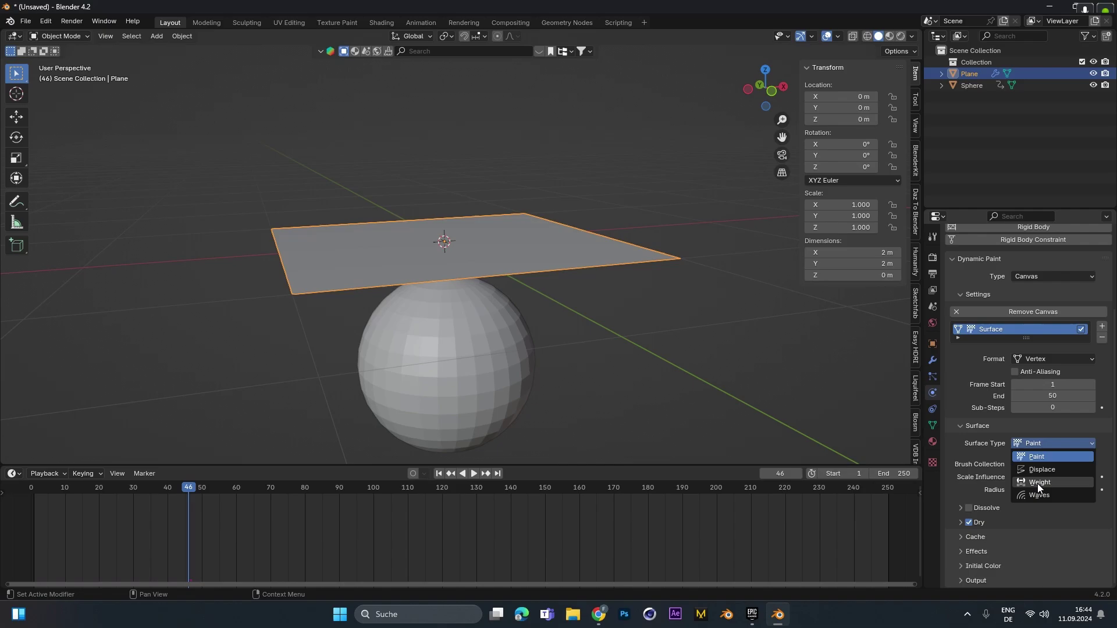
pyautogui.click(1038, 482)
pyautogui.click(992, 550)
pyautogui.scroll(-1, 990, 547)
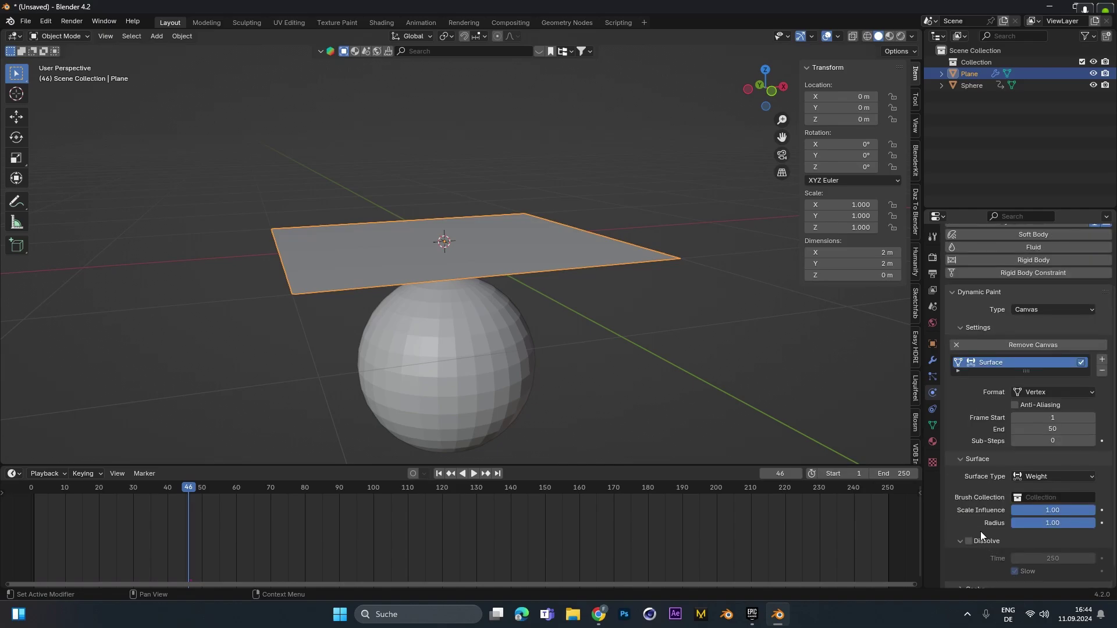
pyautogui.click(970, 542)
pyautogui.scroll(-2, 978, 536)
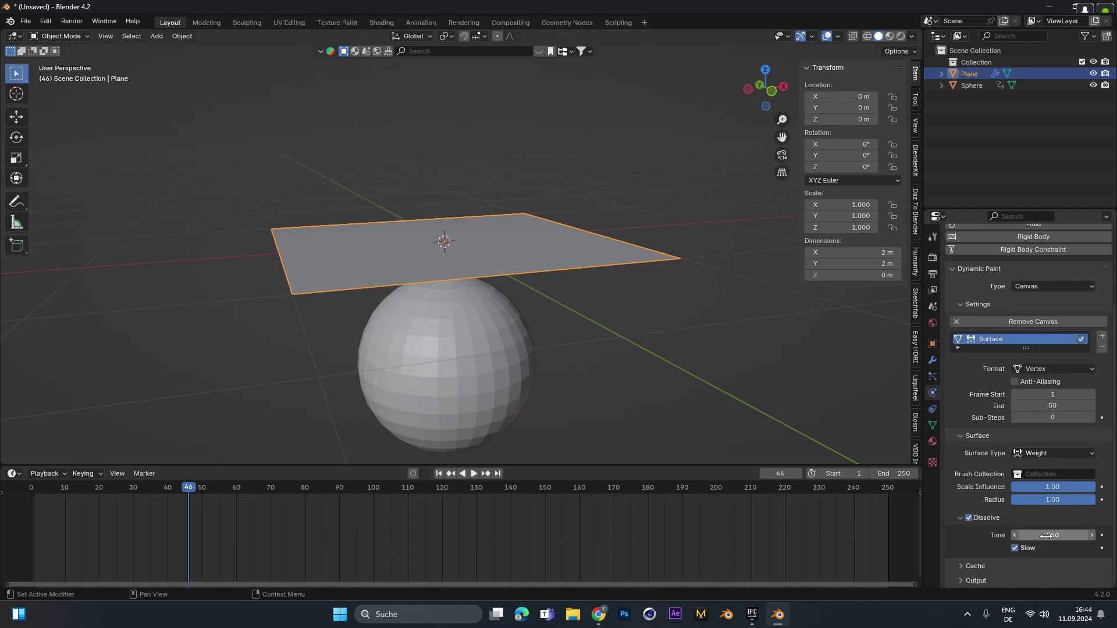
pyautogui.click(1051, 536)
pyautogui.write('50')
pyautogui.press('Return')
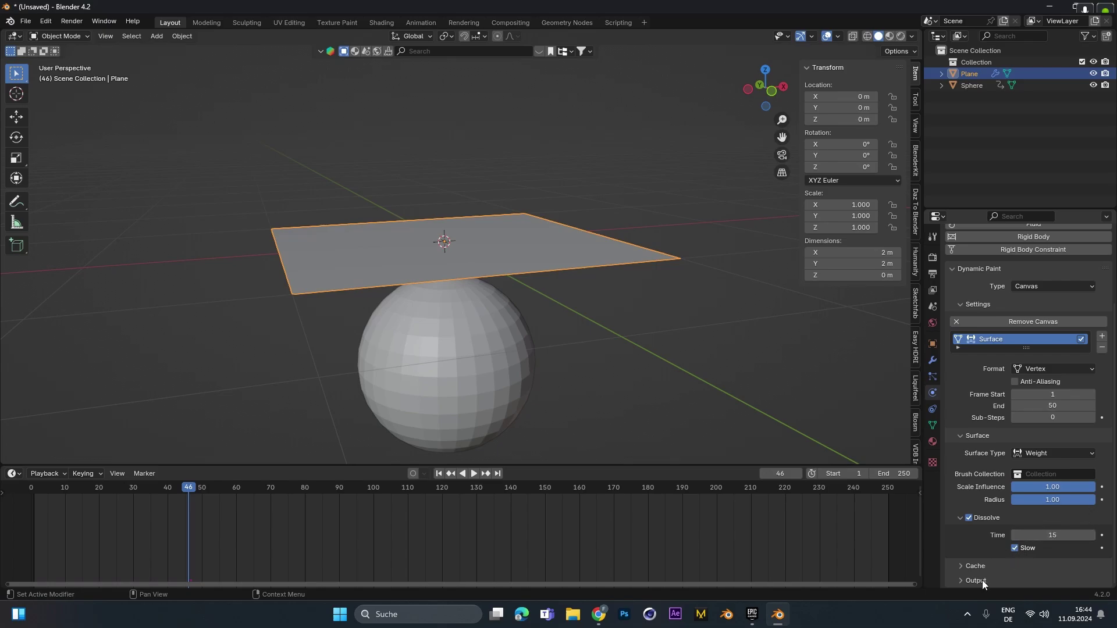
pyautogui.scroll(-2, 979, 581)
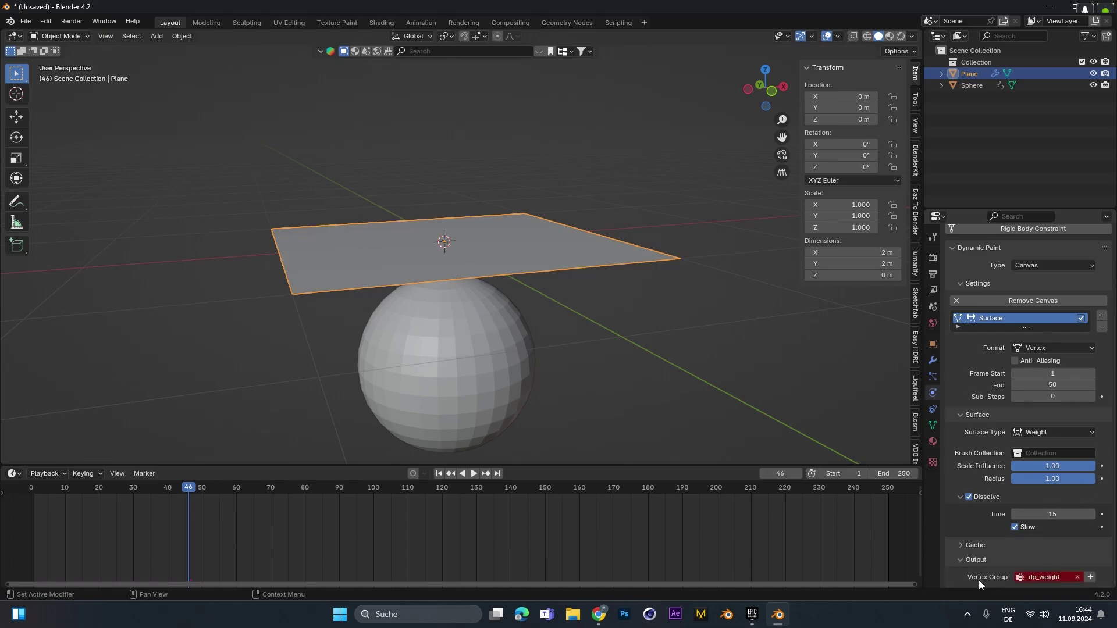
pyautogui.click(1091, 578)
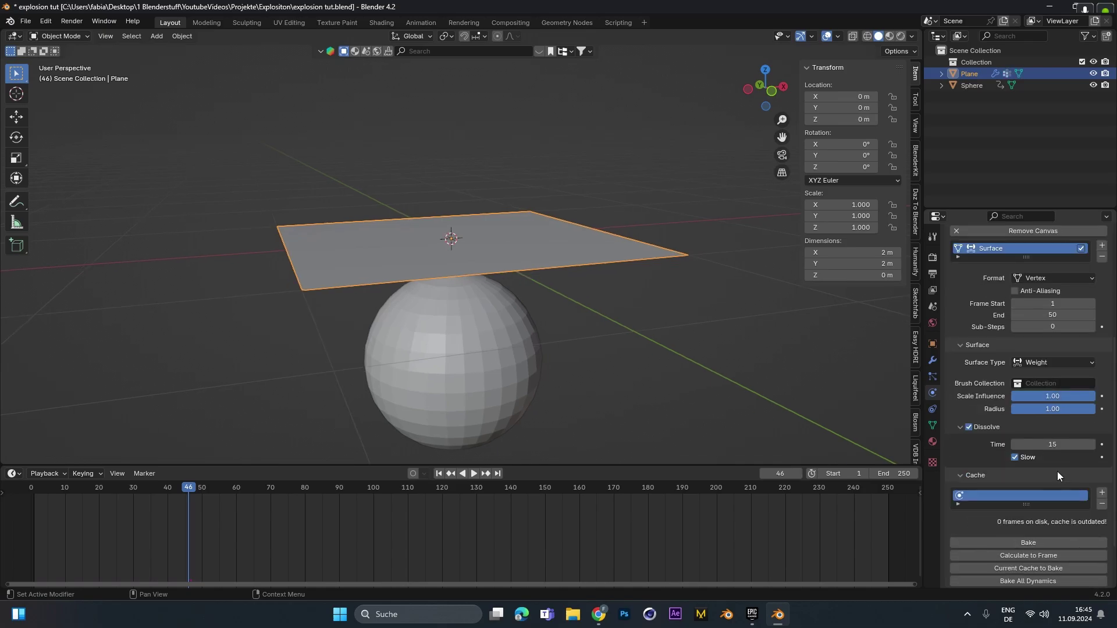
# - Add a Dynamic Paint Brush to the sphere, then reselect the plane
pyautogui.scroll(-2, 1045, 505)
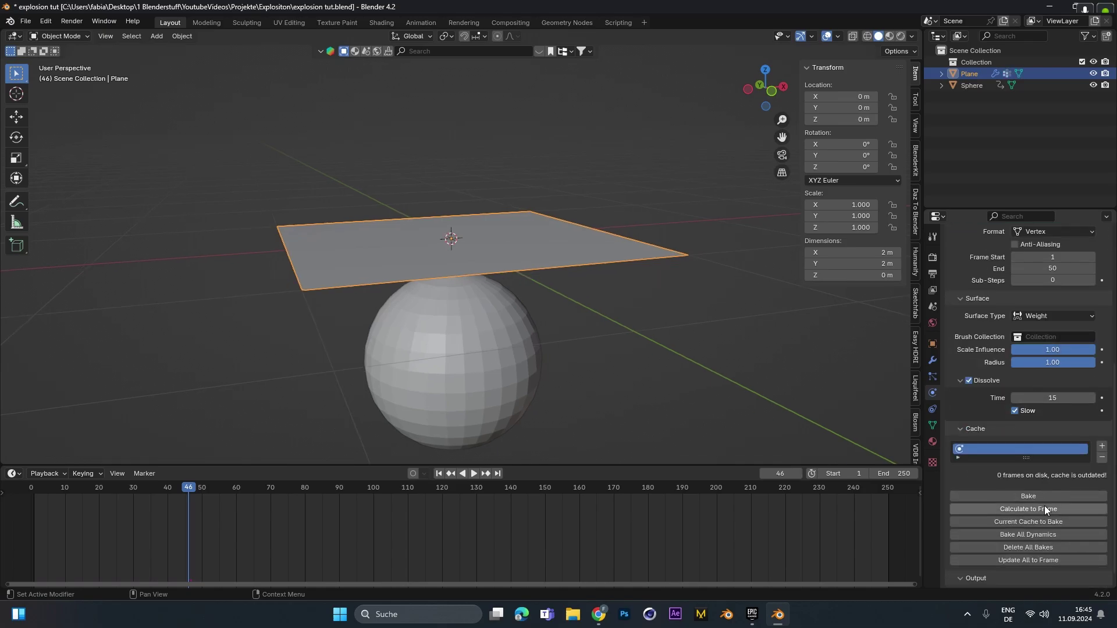
pyautogui.click(483, 369)
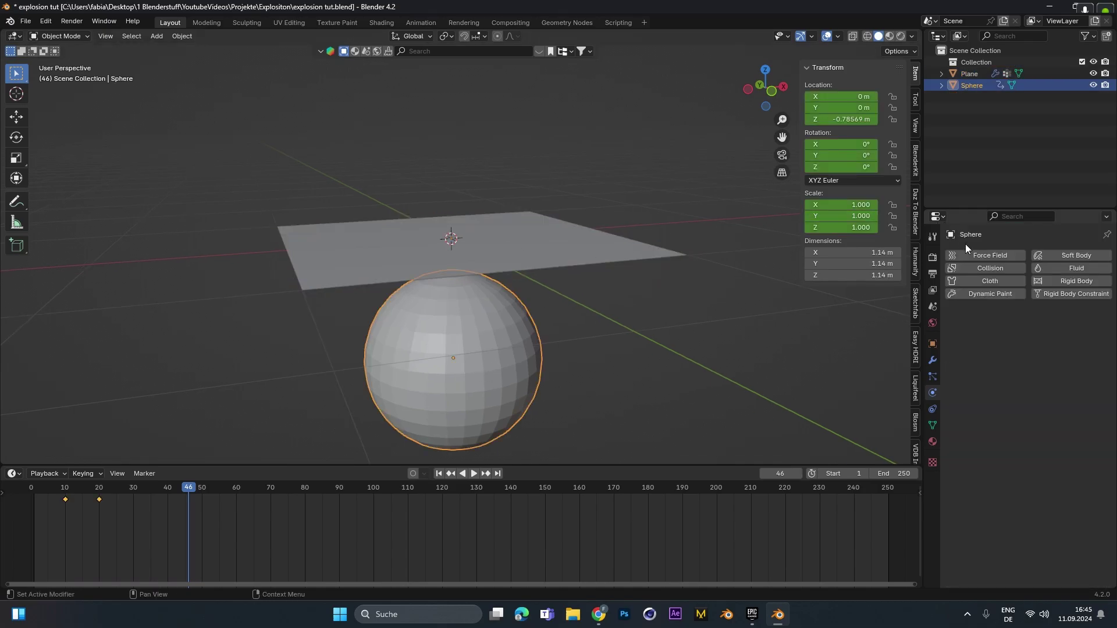
pyautogui.click(991, 293)
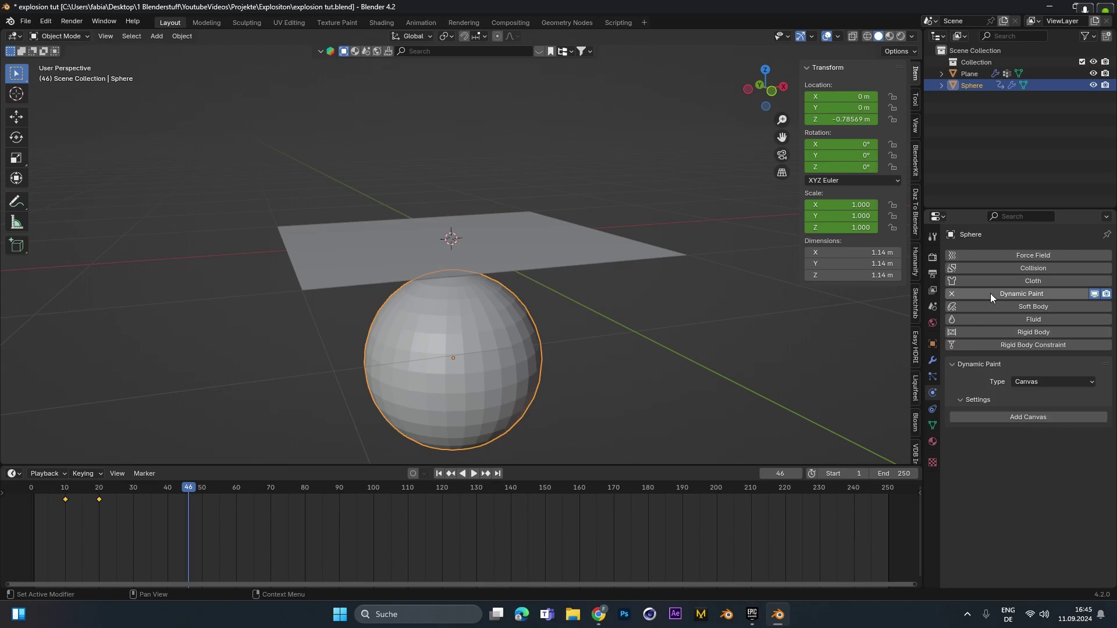
pyautogui.click(1039, 382)
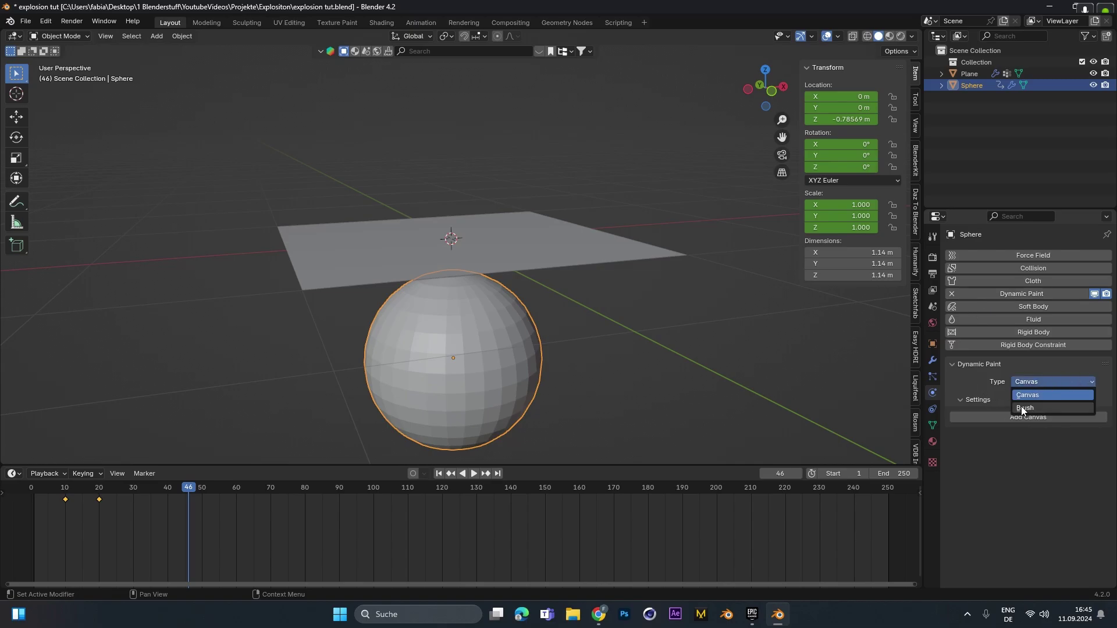
pyautogui.click(1033, 408)
pyautogui.click(1048, 417)
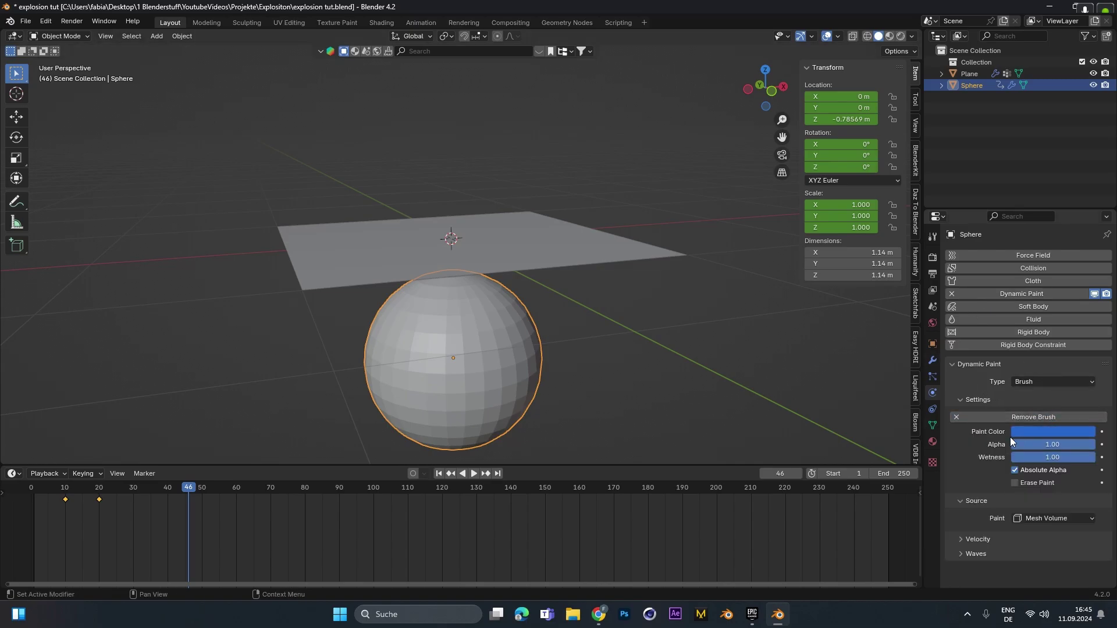
pyautogui.moveTo(624, 313); pyautogui.dragTo(601, 292, button='middle')
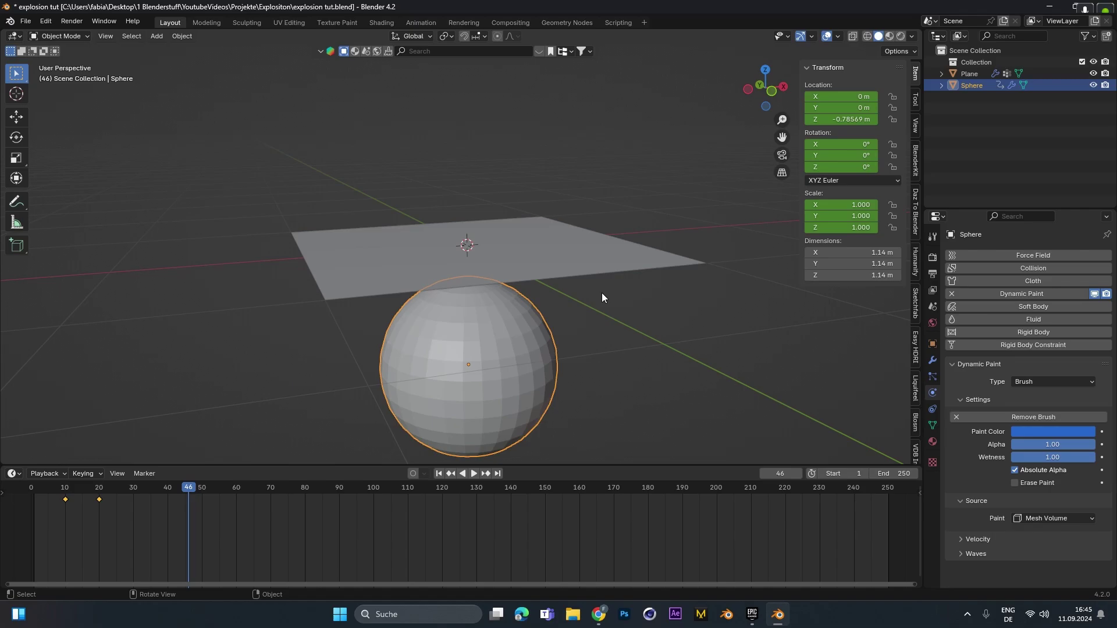
pyautogui.click(571, 247)
# - Bake the plane's canvas cache and switch the plane to Weight Paint mode
pyautogui.scroll(-10, 971, 470)
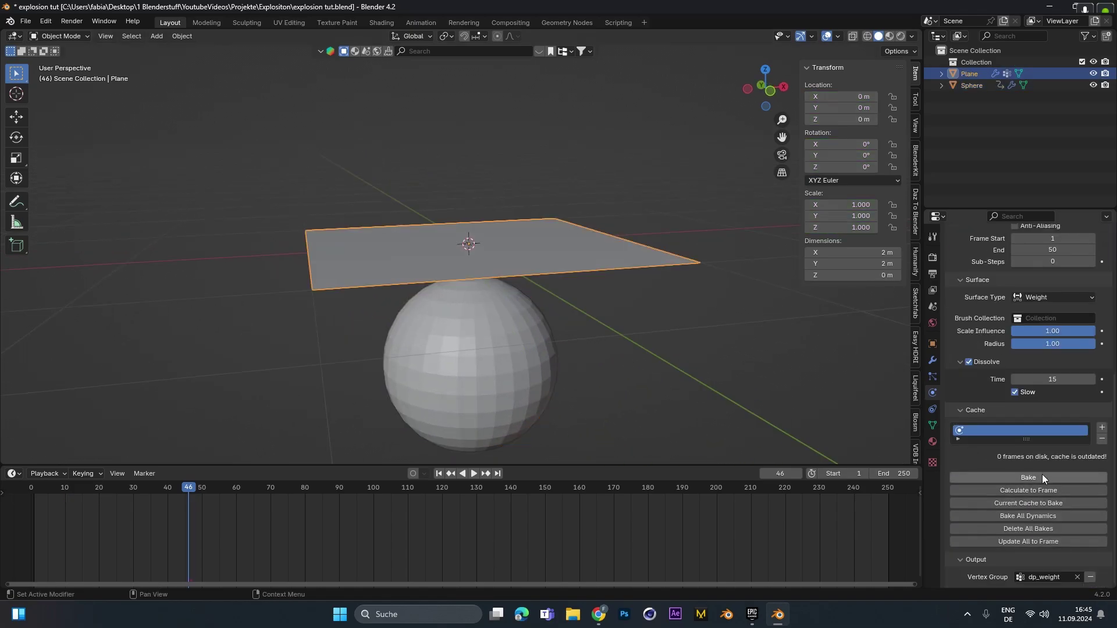
pyautogui.click(1042, 474)
pyautogui.click(360, 175)
pyautogui.click(400, 251)
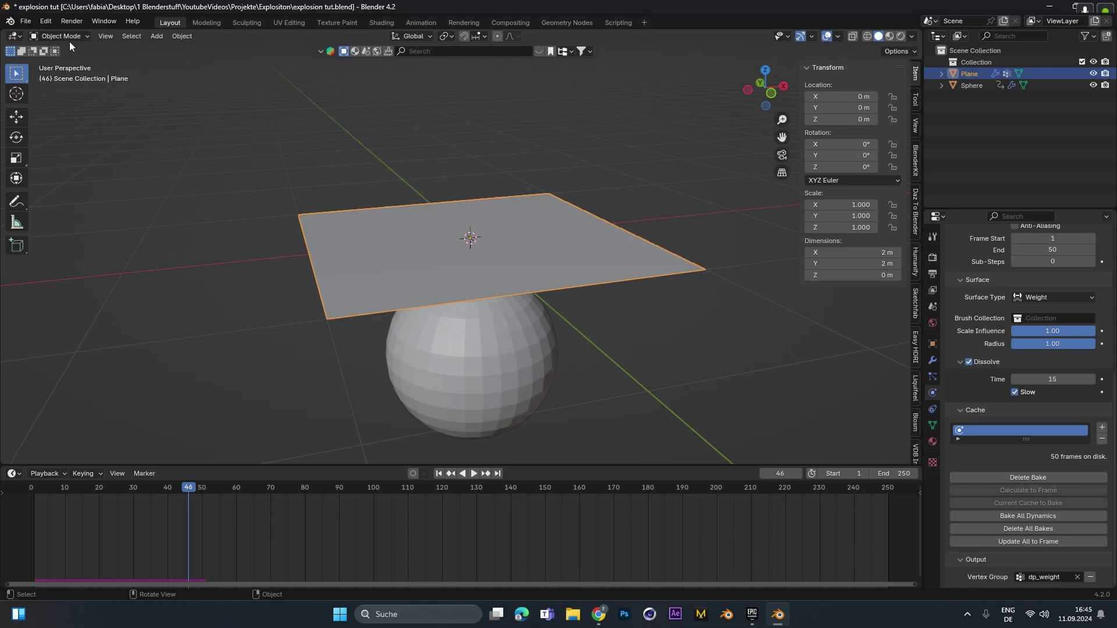
pyautogui.click(67, 37)
pyautogui.click(90, 100)
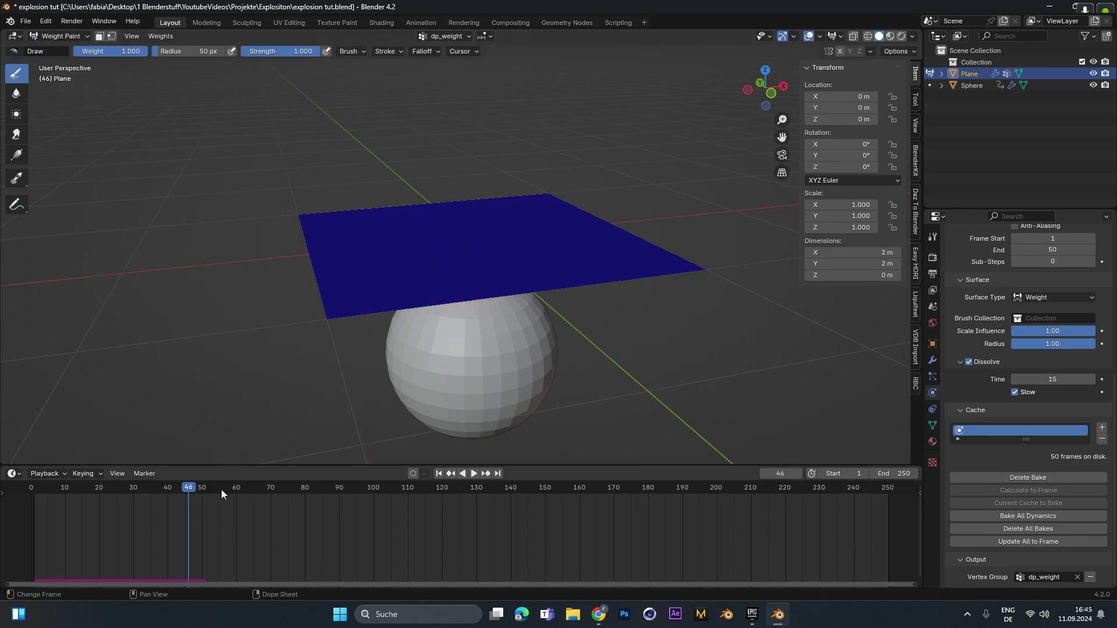
# - Hide the sphere and scrub the timeline to preview the spreading weight ring
pyautogui.moveTo(221, 490)
pyautogui.mouseDown()
pyautogui.moveTo(61, 491)
pyautogui.moveTo(93, 497)
pyautogui.mouseUp()
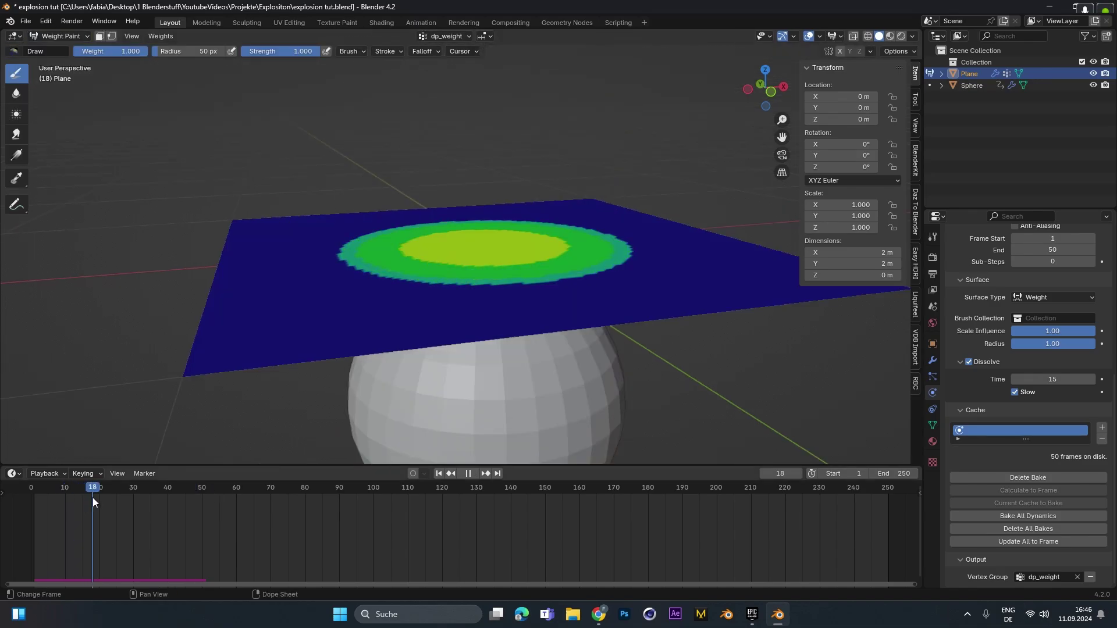
pyautogui.scroll(-2, 466, 229)
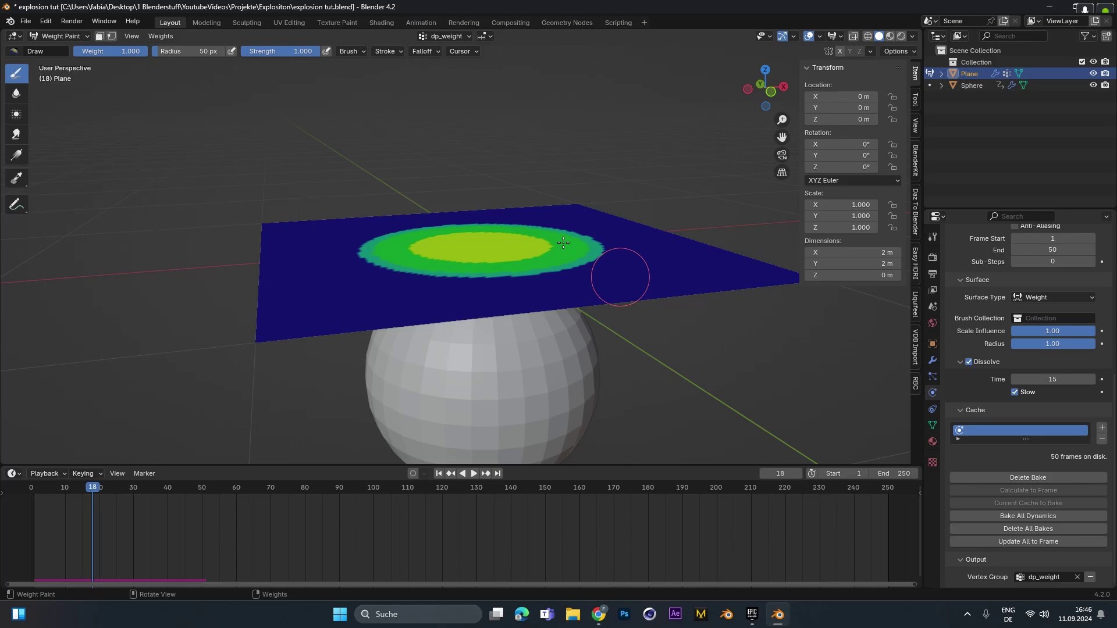
pyautogui.click(1094, 85)
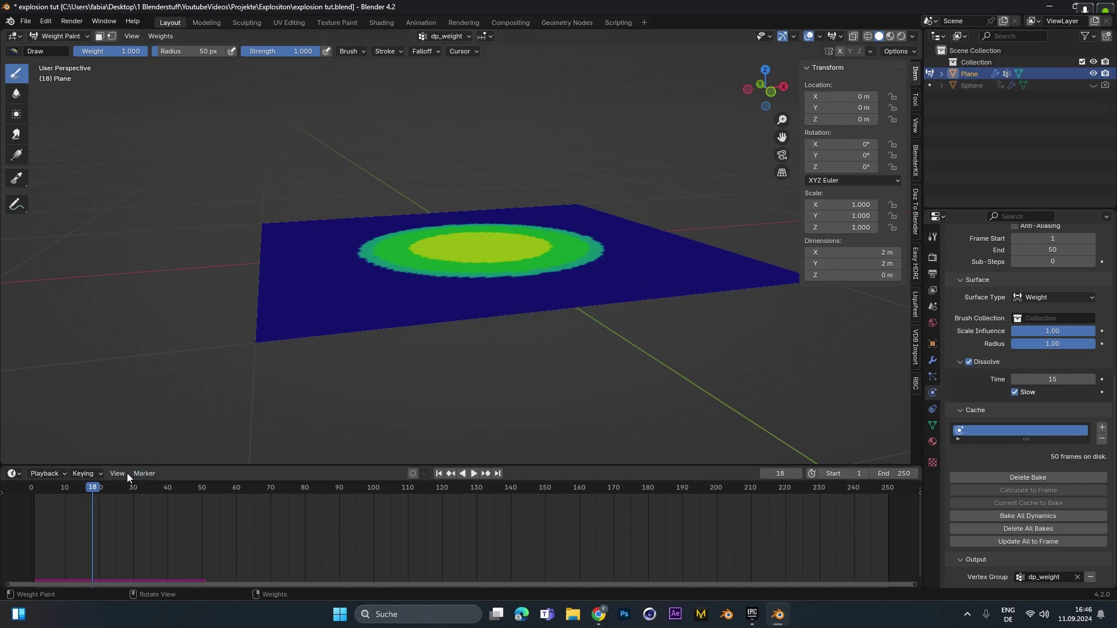
pyautogui.moveTo(89, 489)
pyautogui.mouseDown()
pyautogui.moveTo(65, 487)
pyautogui.moveTo(131, 510)
pyautogui.moveTo(65, 485)
pyautogui.moveTo(82, 491)
pyautogui.moveTo(45, 493)
pyautogui.mouseUp()
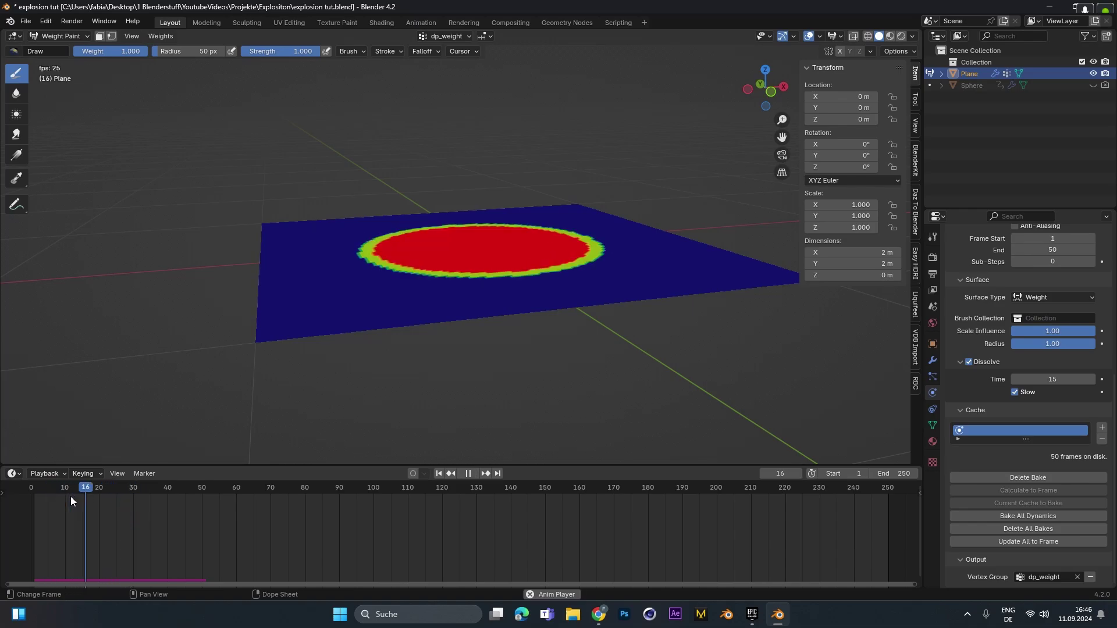
pyautogui.moveTo(442, 326); pyautogui.dragTo(661, 238, button='middle')
pyautogui.press('space')
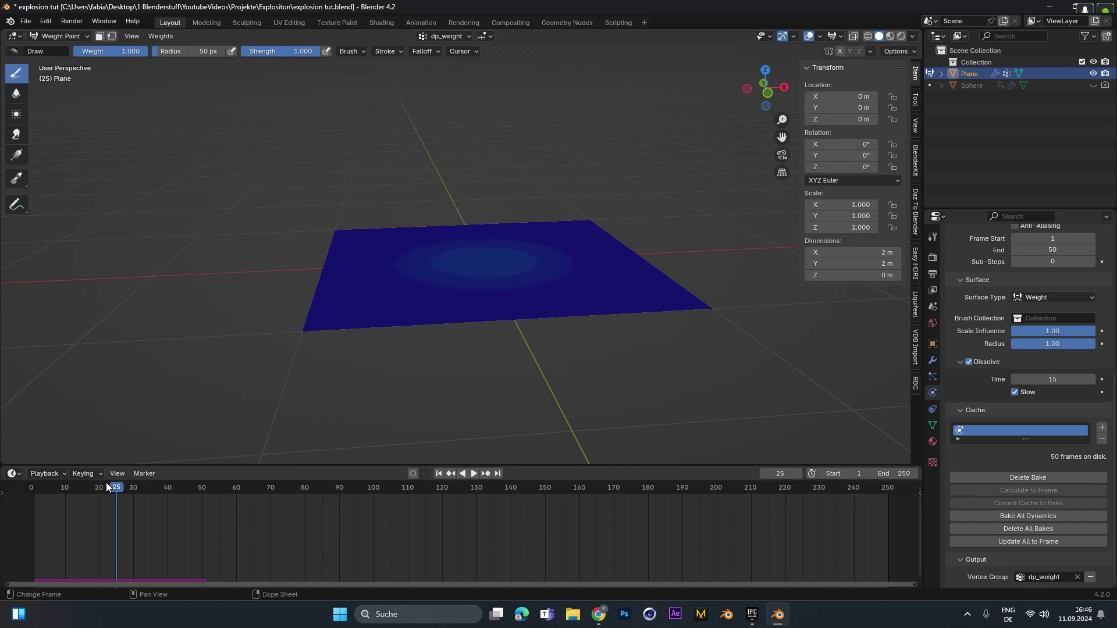
pyautogui.moveTo(106, 483)
pyautogui.mouseDown()
pyautogui.moveTo(140, 497)
pyautogui.moveTo(57, 495)
pyautogui.mouseUp()
pyautogui.press('space')
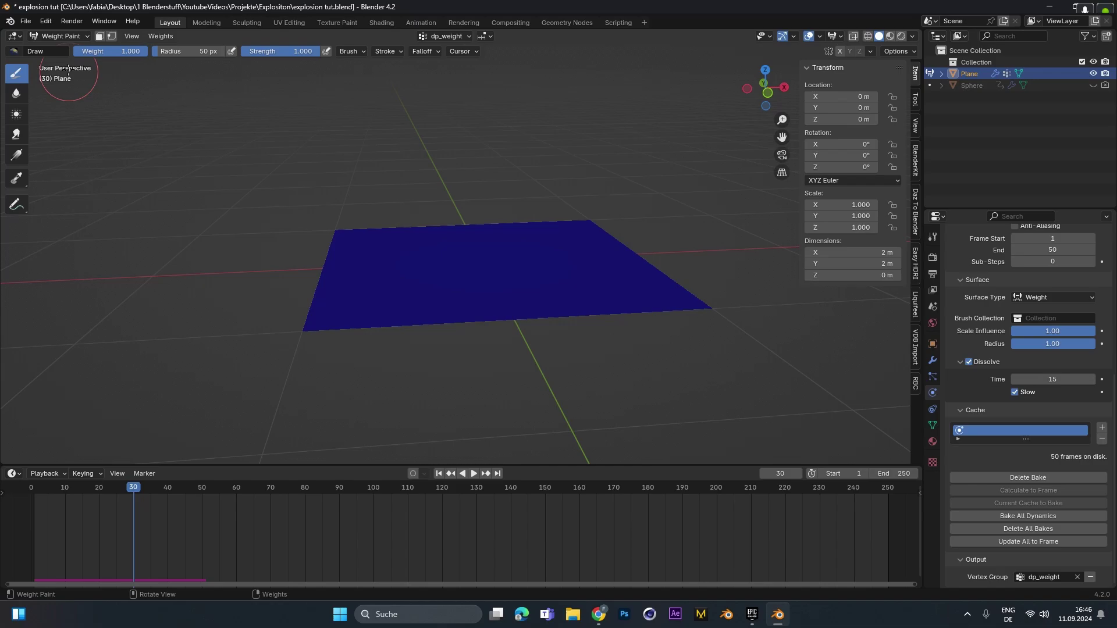
# - Return the plane to Object Mode
pyautogui.click(62, 38)
pyautogui.click(71, 50)
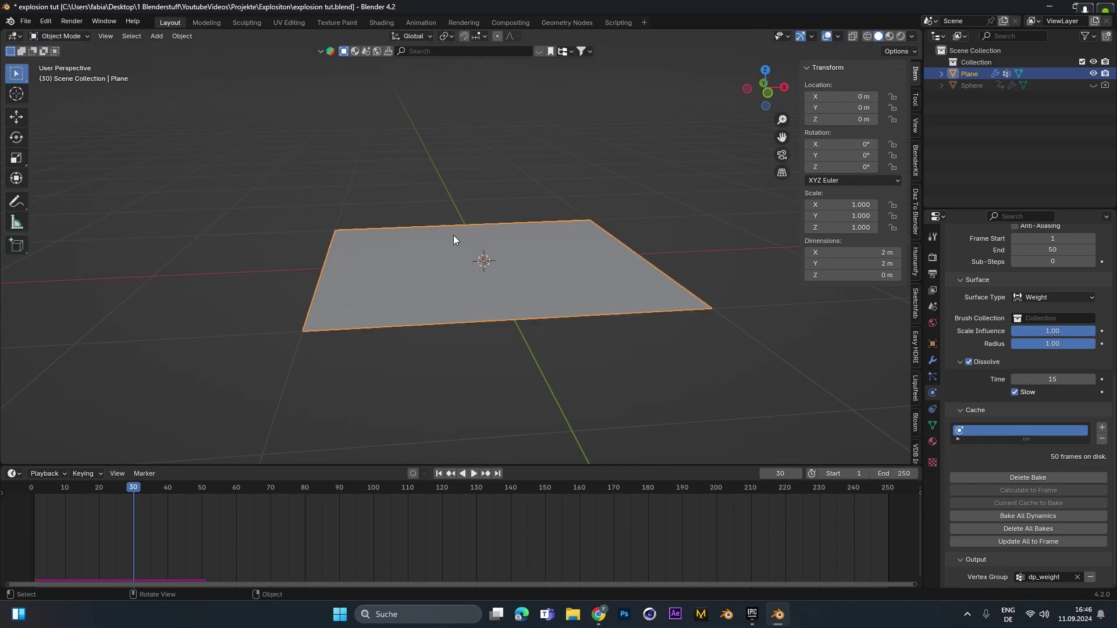
pyautogui.moveTo(453, 235); pyautogui.dragTo(336, 247, button='middle')
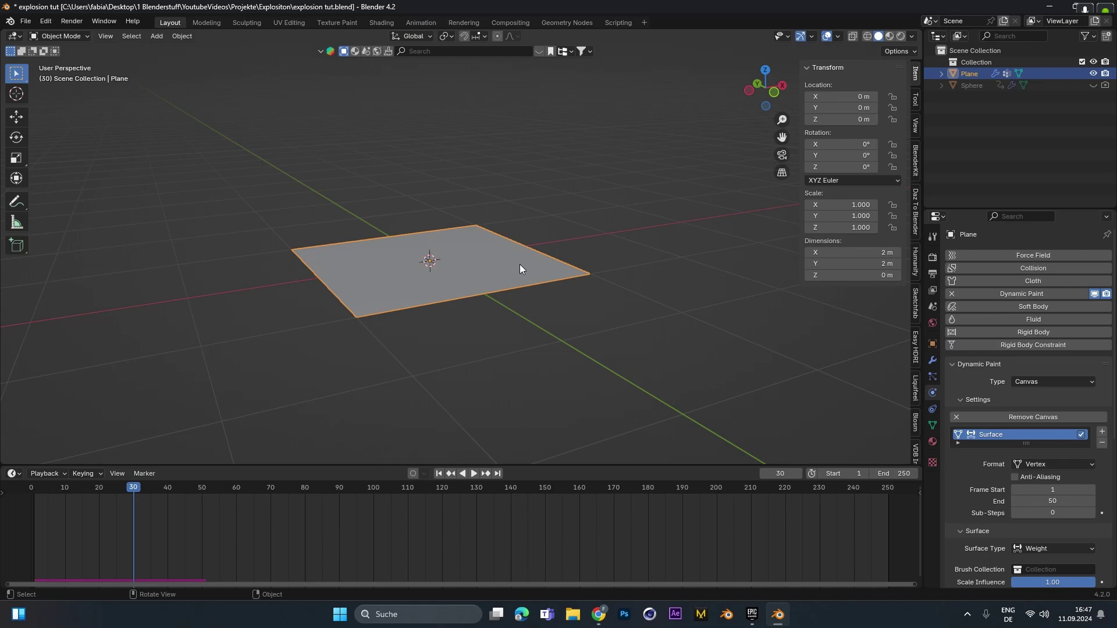
# - Add a Quick Smoke domain and raise it to Z 1.8946 m, viewed from the front
pyautogui.press('F3')
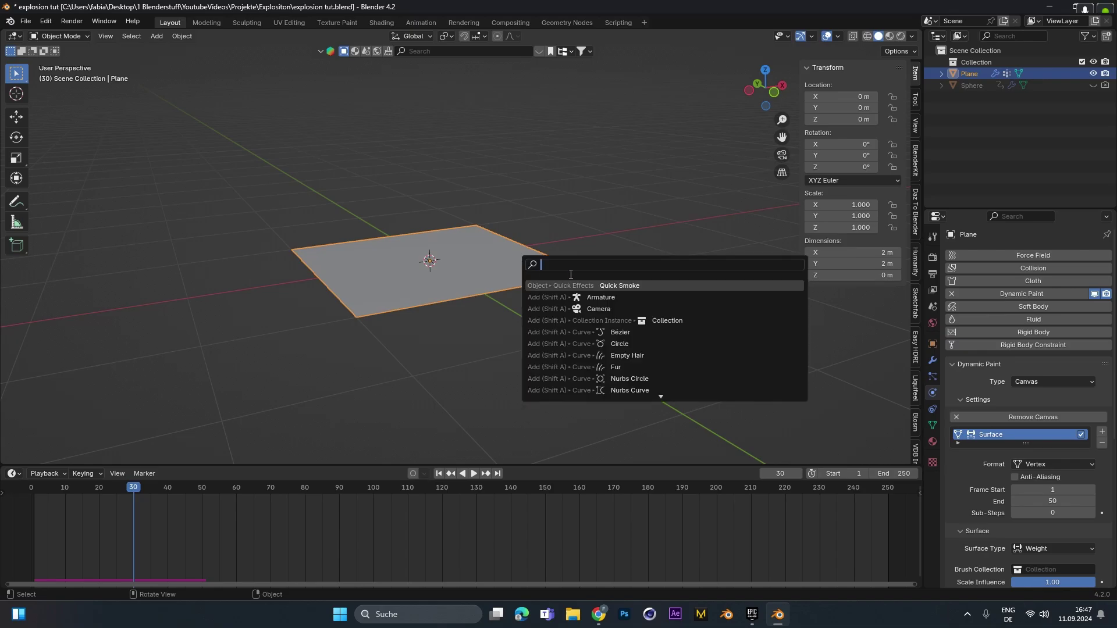
pyautogui.write('quick')
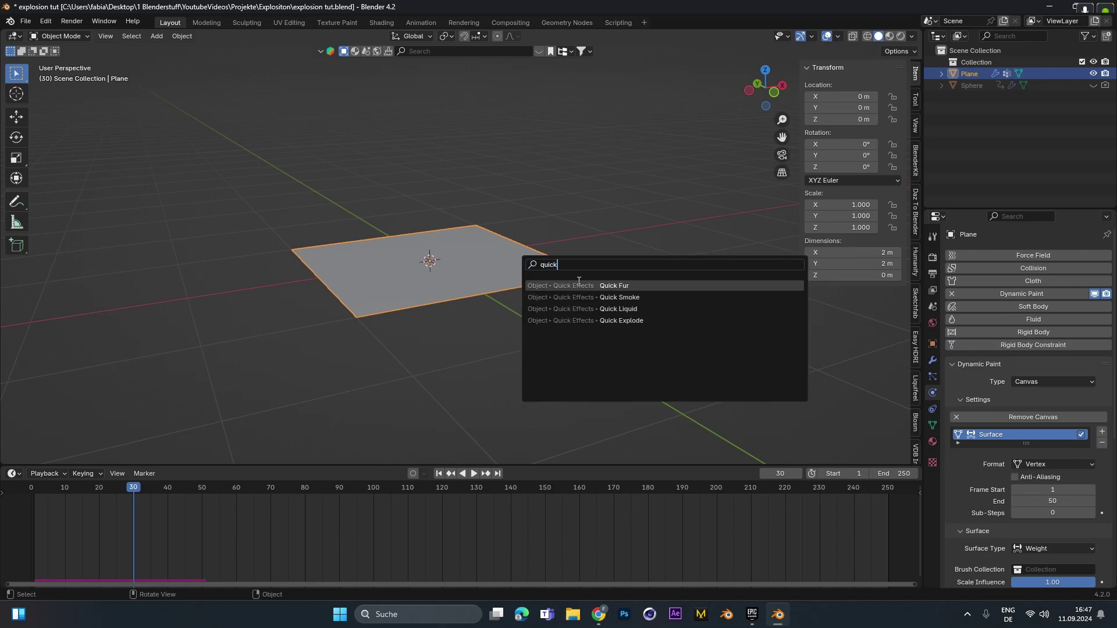
pyautogui.click(593, 297)
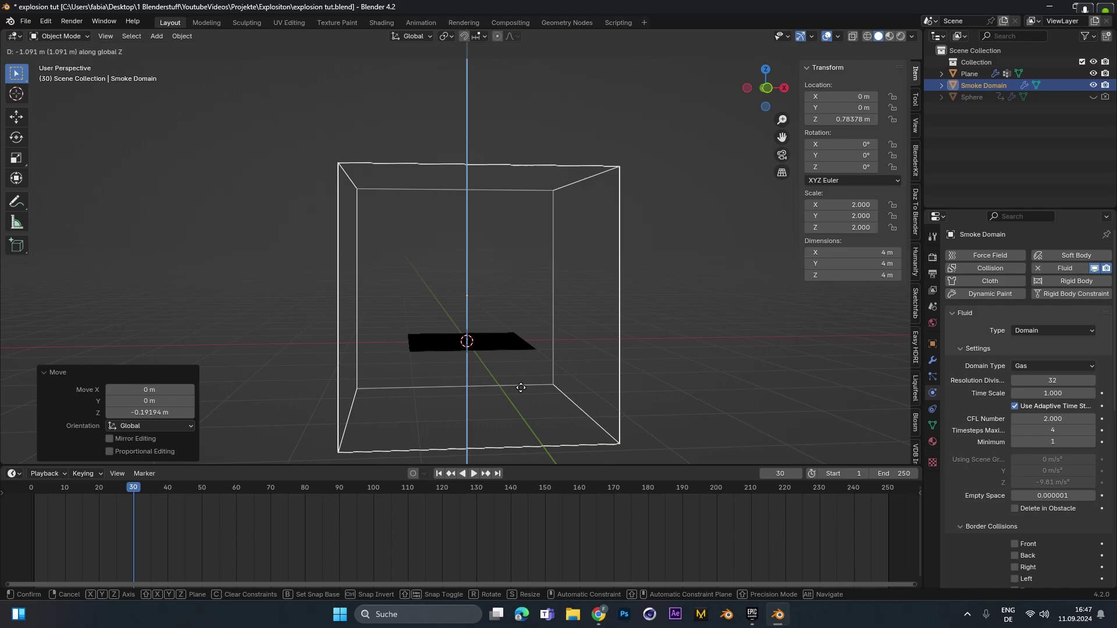
pyautogui.press('g')
pyautogui.press('z')
pyautogui.click(517, 336)
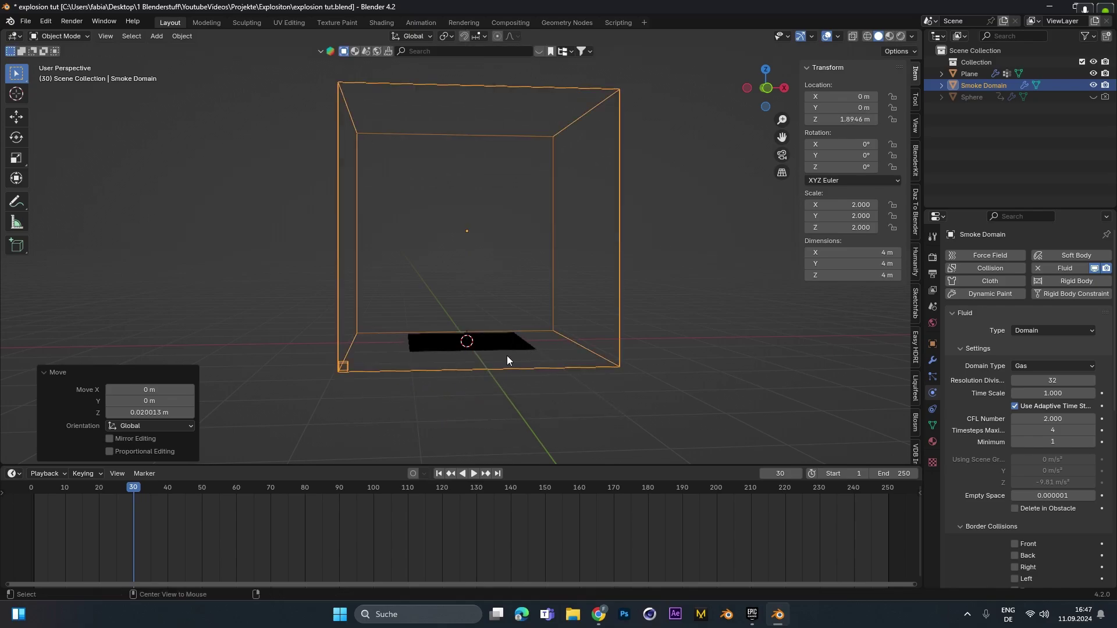
pyautogui.press('KP_1')
pyautogui.scroll(1, 529, 363)
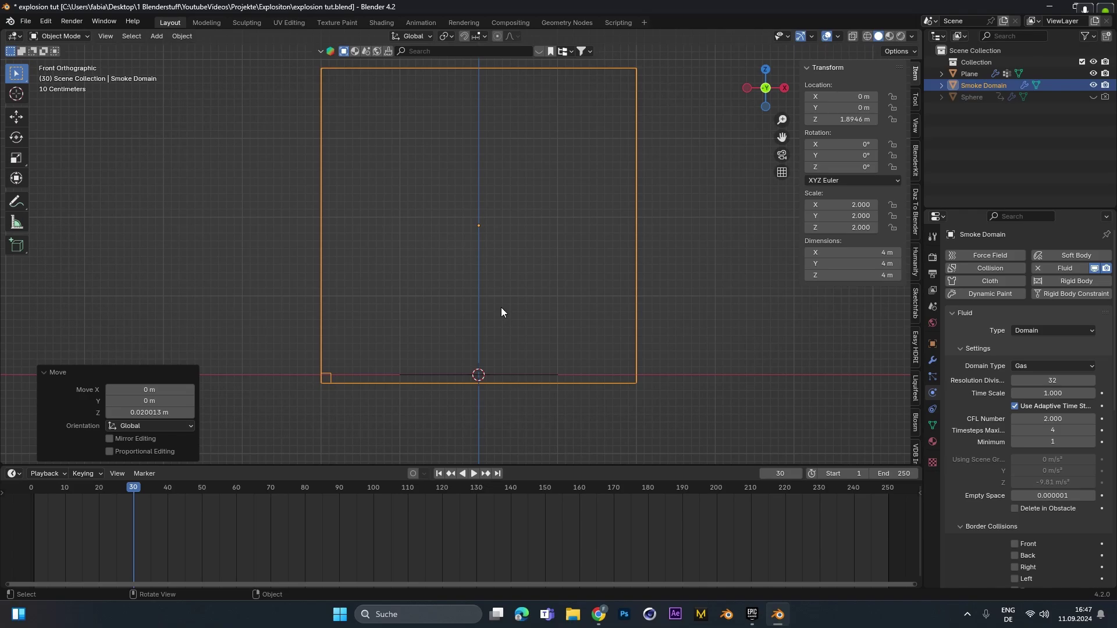
# - Try domain resolution divisions of 64, 128 and 256, settling on 64
pyautogui.moveTo(502, 312); pyautogui.dragTo(747, 279, button='middle')
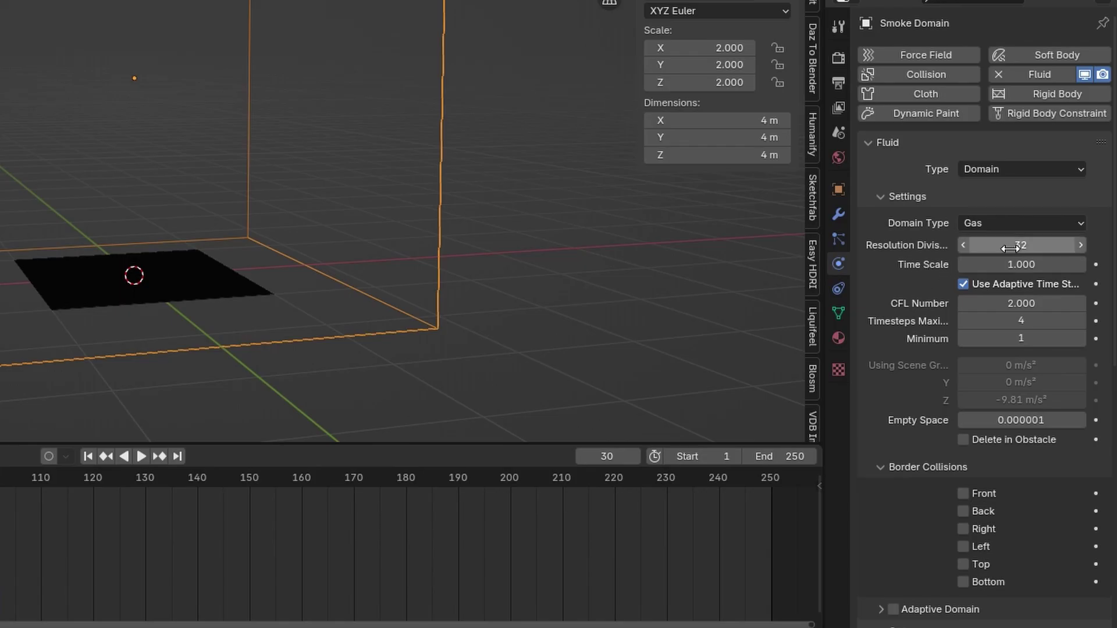
pyautogui.click(1047, 336)
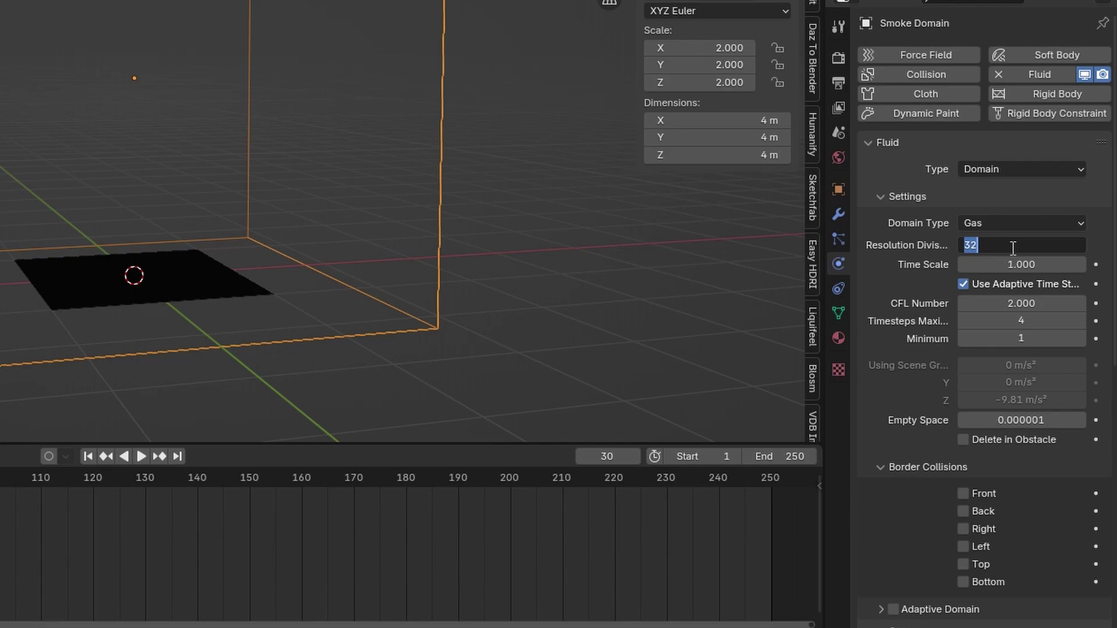
pyautogui.write('64')
pyautogui.press('Return')
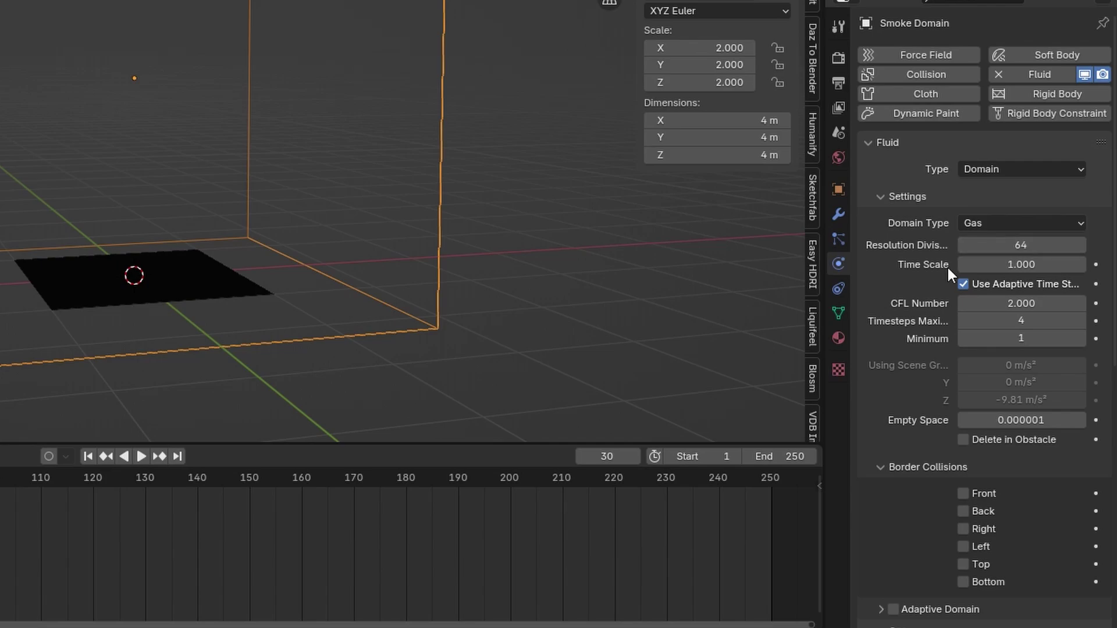
pyautogui.click(1028, 242)
pyautogui.write('128')
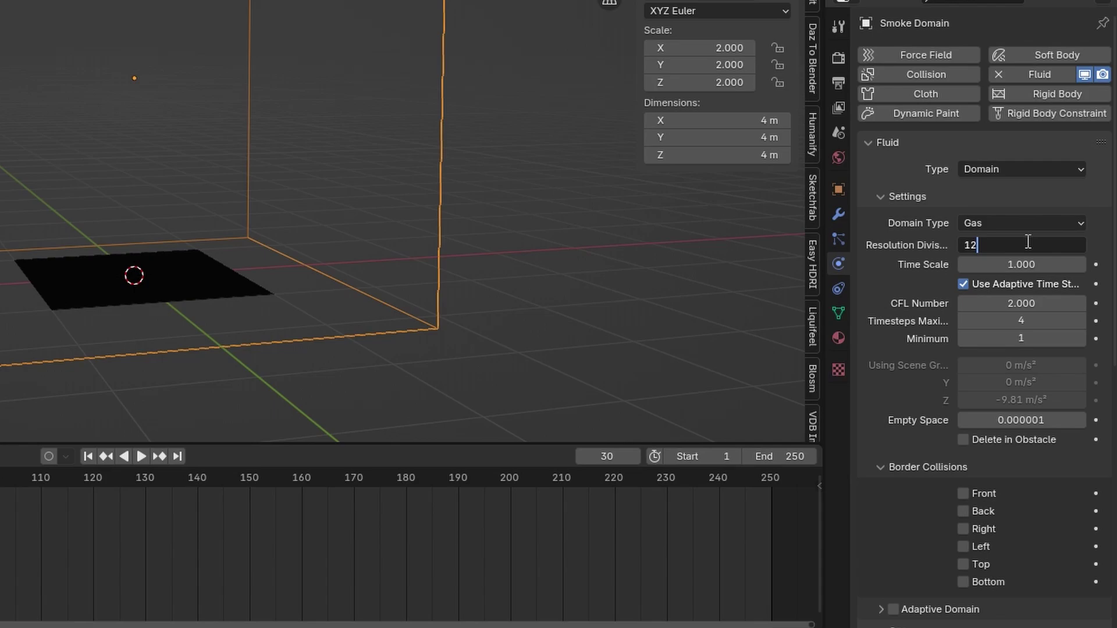
pyautogui.press('Return')
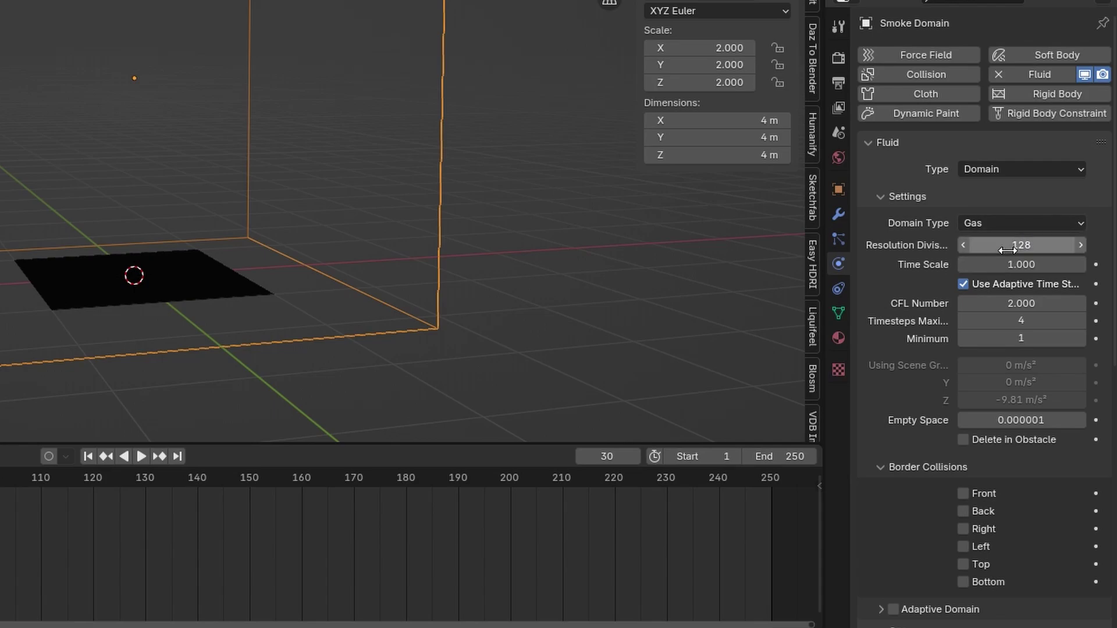
pyautogui.click(1010, 247)
pyautogui.write('256')
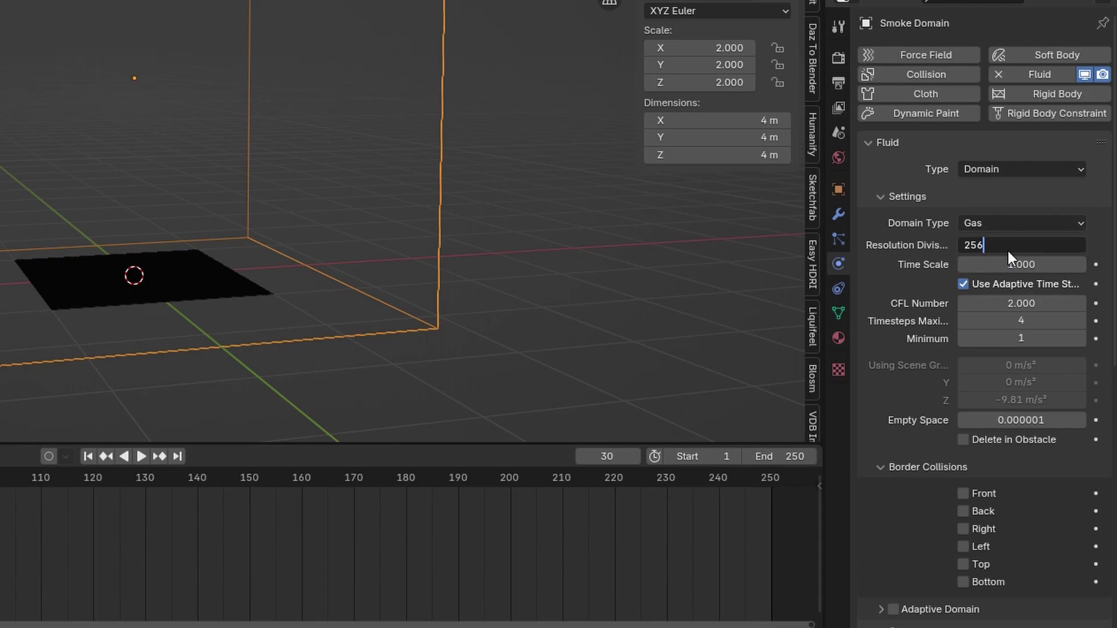
pyautogui.press('Return')
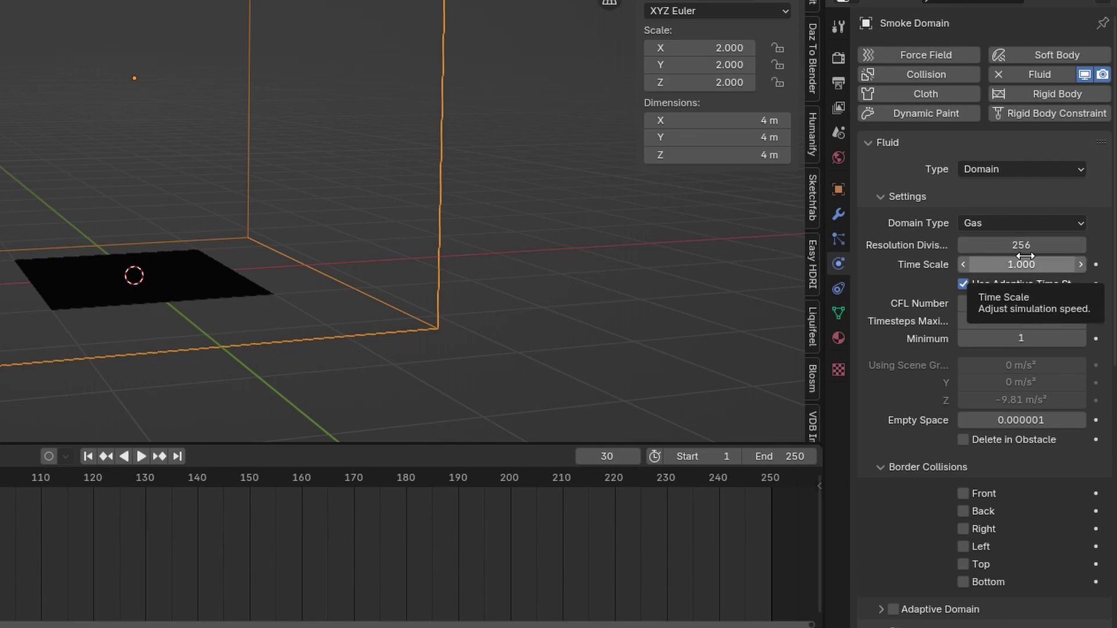
pyautogui.click(1026, 246)
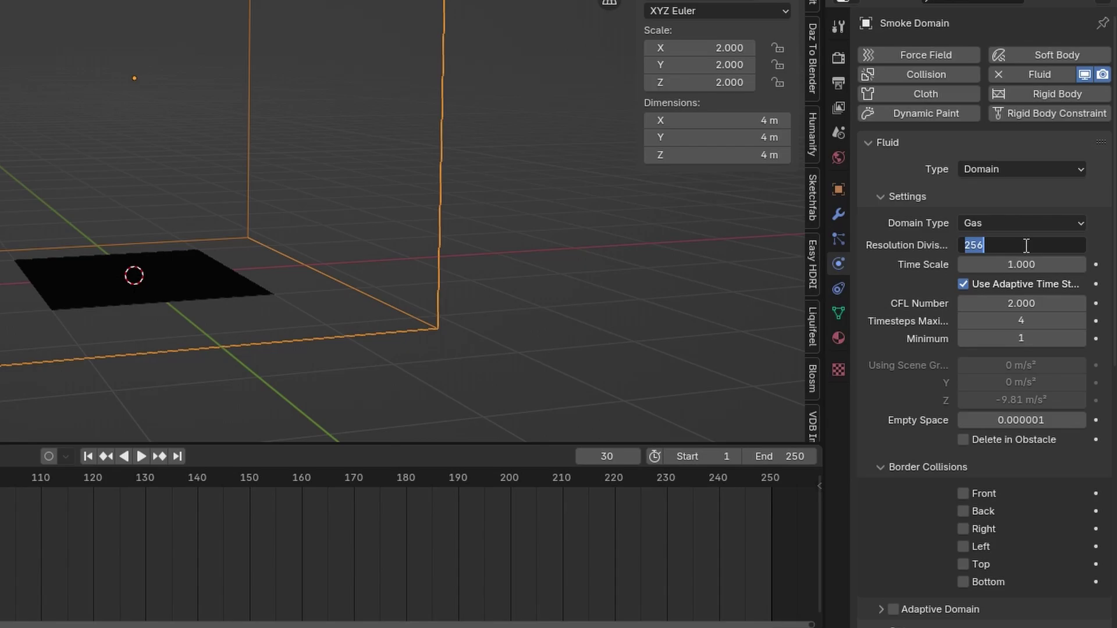
pyautogui.write('64')
pyautogui.press('Return')
pyautogui.scroll(-10, 918, 180)
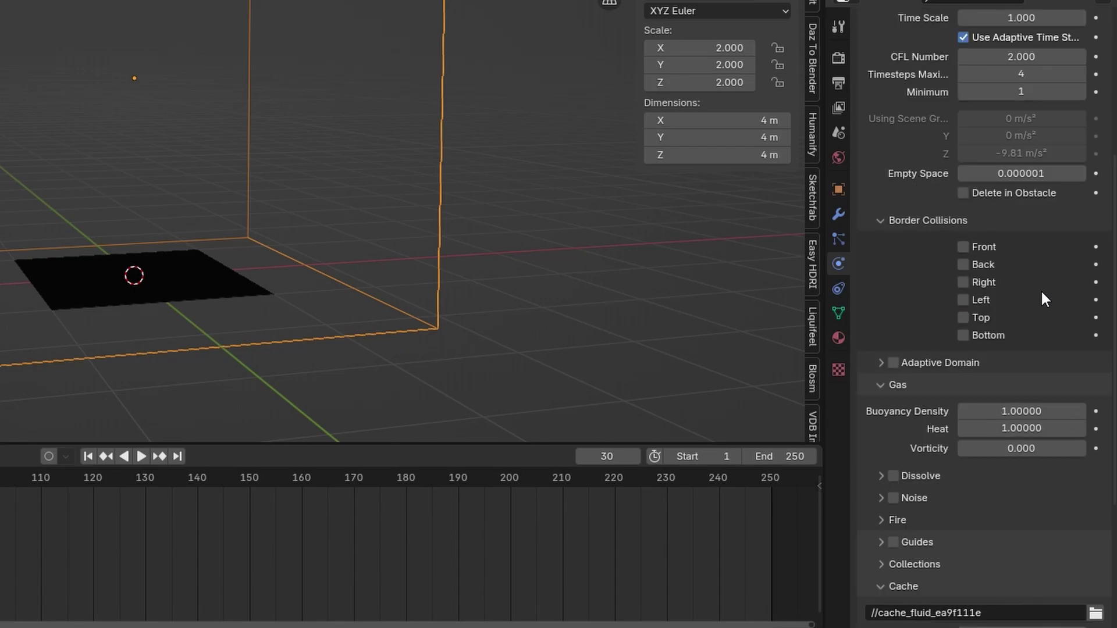
# - Enable Bottom border collisions and the Adaptive Domain on the smoke domain
pyautogui.click(999, 334)
pyautogui.moveTo(321, 285); pyautogui.dragTo(299, 272, button='middle')
pyautogui.scroll(3, 150, 330)
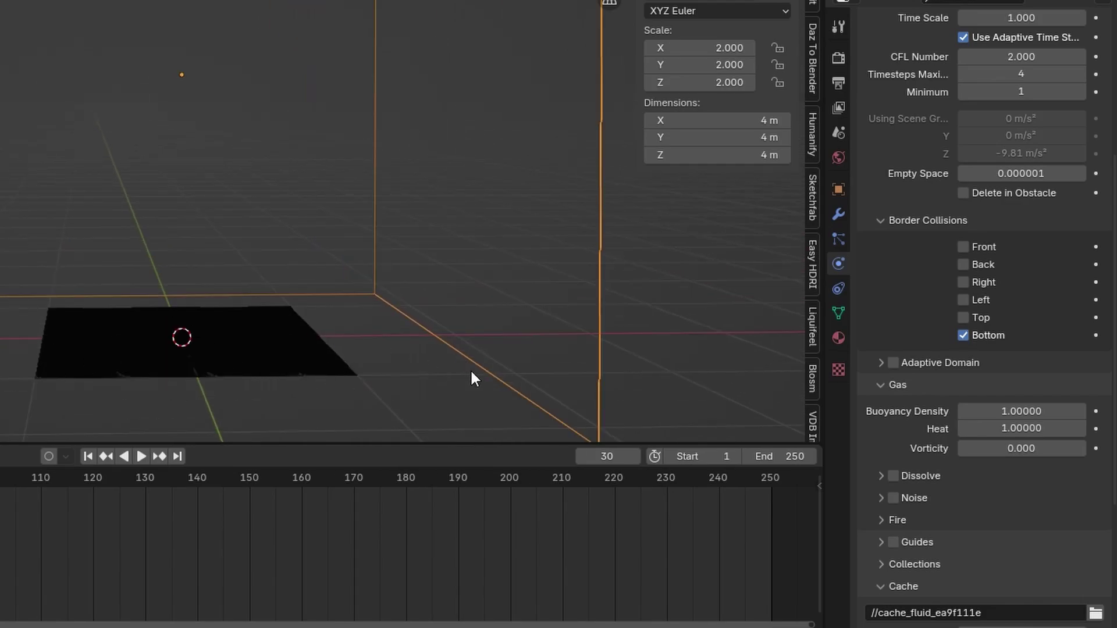
pyautogui.scroll(-4, 895, 257)
pyautogui.click(895, 258)
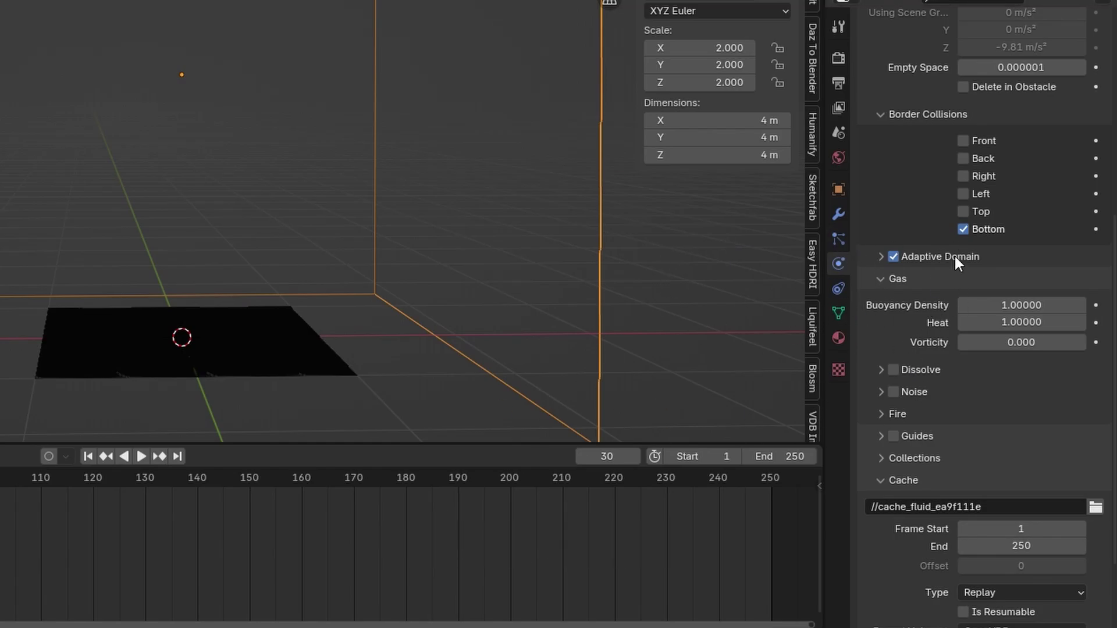
pyautogui.scroll(-4, 927, 267)
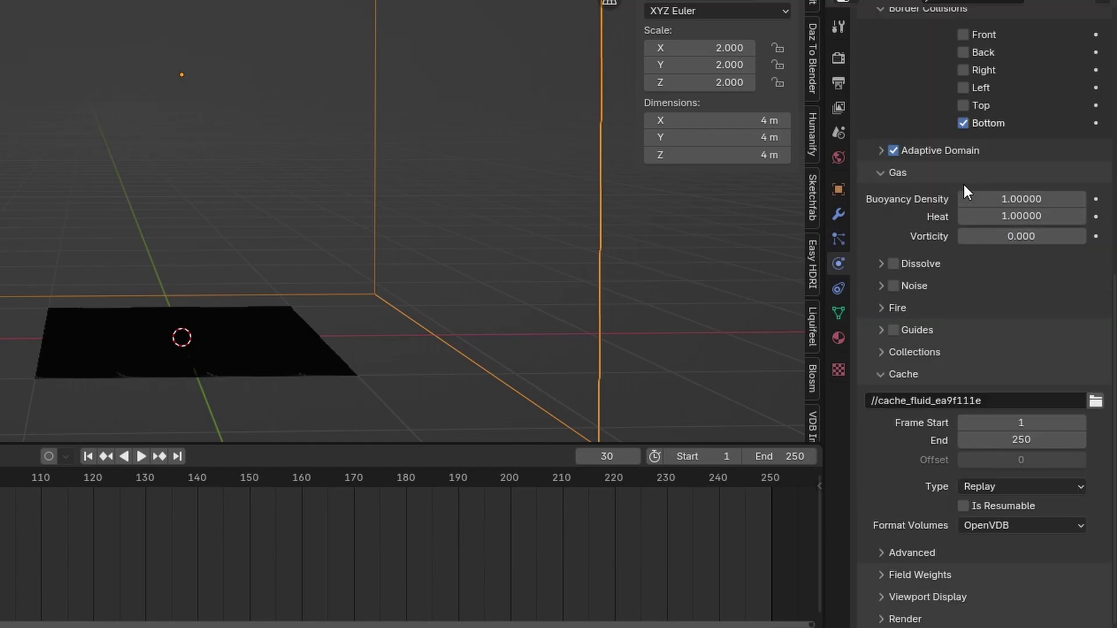
# - Enter a gas vorticity of 0.25 for the domain
pyautogui.click(1056, 237)
pyautogui.press('Escape')
pyautogui.click(1023, 237)
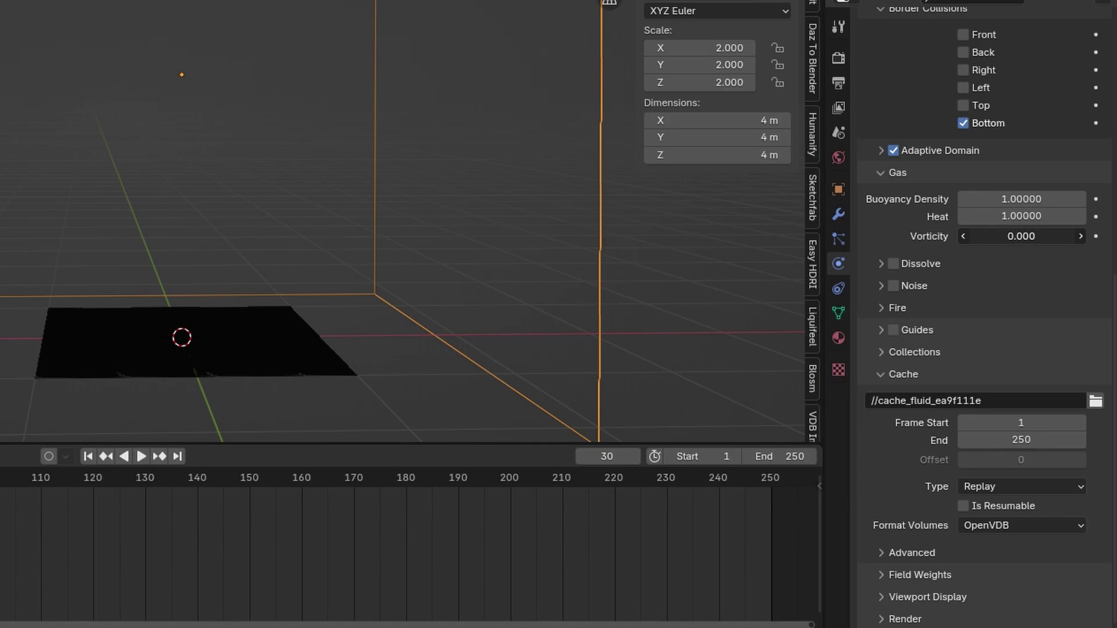
pyautogui.press('BackSpace')
pyautogui.write('0.25')
pyautogui.press('Return')
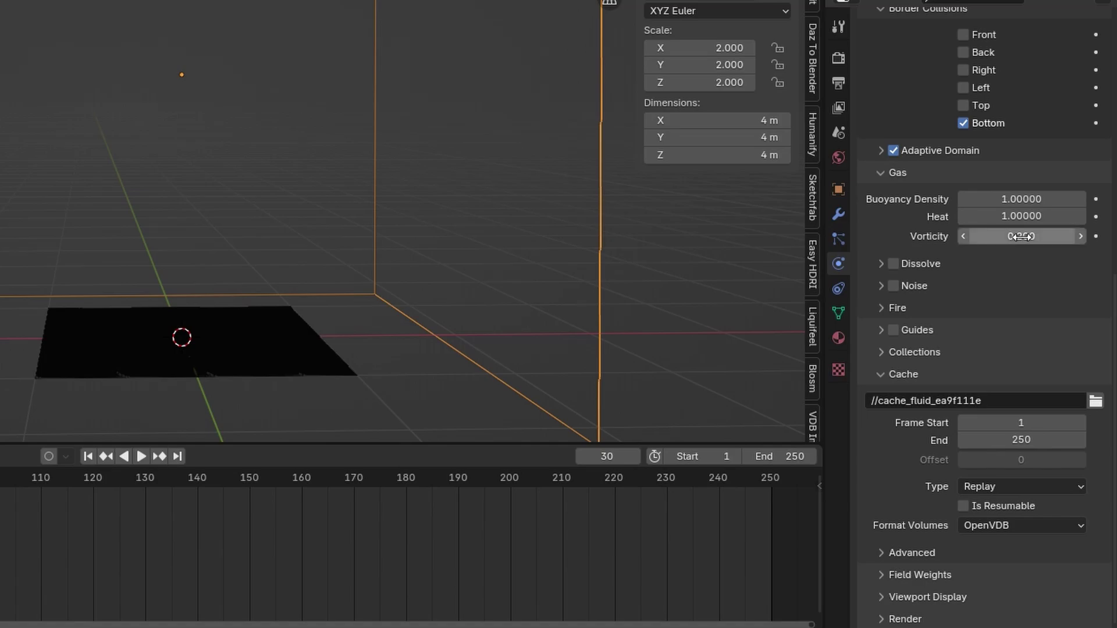
pyautogui.keyDown('ctrl'); pyautogui.scroll(-1, 1021, 236); pyautogui.keyUp('ctrl')
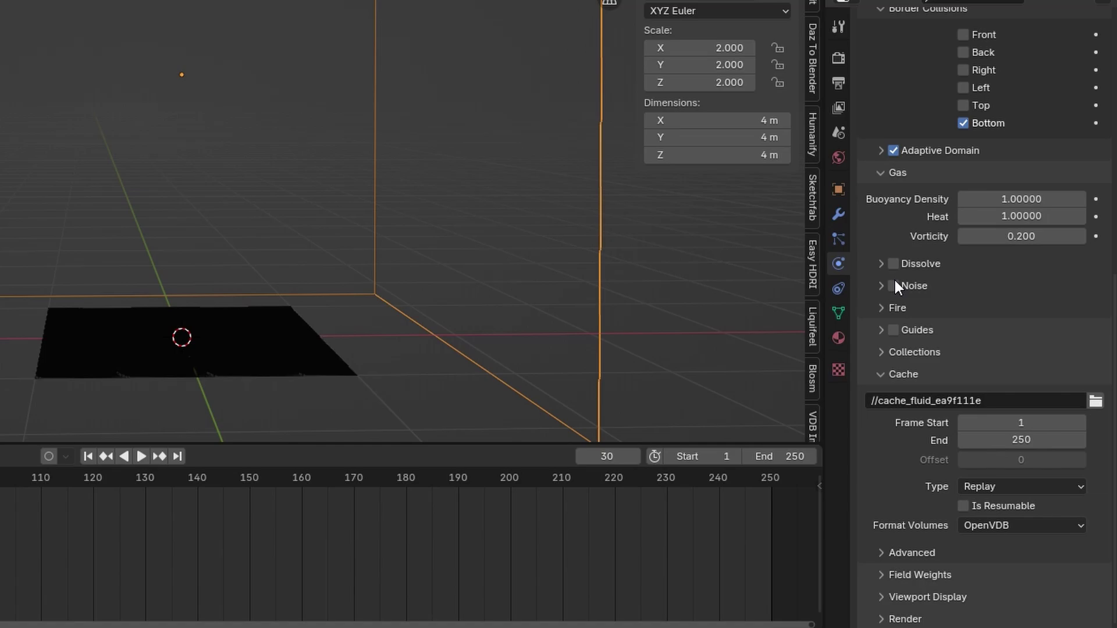
# - Check Dissolve with time 35, then check Noise, collapsing both panels
pyautogui.click(882, 263)
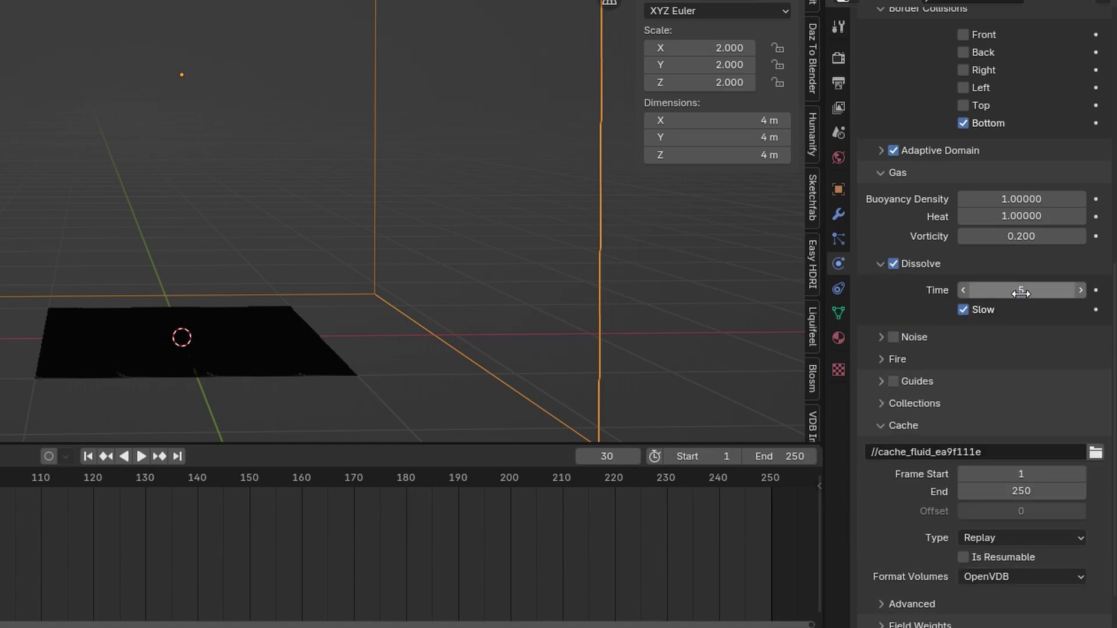
pyautogui.click(1023, 291)
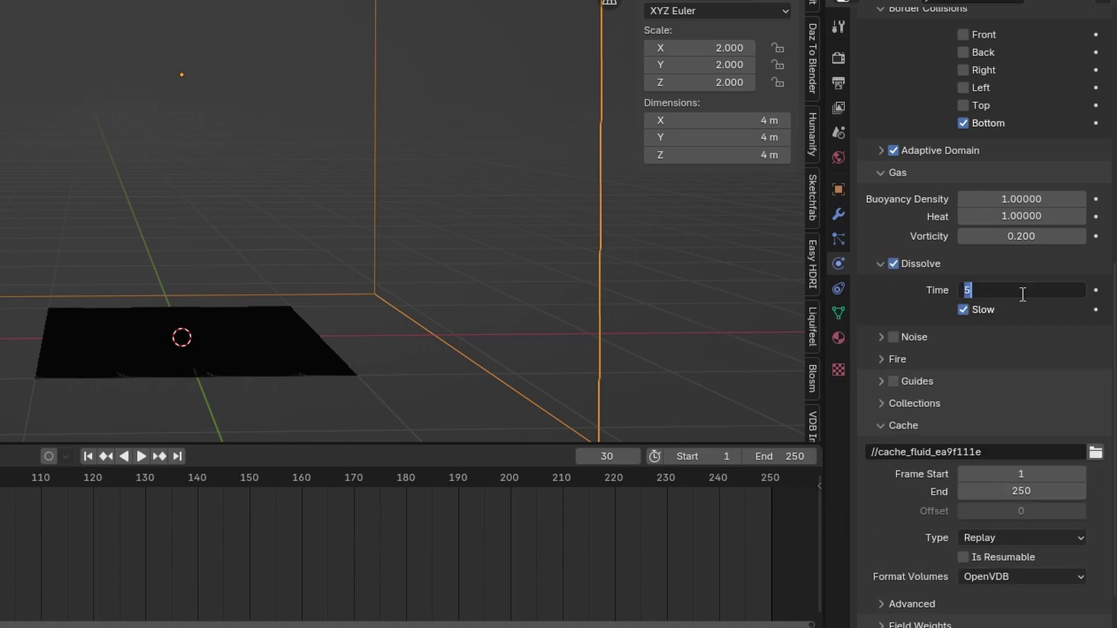
pyautogui.write('35')
pyautogui.press('Return')
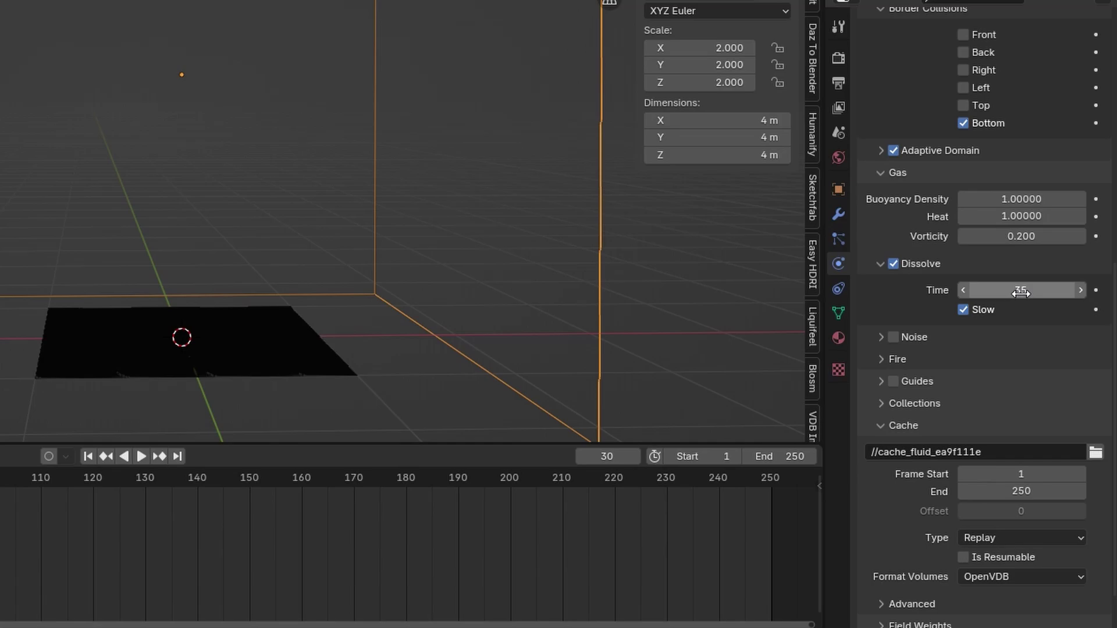
pyautogui.click(960, 264)
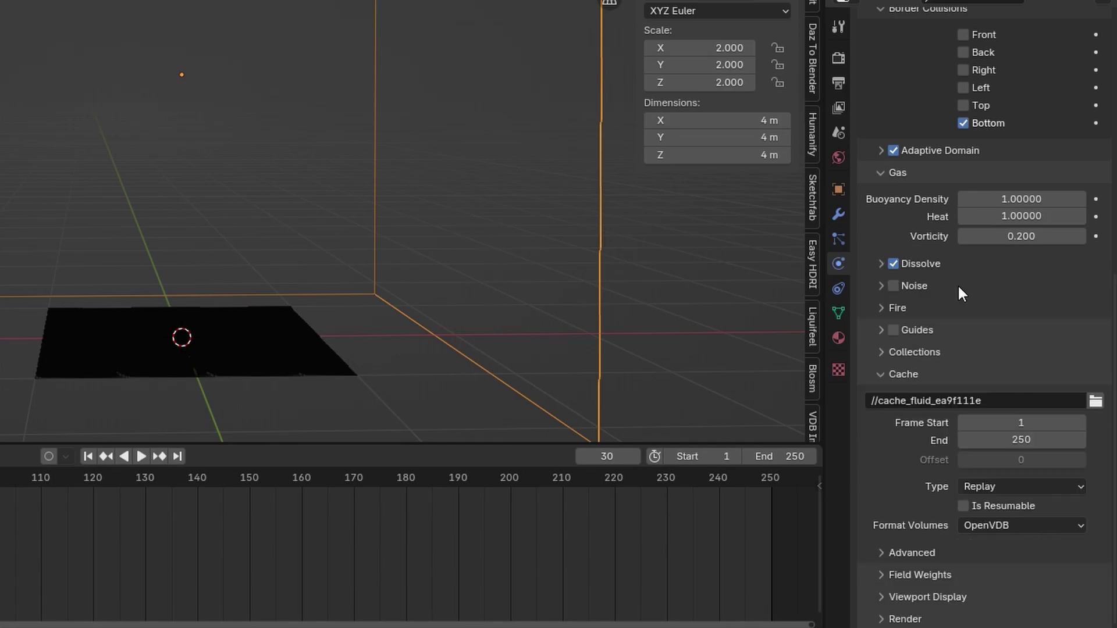
pyautogui.click(924, 285)
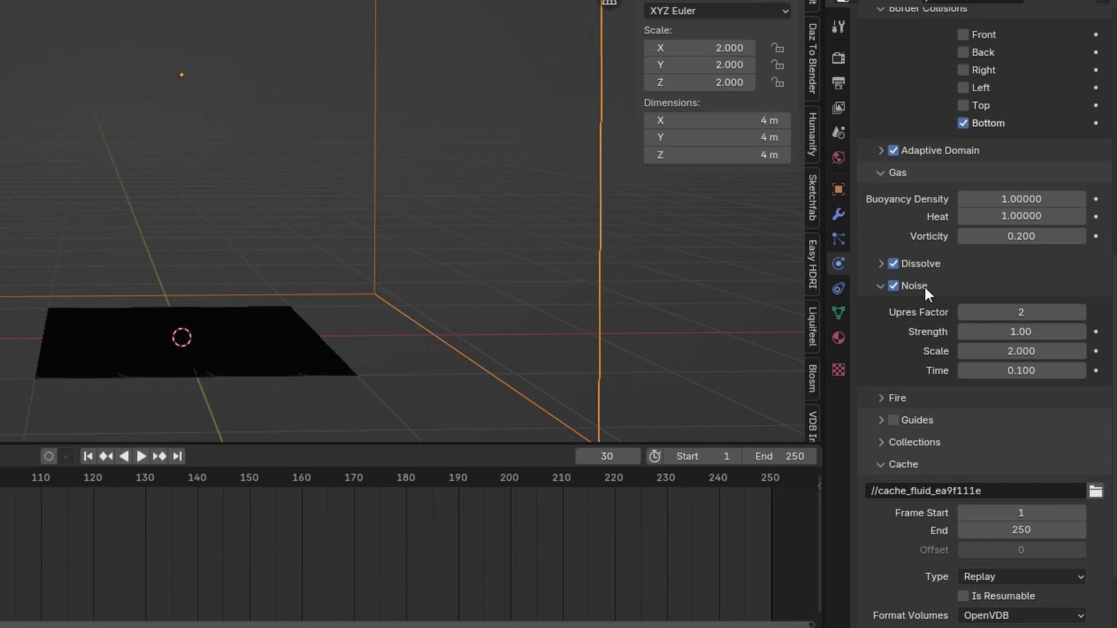
pyautogui.click(925, 285)
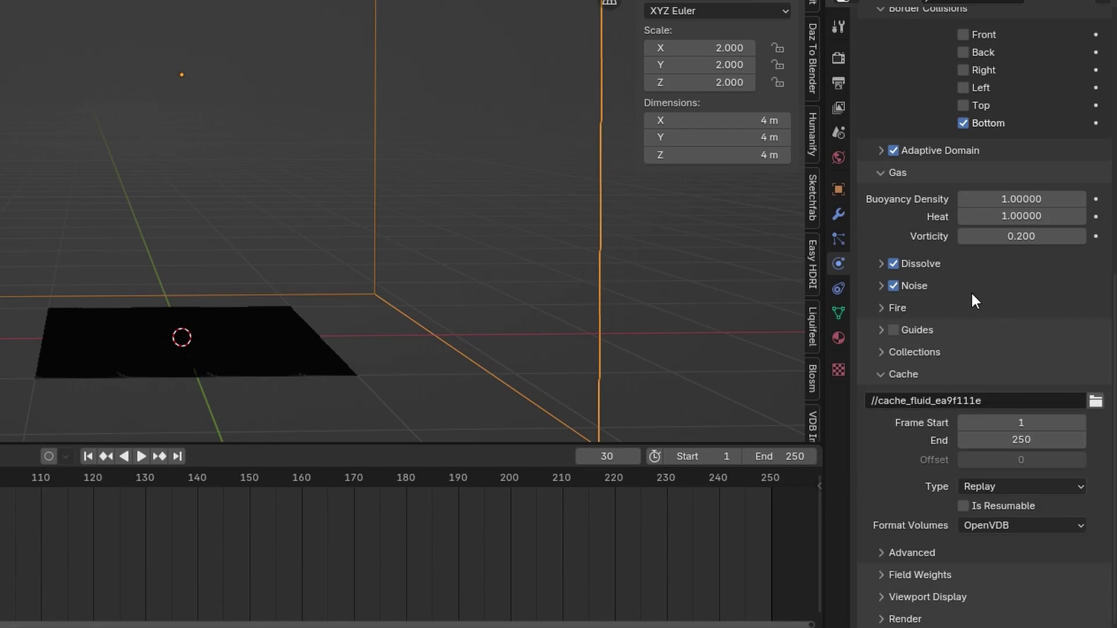
# - Lower the domain's fire Reaction Speed from 0.75 to 0.5, then to 0.4
pyautogui.click(903, 308)
pyautogui.scroll(-3, 914, 236)
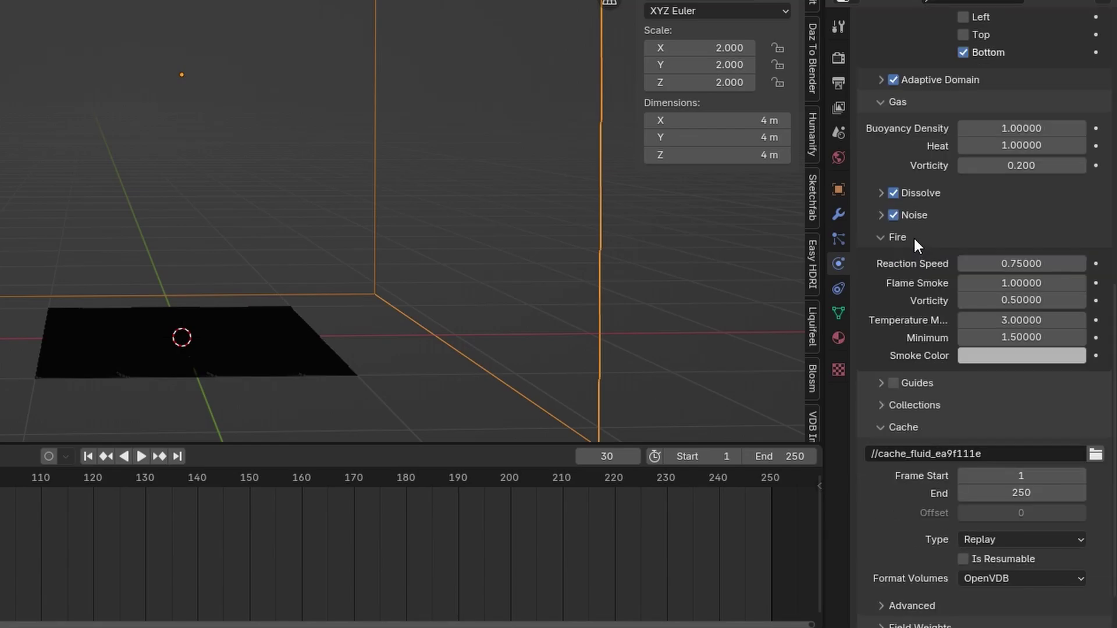
pyautogui.click(992, 264)
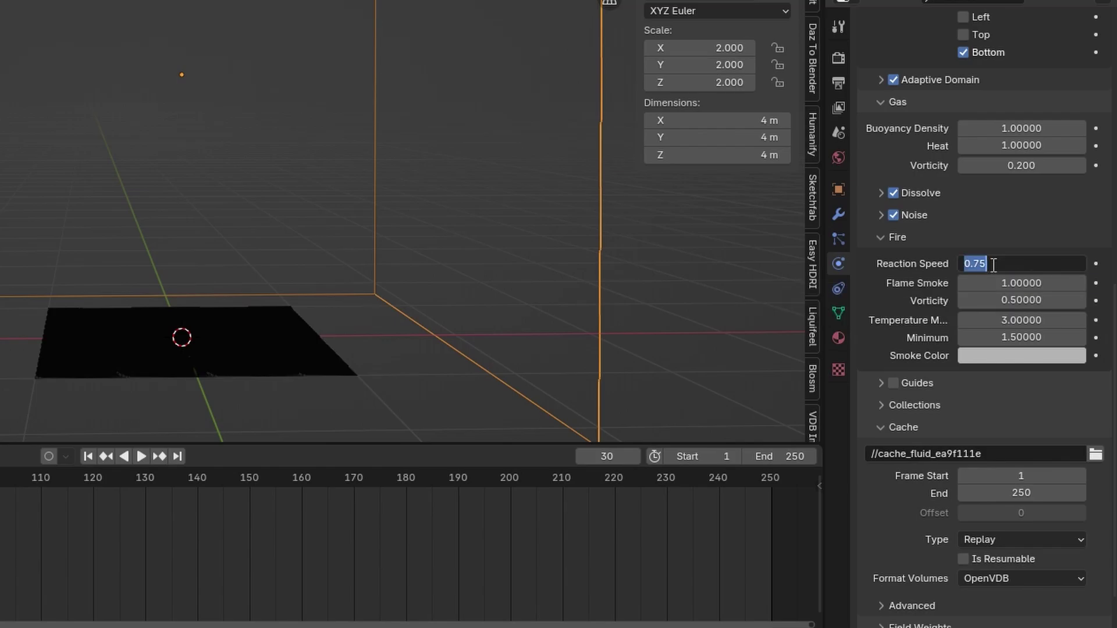
pyautogui.press('BackSpace')
pyautogui.write('0.5')
pyautogui.press('Return')
pyautogui.click(993, 264)
pyautogui.press('BackSpace')
pyautogui.write('0.4')
pyautogui.press('Return')
pyautogui.scroll(-2, 941, 401)
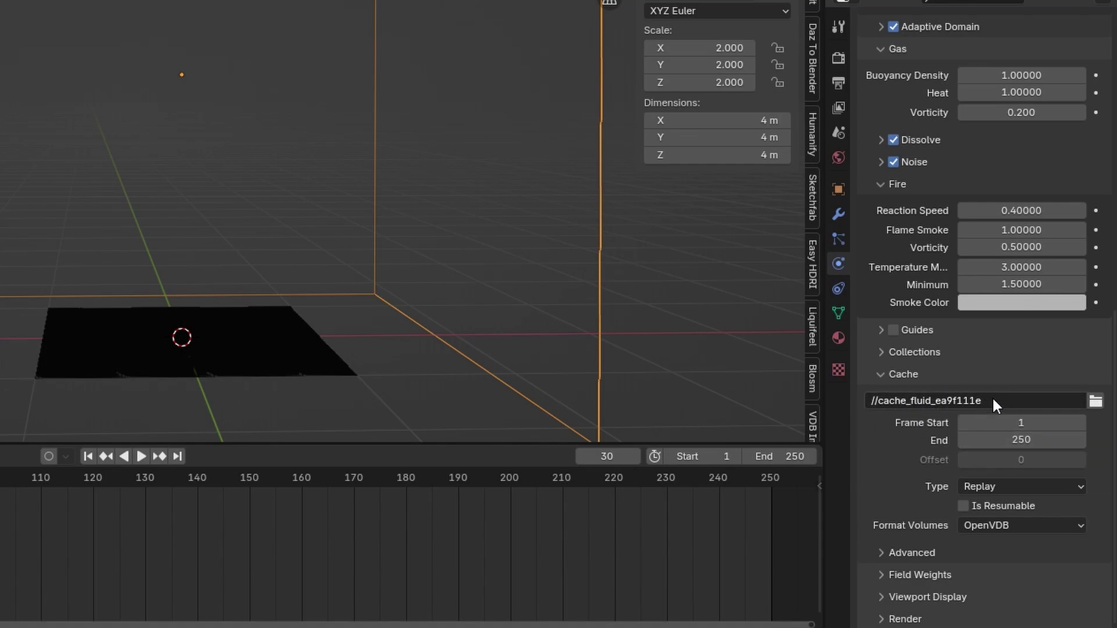
# - Set the domain cache End frame to 100 and orbit the view around the domain
pyautogui.click(1033, 441)
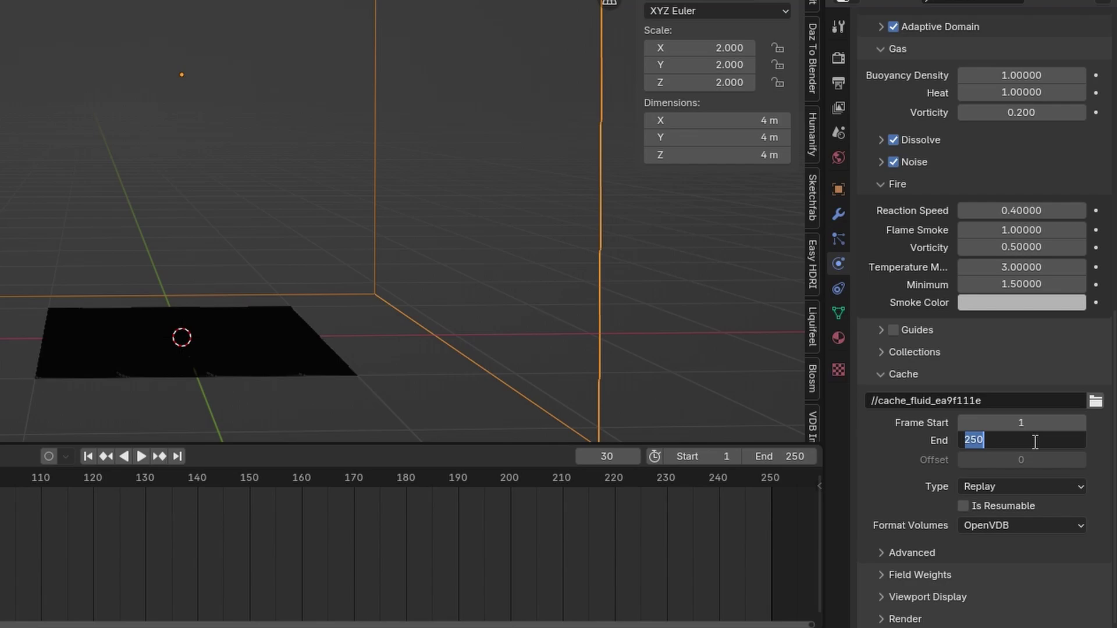
pyautogui.write('100')
pyautogui.press('Return')
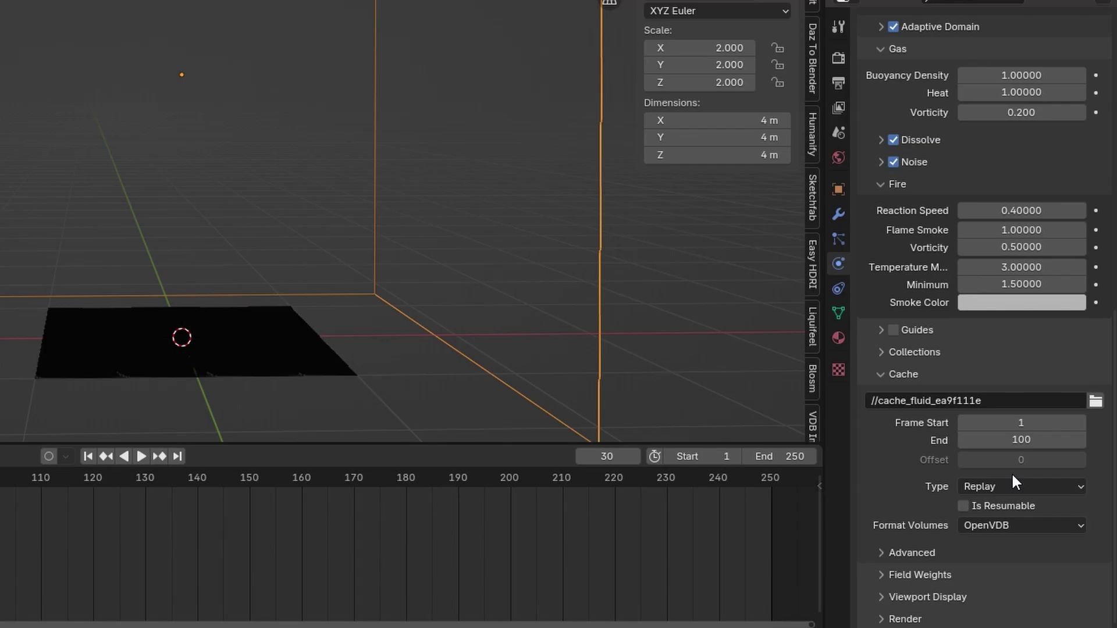
pyautogui.moveTo(407, 175); pyautogui.dragTo(376, 166, button='middle')
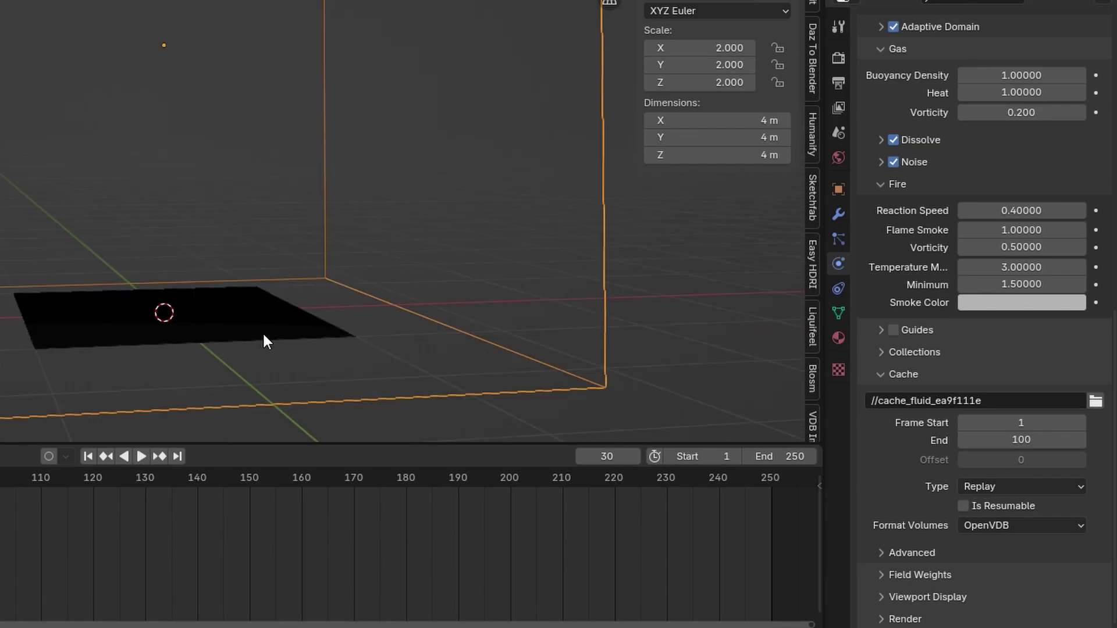
# - Select the emitter plane and set its Flow Type to Fire + Smoke
pyautogui.click(247, 309)
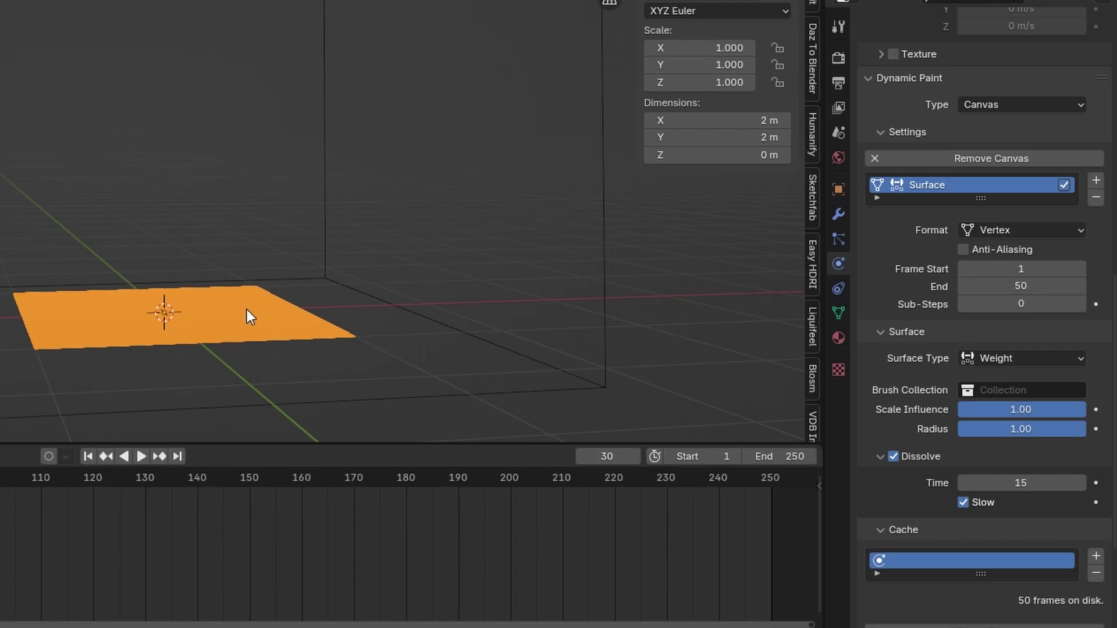
pyautogui.scroll(10, 961, 201)
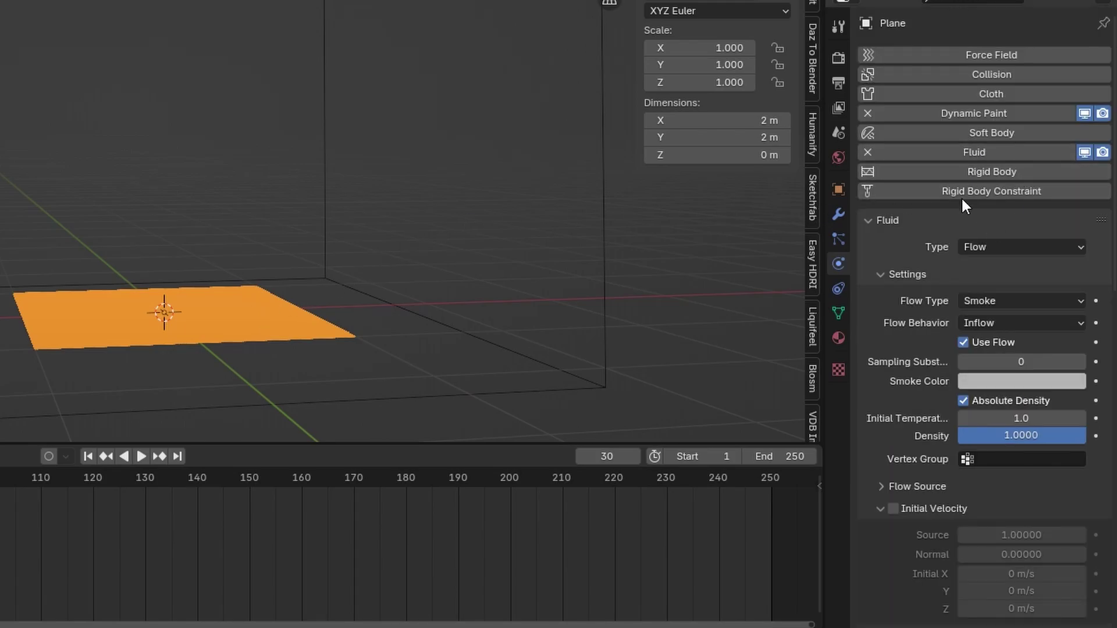
pyautogui.scroll(-3, 987, 247)
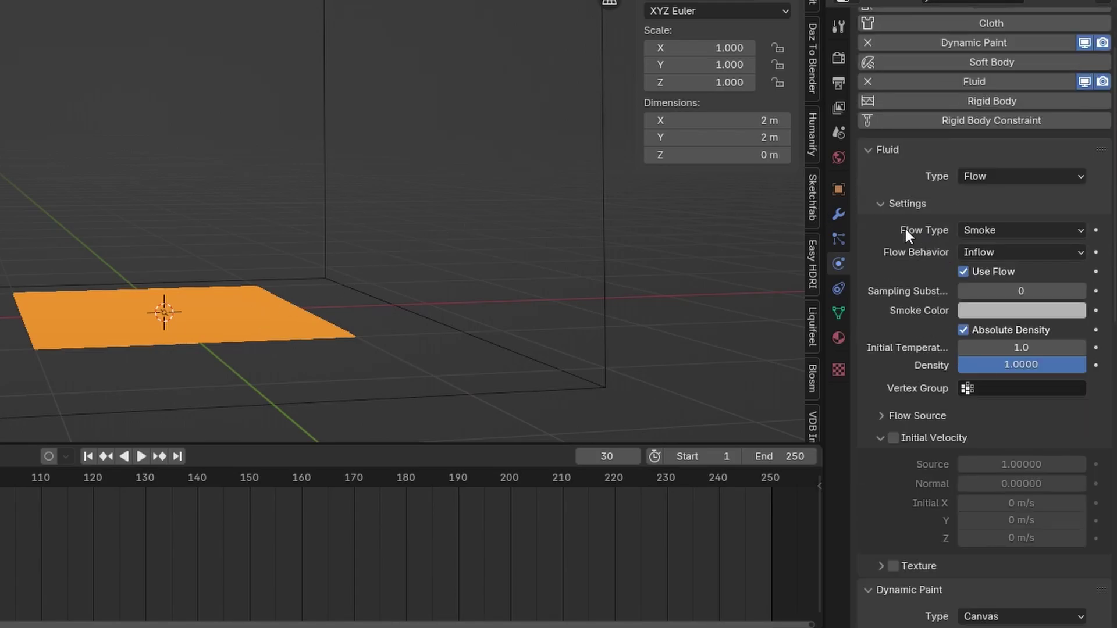
pyautogui.click(970, 231)
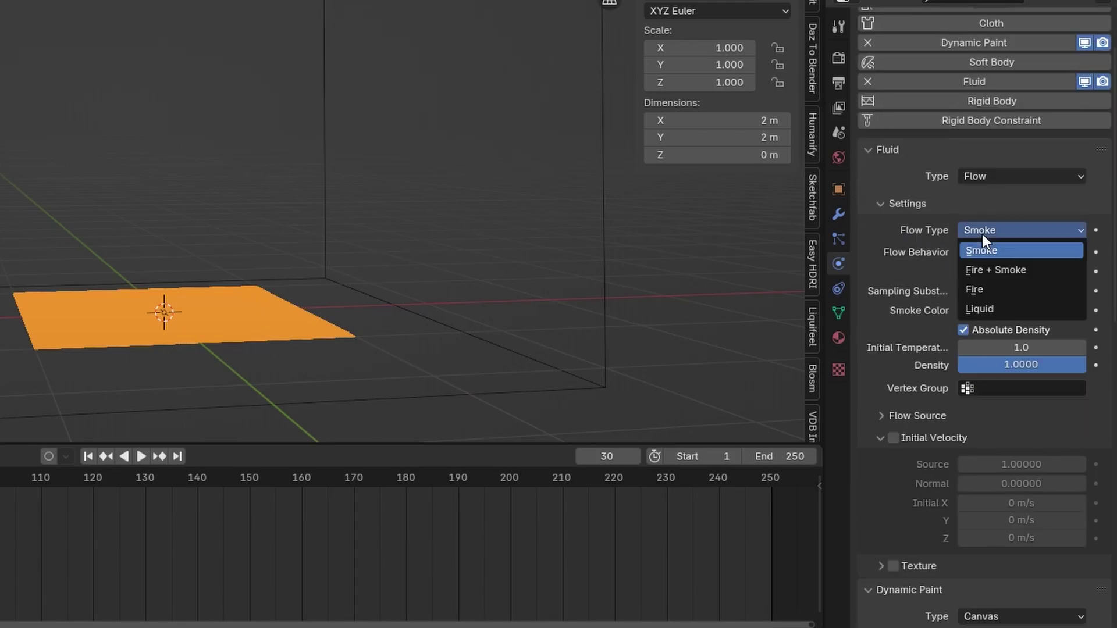
pyautogui.click(1011, 273)
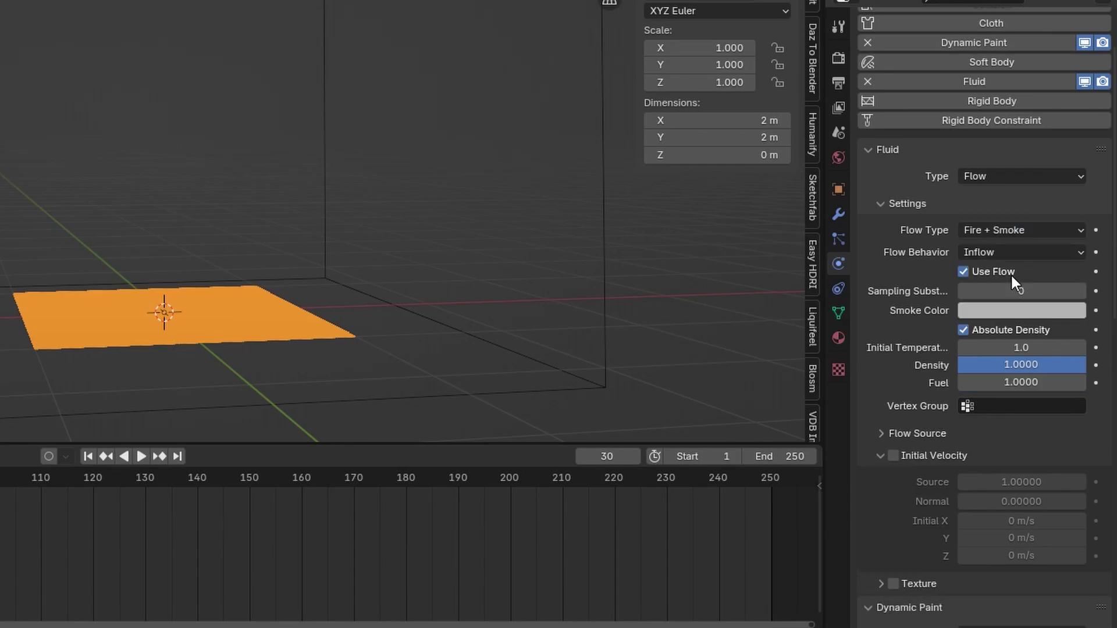
# - Limit emission to the dp_weight vertex group and mark the flow source Is Planar
pyautogui.scroll(-5, 978, 297)
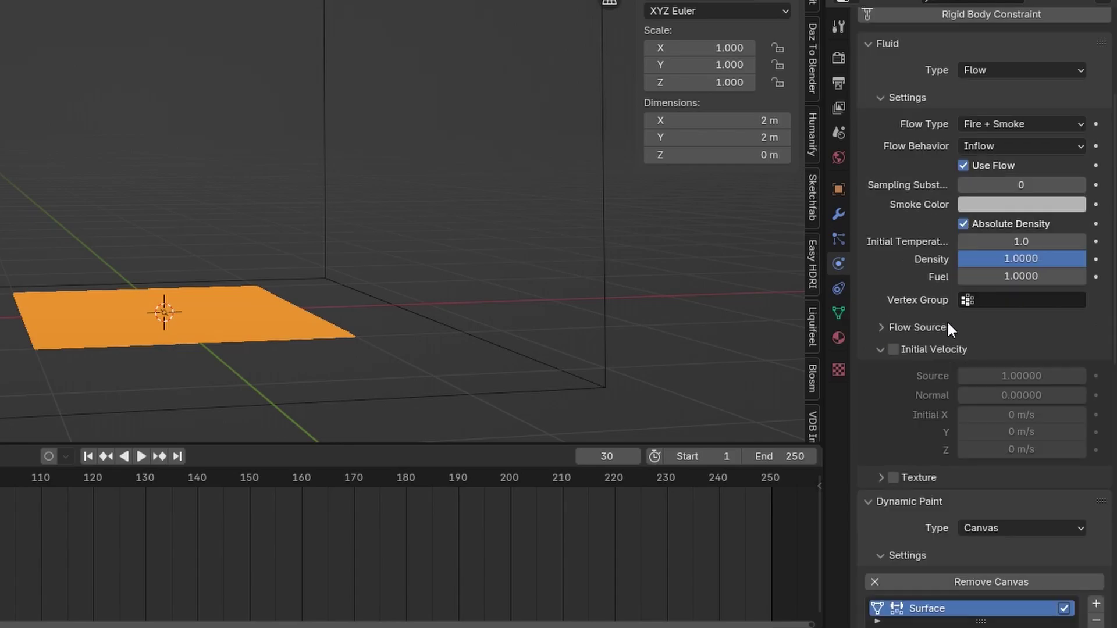
pyautogui.click(1053, 300)
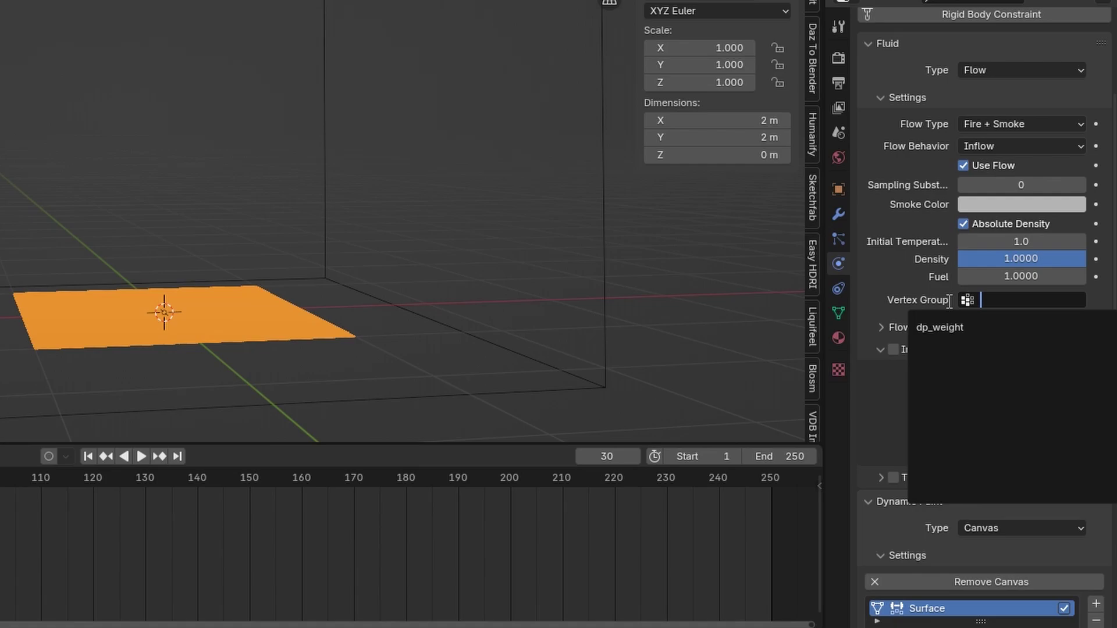
pyautogui.click(947, 329)
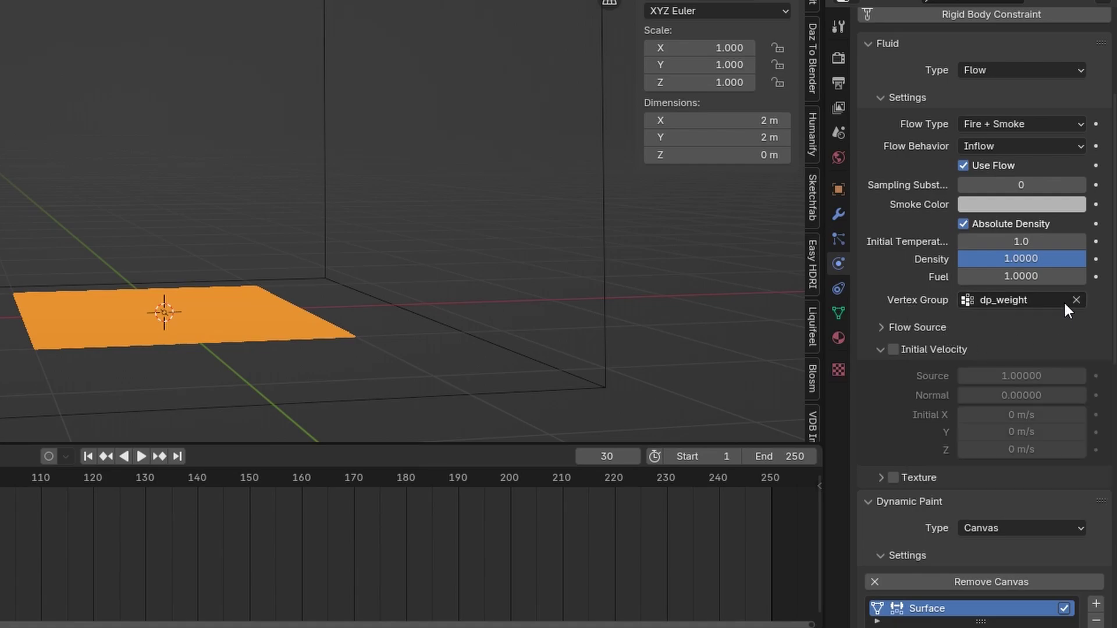
pyautogui.click(949, 326)
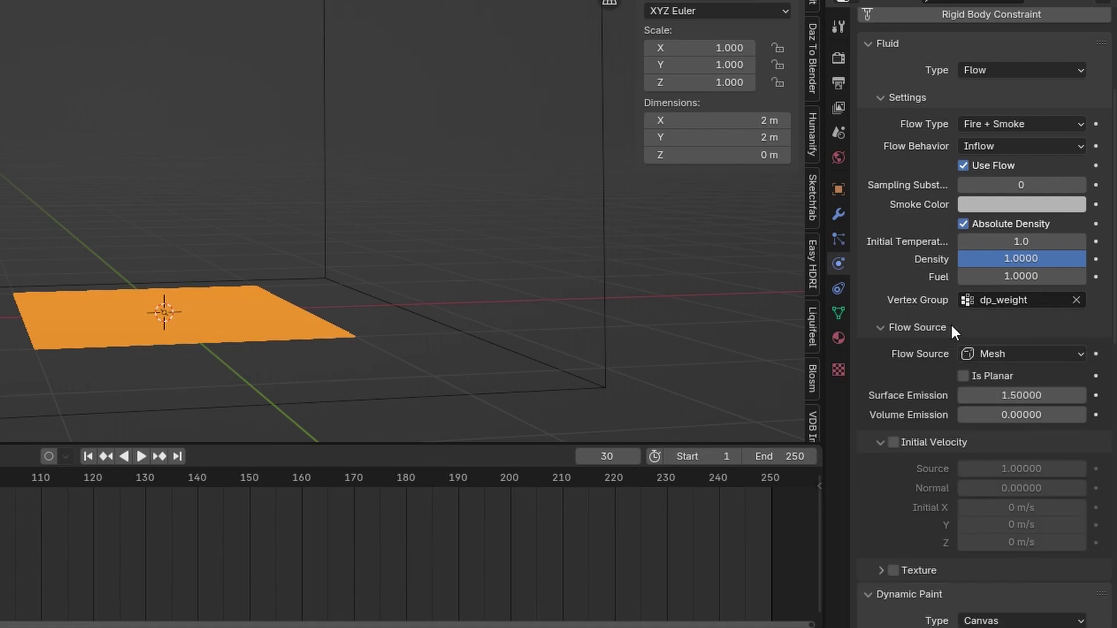
pyautogui.click(1010, 378)
# - Enable Initial Velocity on the plane's flow with Z set to 10 m/s
pyautogui.click(906, 327)
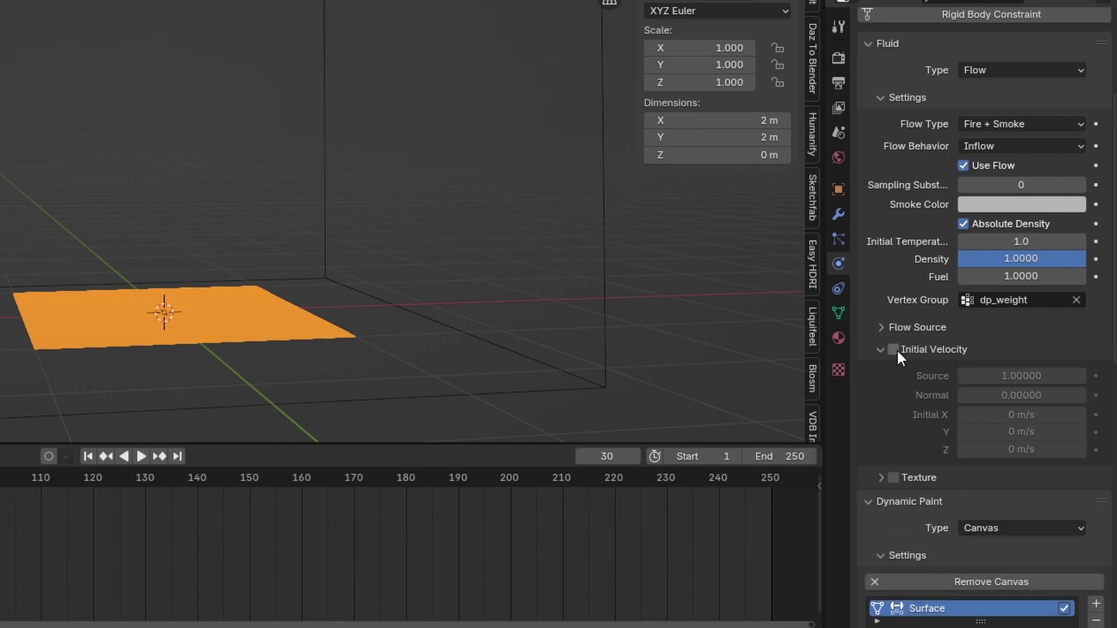
pyautogui.click(894, 349)
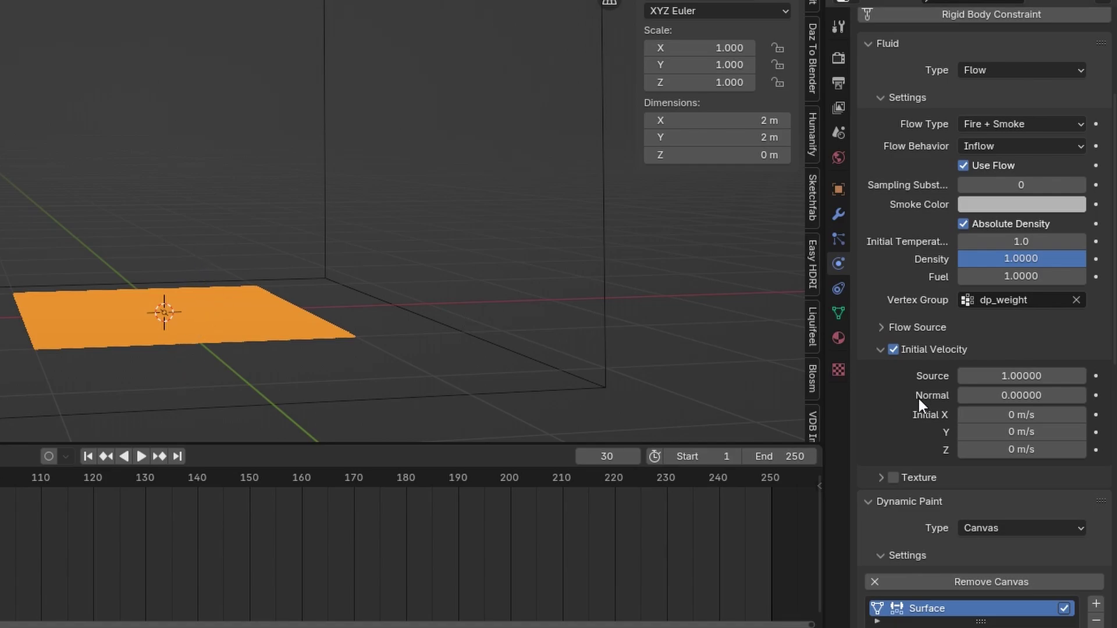
pyautogui.click(1004, 446)
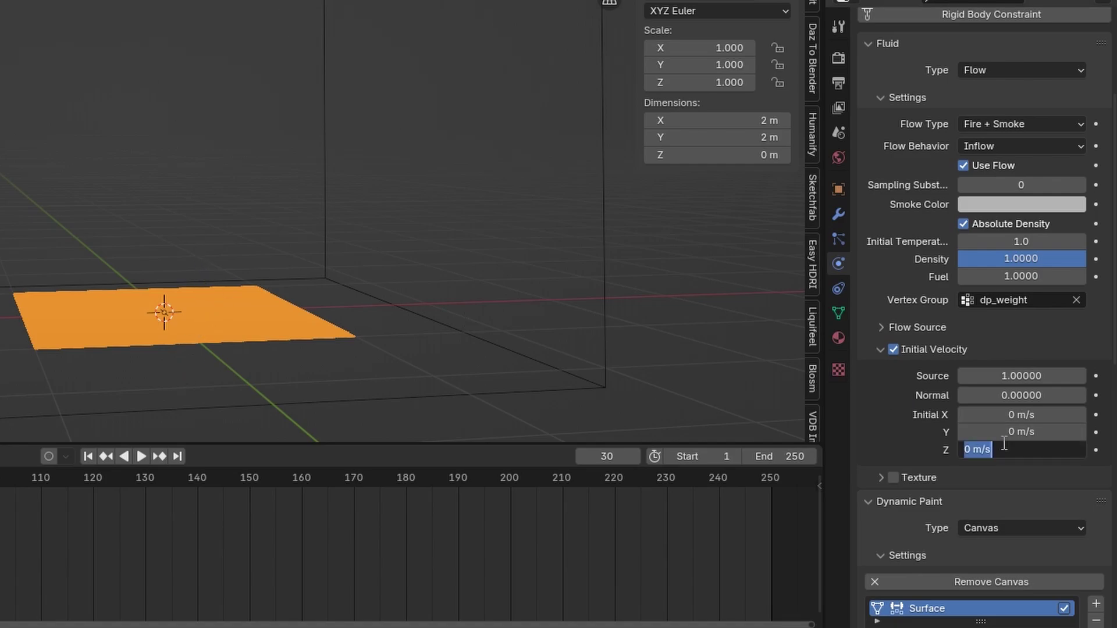
pyautogui.write('10')
pyautogui.press('Return')
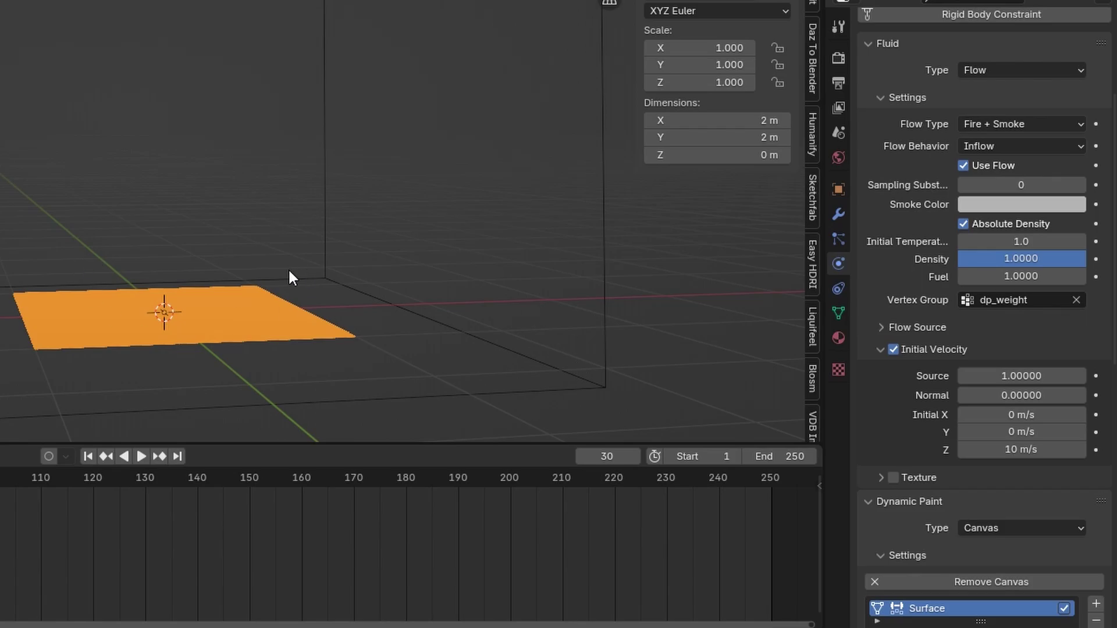
pyautogui.scroll(4, 955, 483)
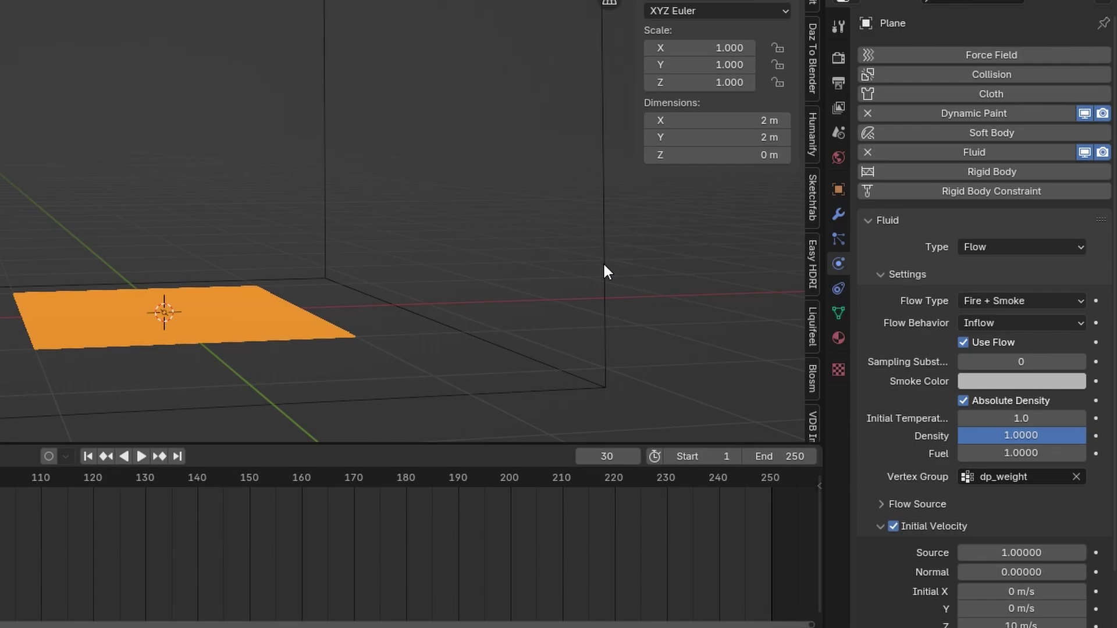
# - Select the smoke domain and set its cache Type to All
pyautogui.click(604, 266)
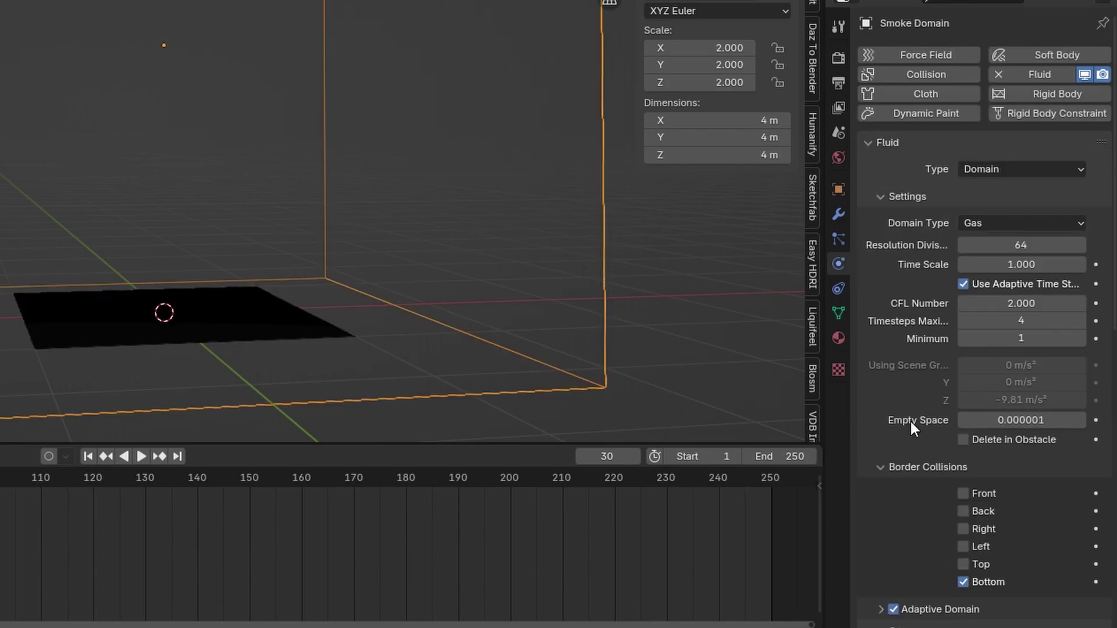
pyautogui.scroll(-20, 909, 421)
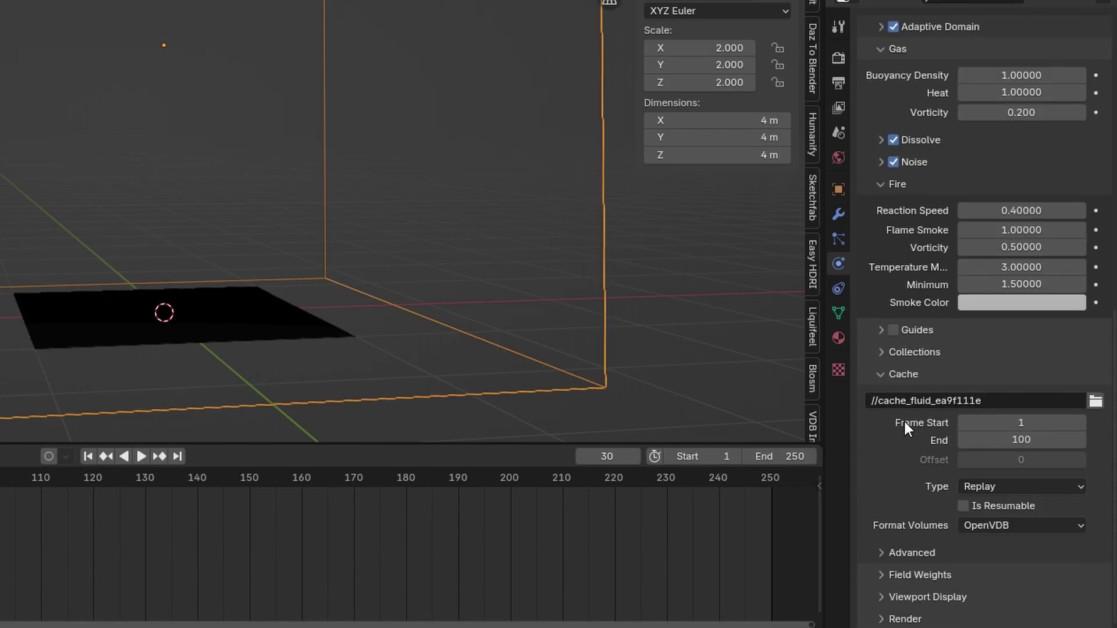
pyautogui.click(980, 487)
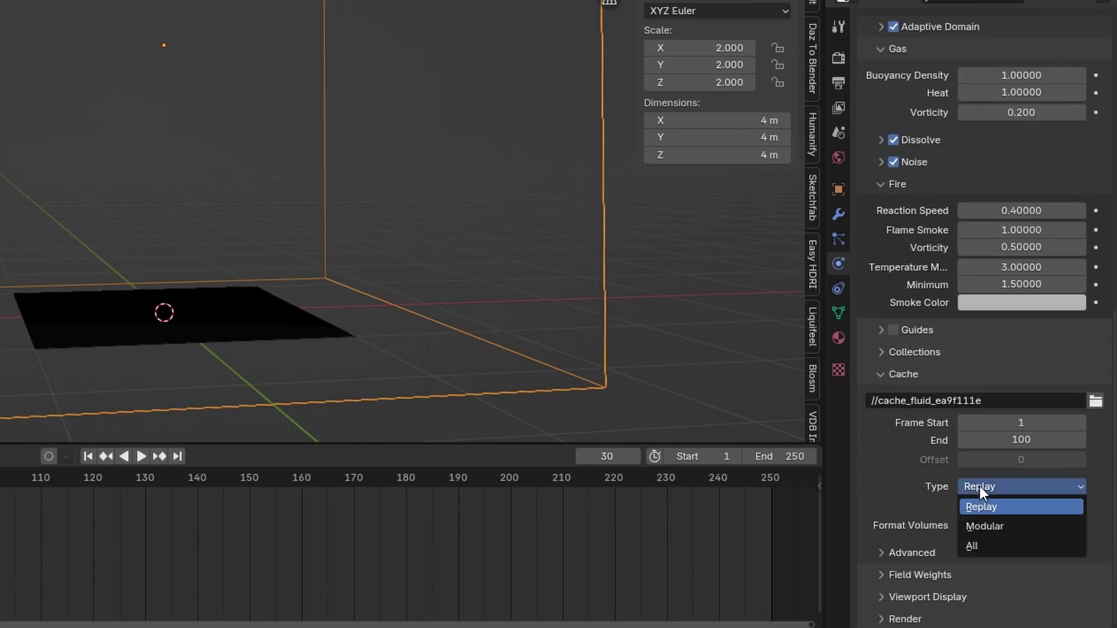
pyautogui.click(975, 547)
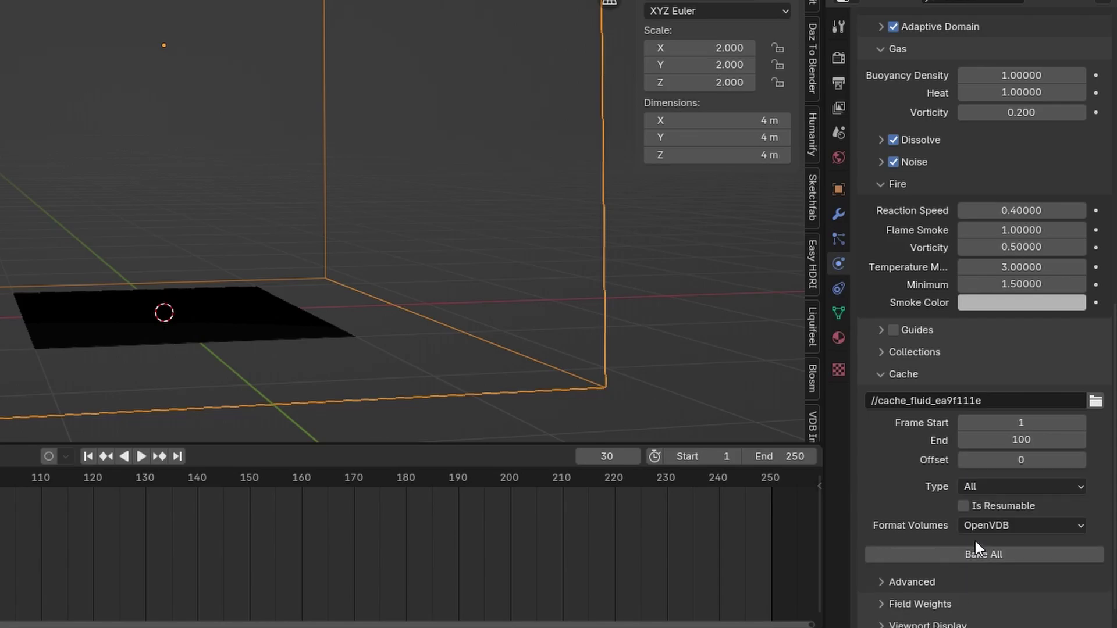
# - Bake the whole fluid simulation, rewind the timeline and play it back
pyautogui.click(935, 554)
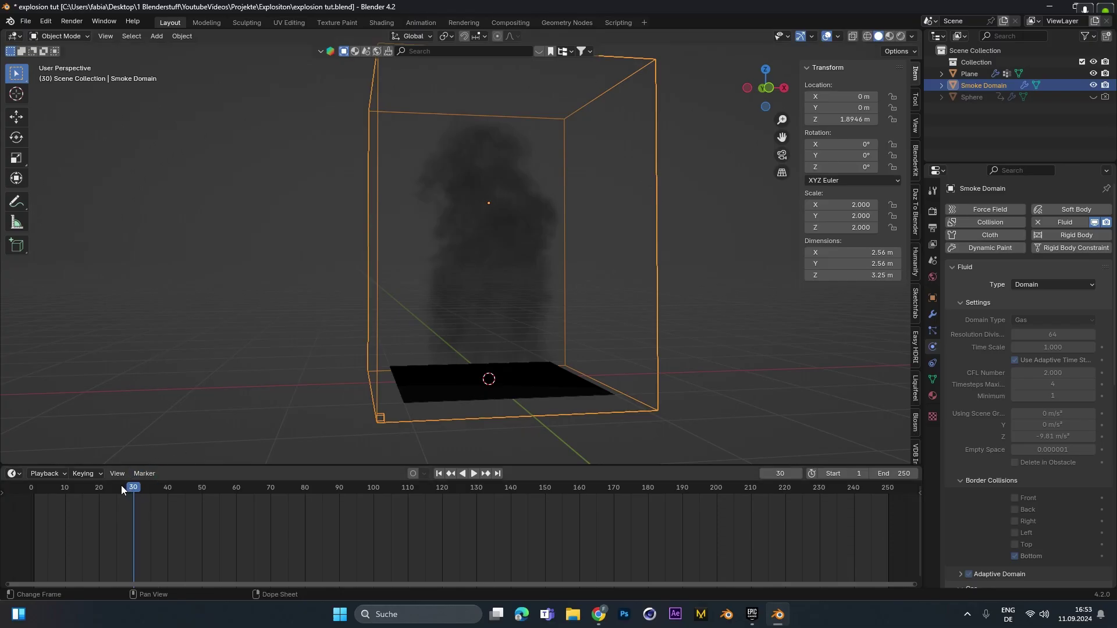
pyautogui.moveTo(121, 485); pyautogui.dragTo(68, 495)
pyautogui.press('space')
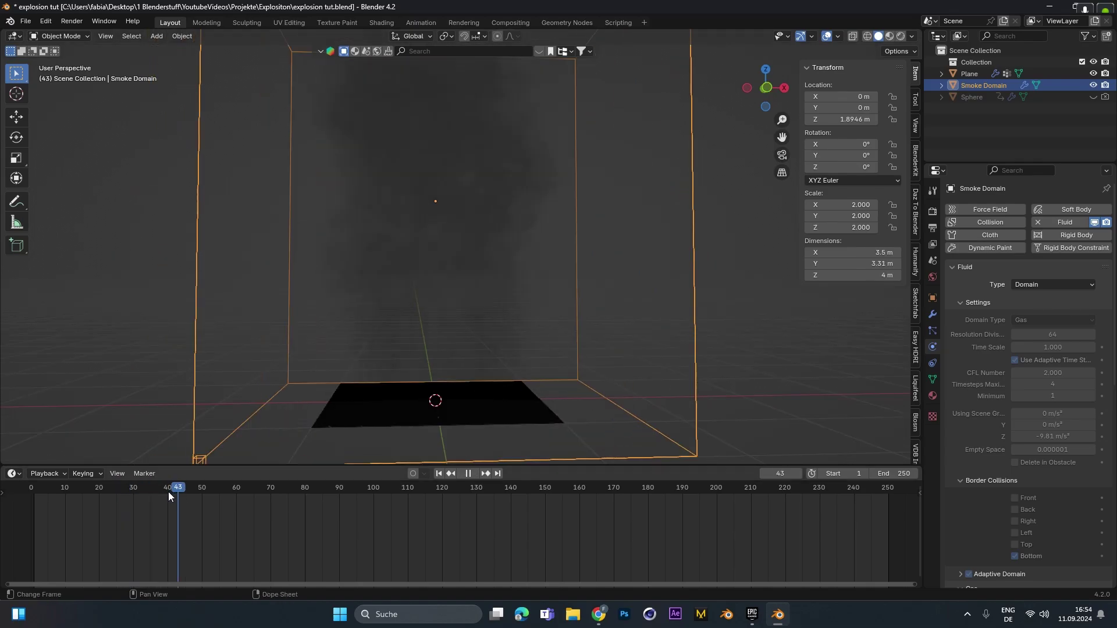
# - Stop playback at frame 21 to view the orange fireball rising from the plane
pyautogui.moveTo(169, 491); pyautogui.dragTo(102, 511)
pyautogui.press('space')
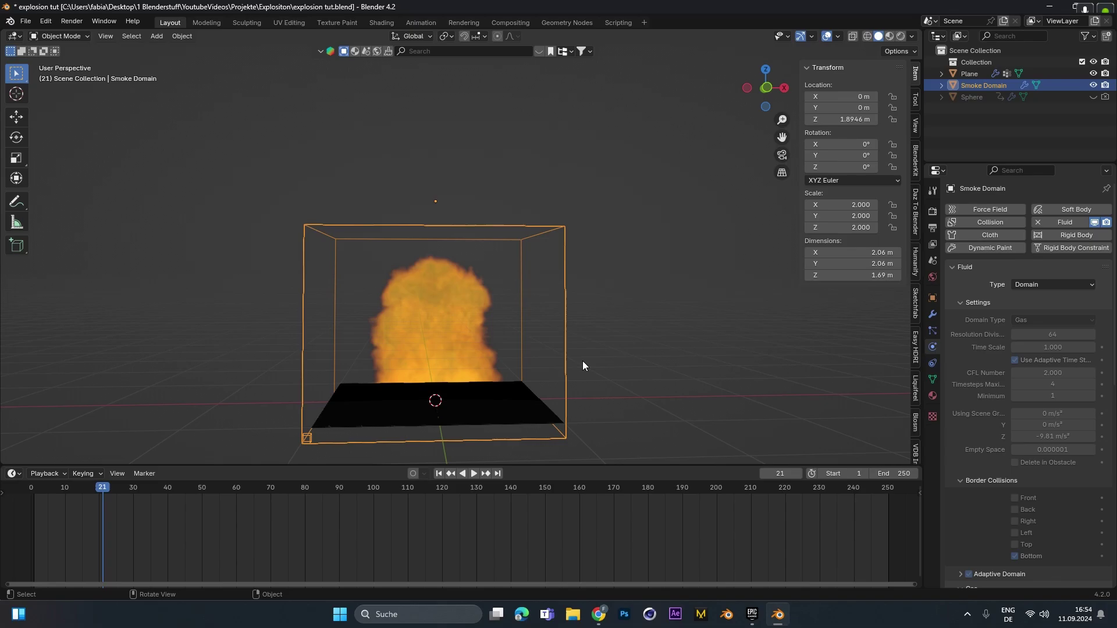
pyautogui.scroll(-10, 970, 379)
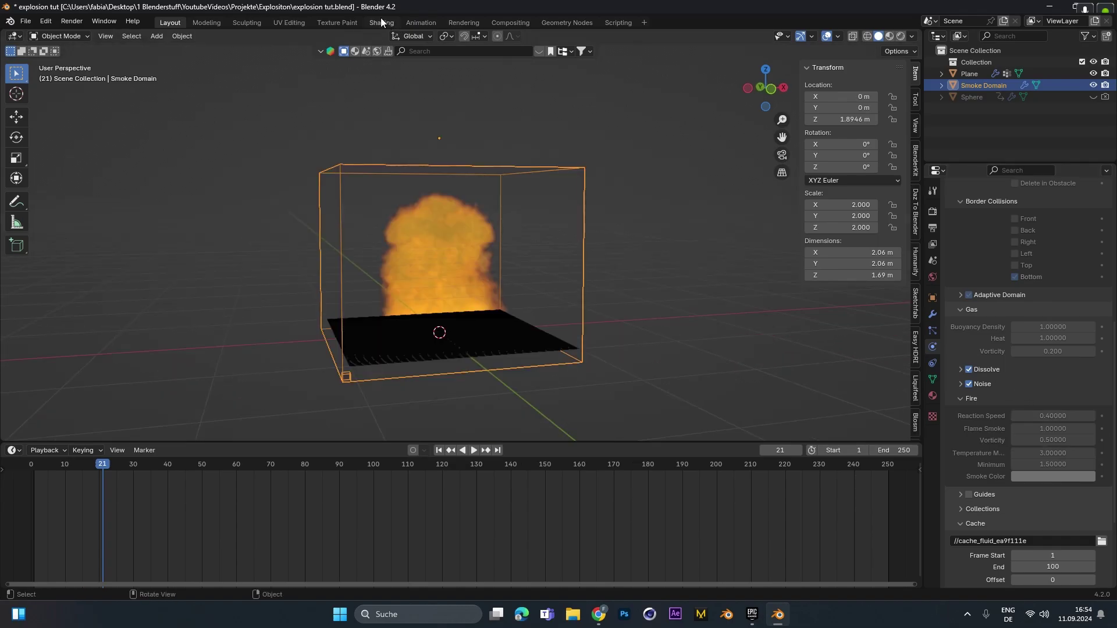
# - Switch to the Shading workspace with Rendered viewport shading and the Cycles render engine
pyautogui.click(381, 21)
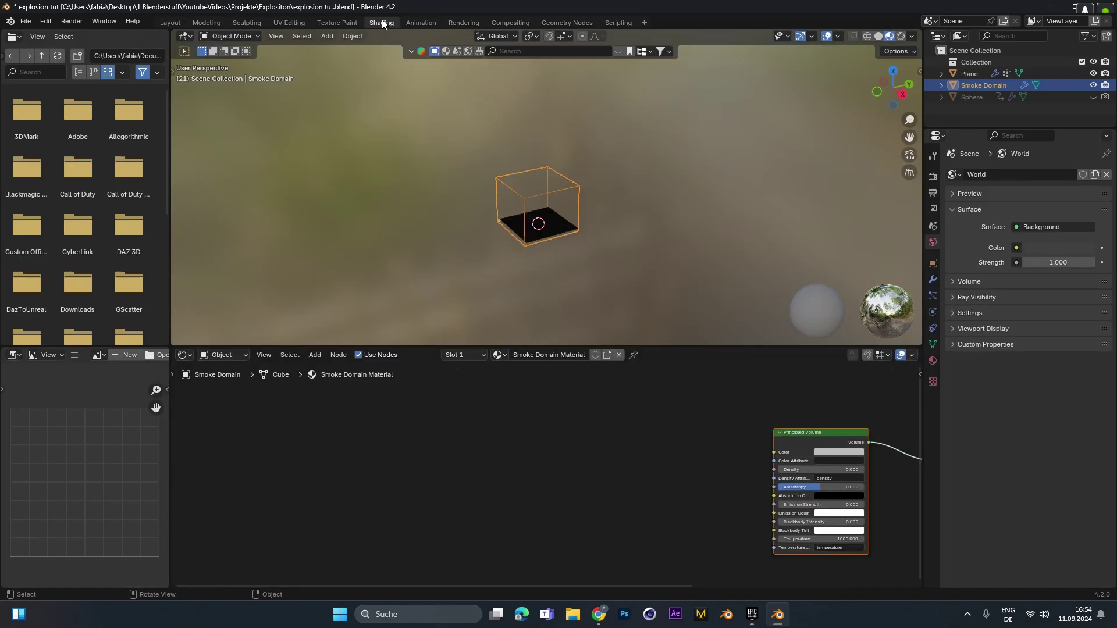
pyautogui.scroll(5, 564, 249)
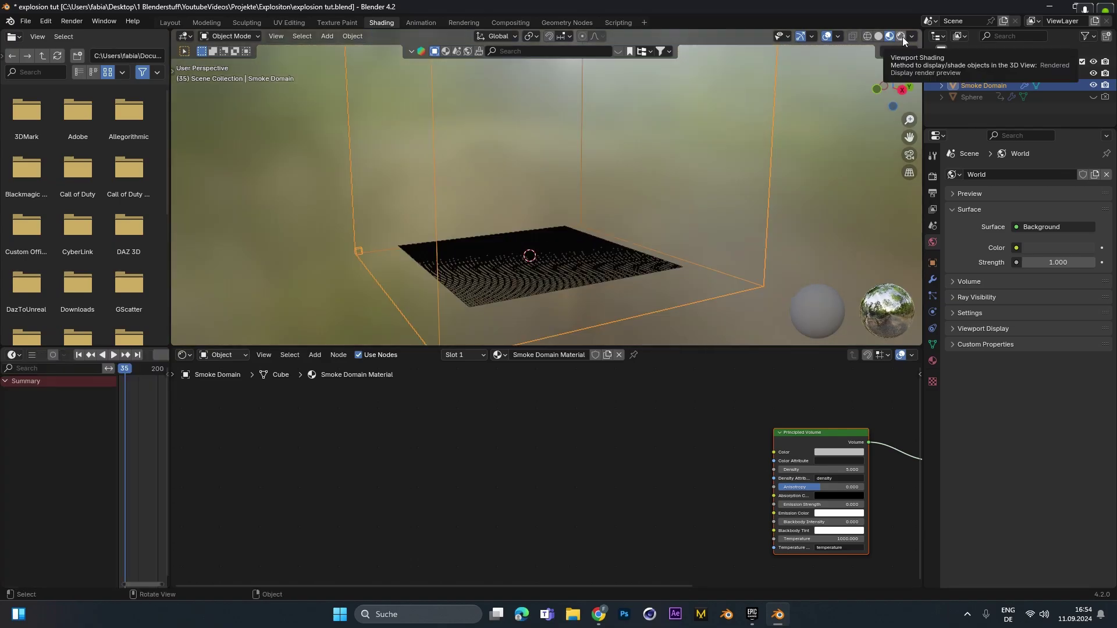
pyautogui.click(902, 36)
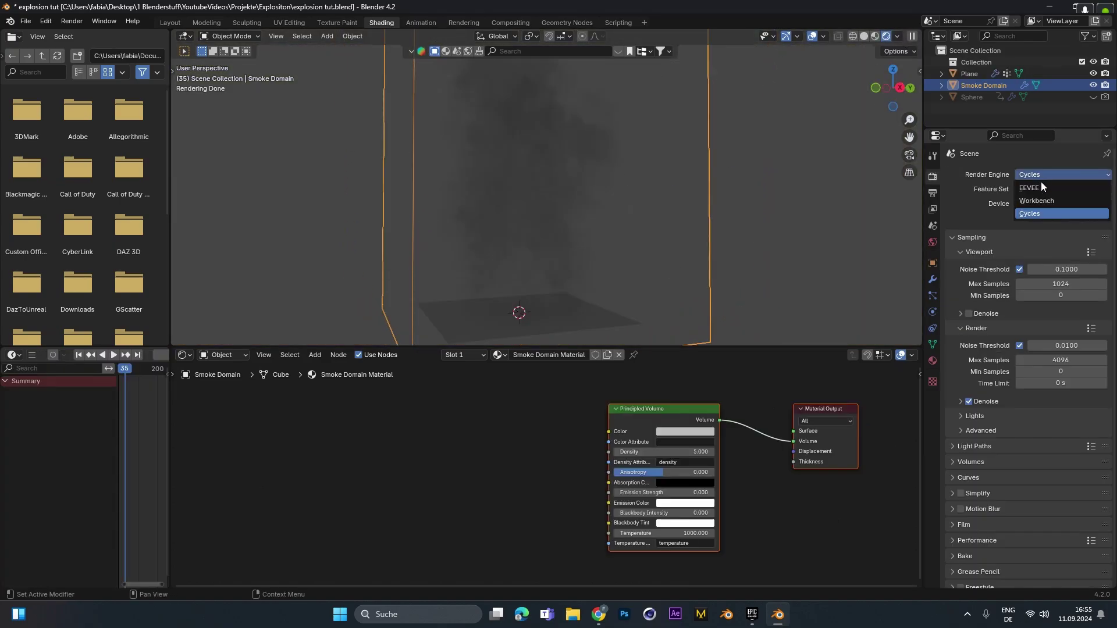
pyautogui.click(1041, 187)
pyautogui.click(1036, 175)
pyautogui.click(1045, 217)
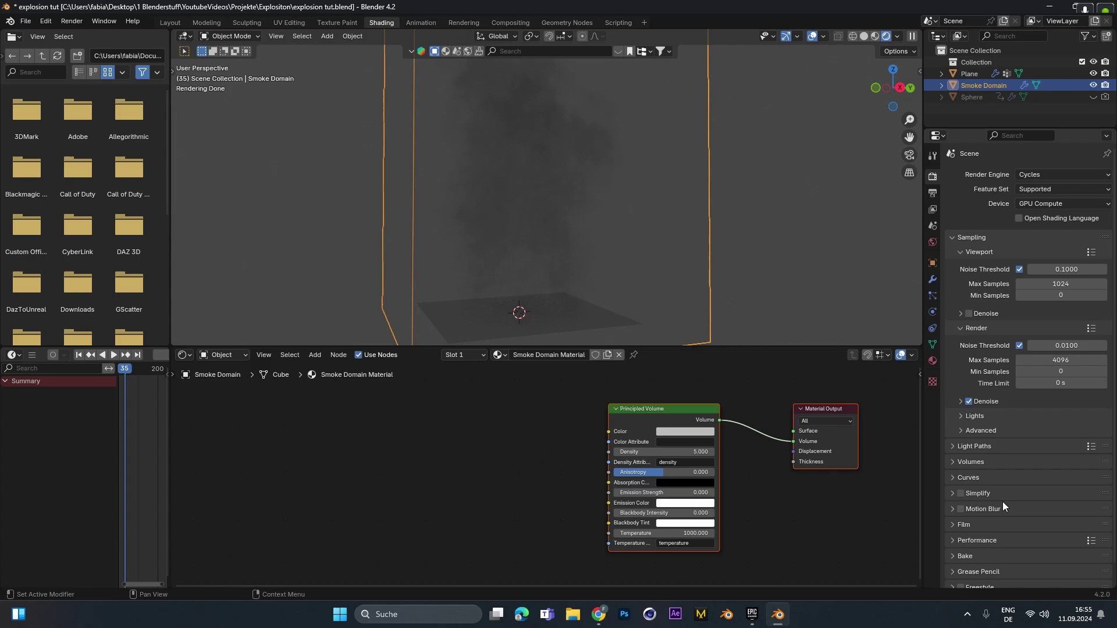
# - Add a Sun light, rotate it over the smoke, and reselect the domain
pyautogui.scroll(1, 572, 415)
pyautogui.moveTo(664, 420); pyautogui.dragTo(535, 421, button='middle')
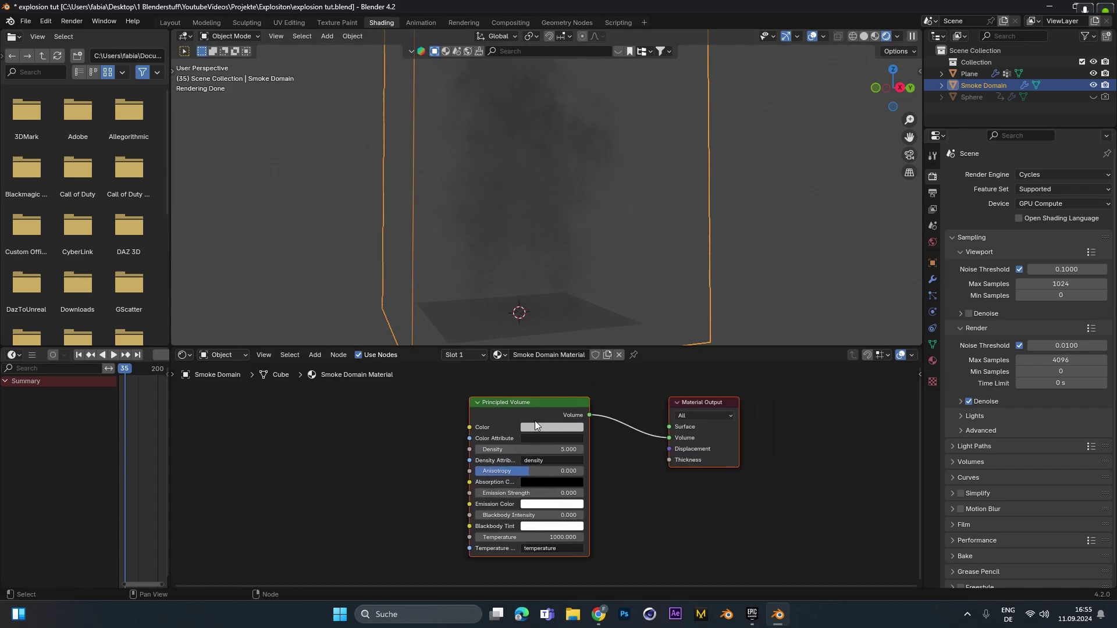
pyautogui.scroll(1, 567, 403)
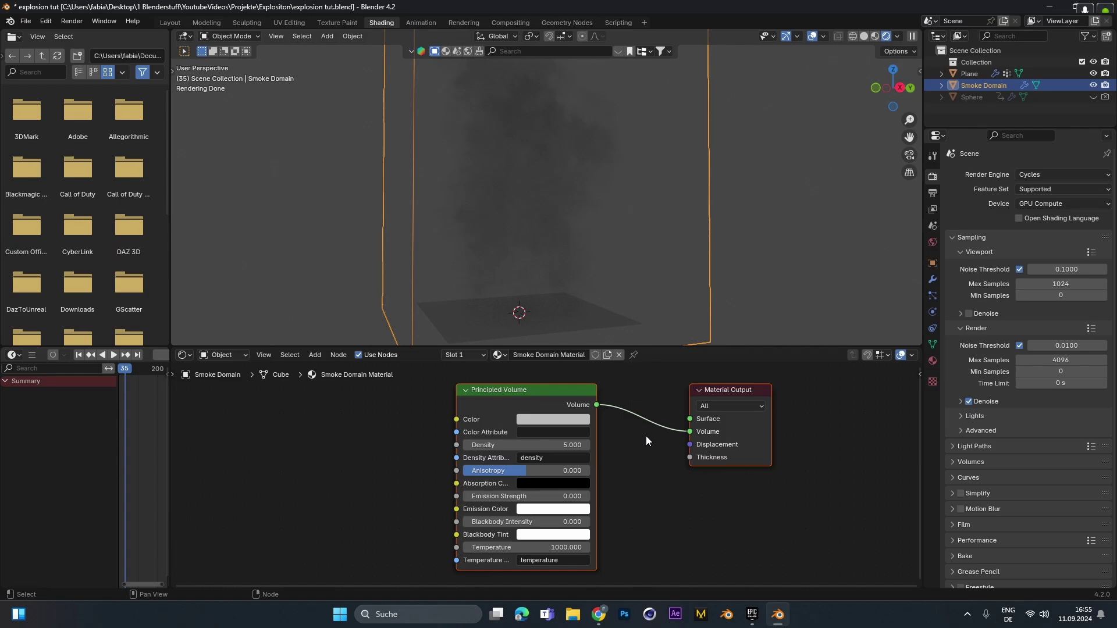
pyautogui.moveTo(635, 458); pyautogui.dragTo(785, 461, button='middle')
pyautogui.hotkey('shift', 'a')
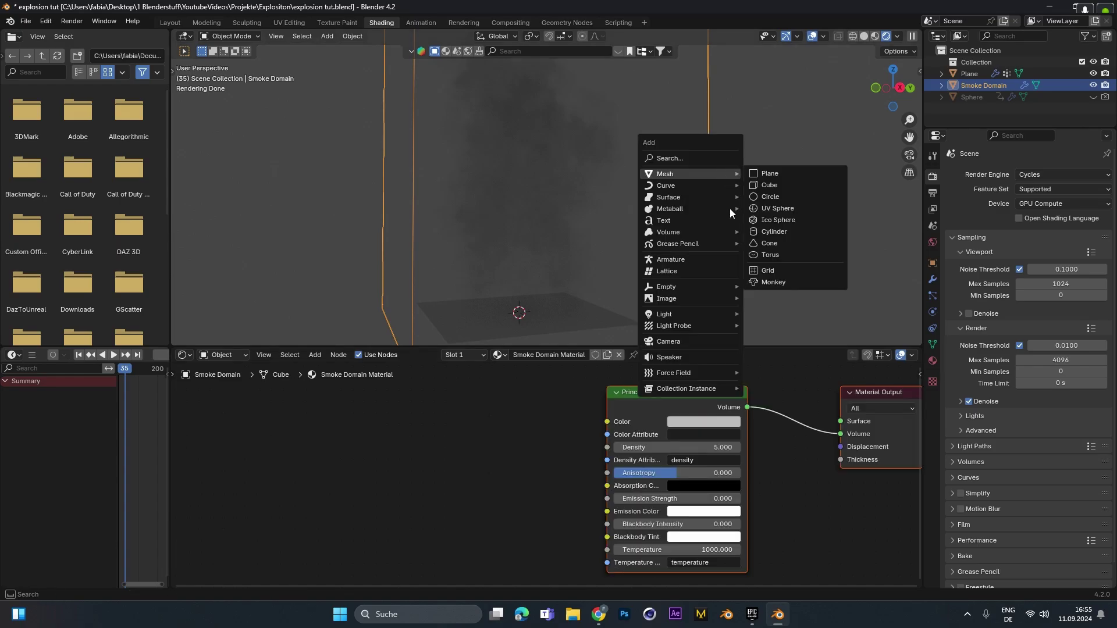
pyautogui.moveTo(675, 316)
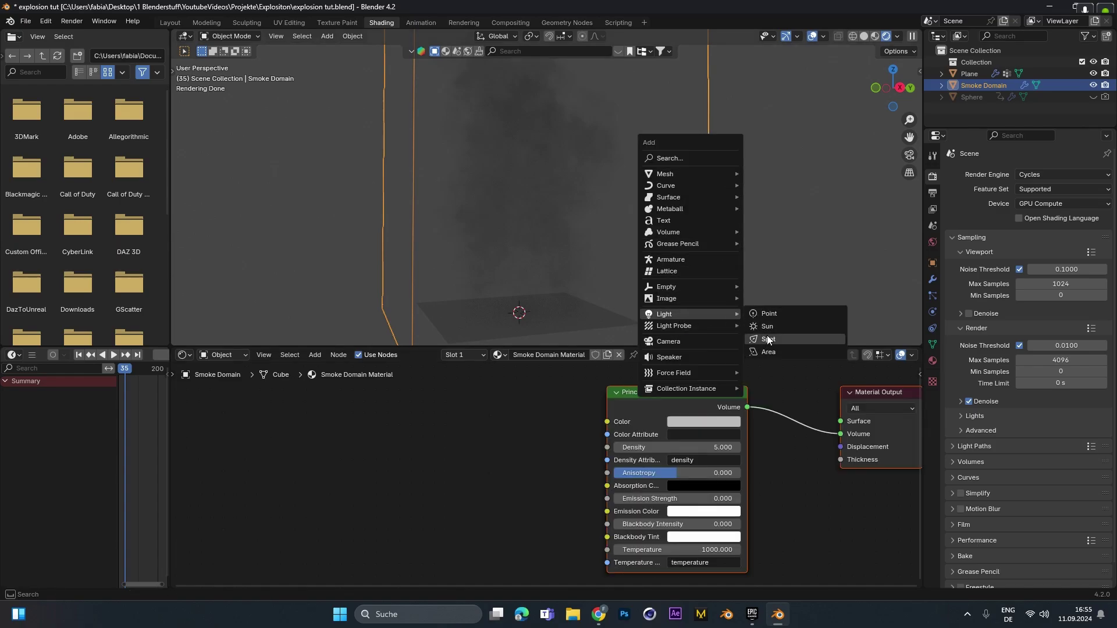
pyautogui.click(770, 327)
pyautogui.press('r')
pyautogui.click(640, 232)
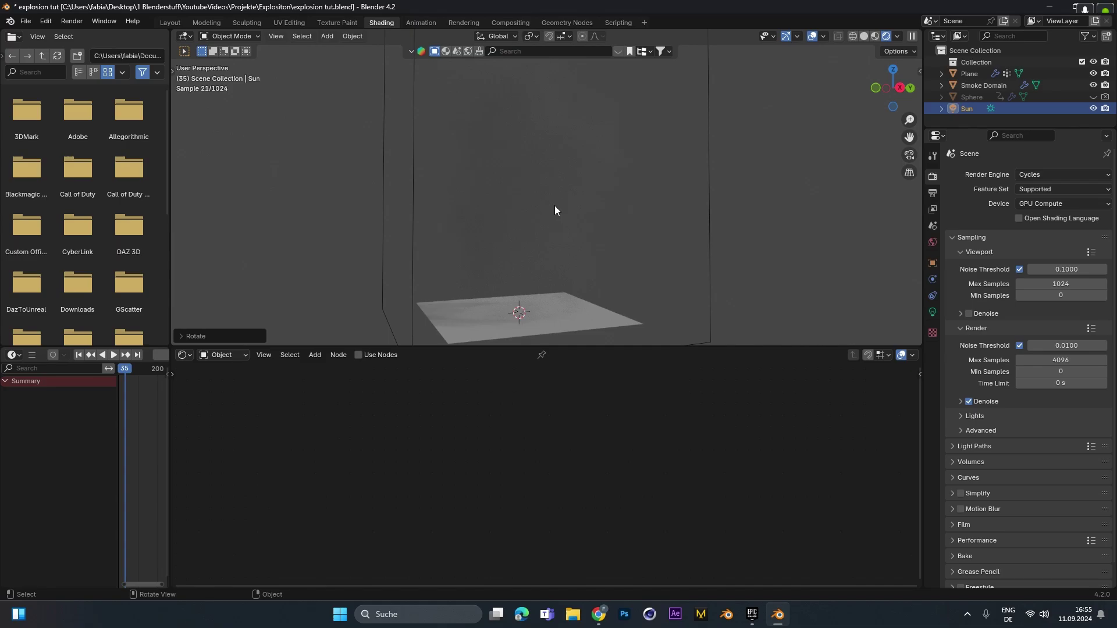
pyautogui.scroll(-3, 565, 196)
pyautogui.click(634, 200)
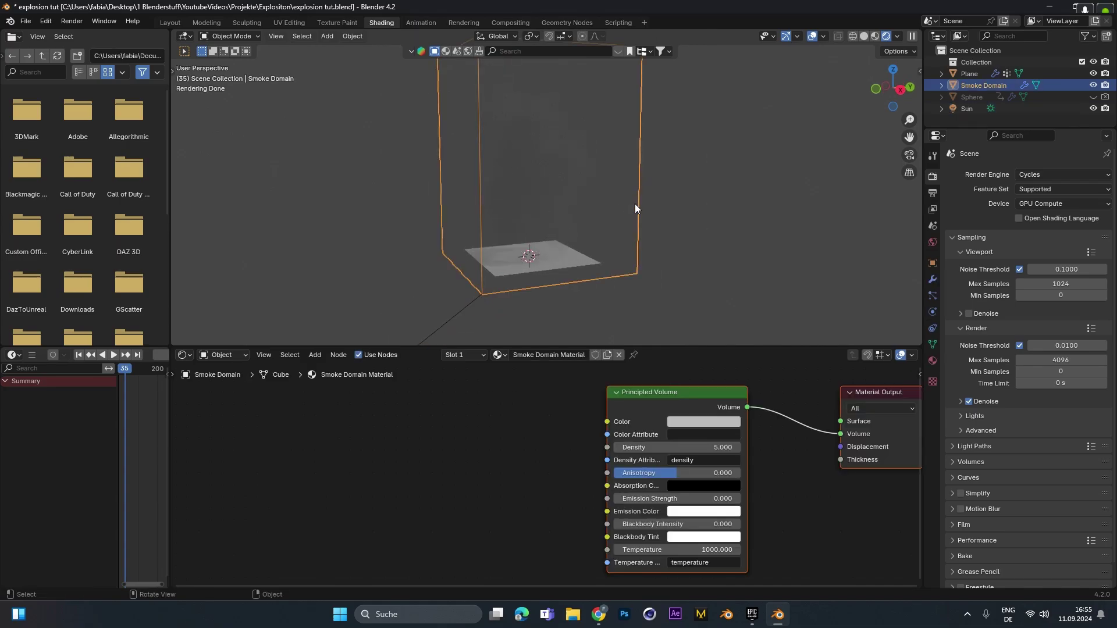
# - Add a Volume Info node whose Density drives a Color Ramp feeding the volume's Density
pyautogui.scroll(3, 634, 204)
pyautogui.hotkey('shift', 'a')
pyautogui.write('volume')
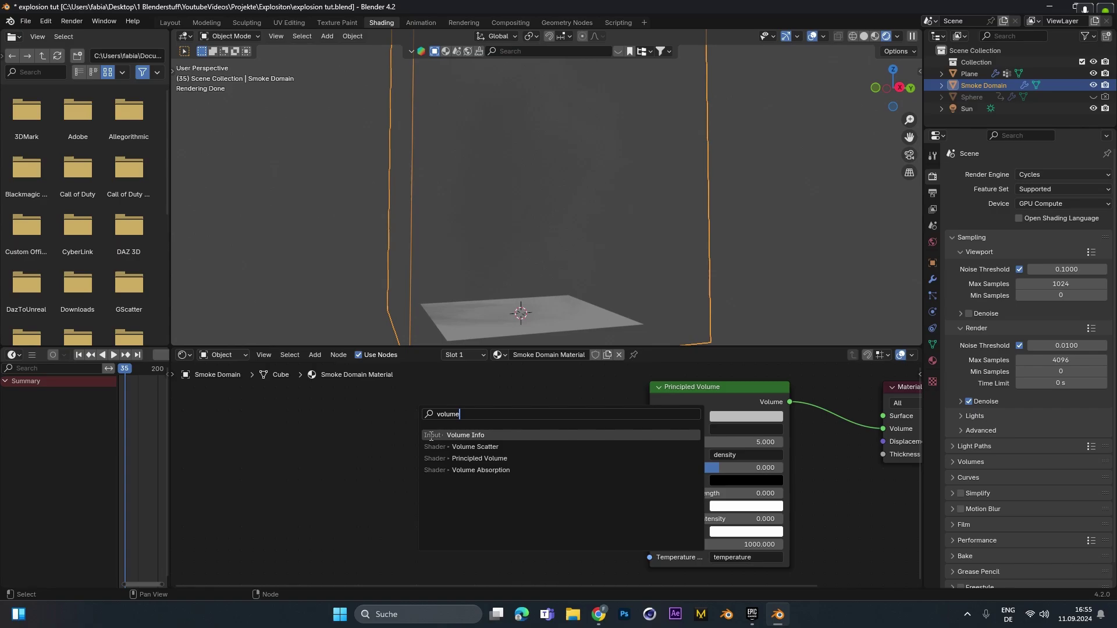
pyautogui.click(431, 436)
pyautogui.click(282, 419)
pyautogui.moveTo(363, 440); pyautogui.dragTo(453, 442)
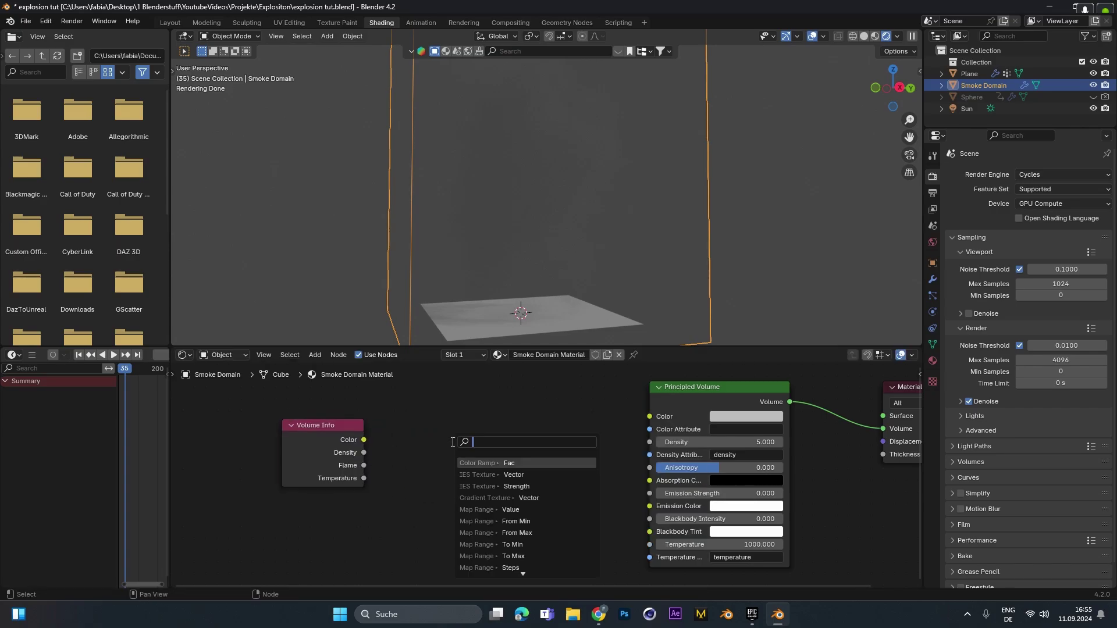
pyautogui.write('color')
pyautogui.press('Return')
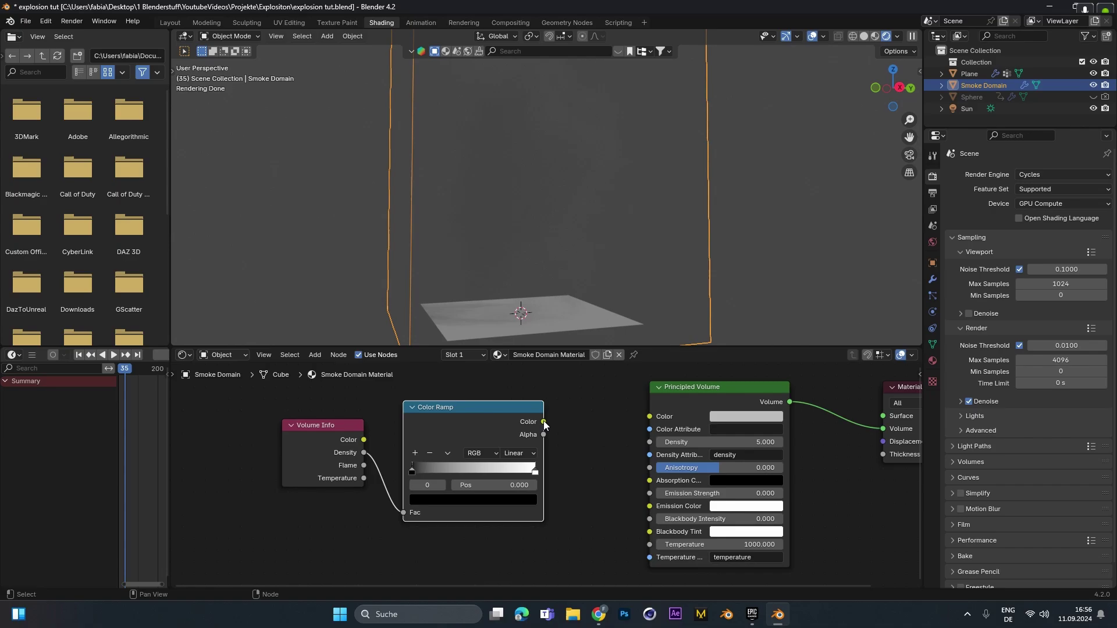
pyautogui.moveTo(543, 422); pyautogui.dragTo(651, 445)
# - Insert a Math node set to Multiply by 100 before the Principled Volume Density input
pyautogui.scroll(-1, 652, 445)
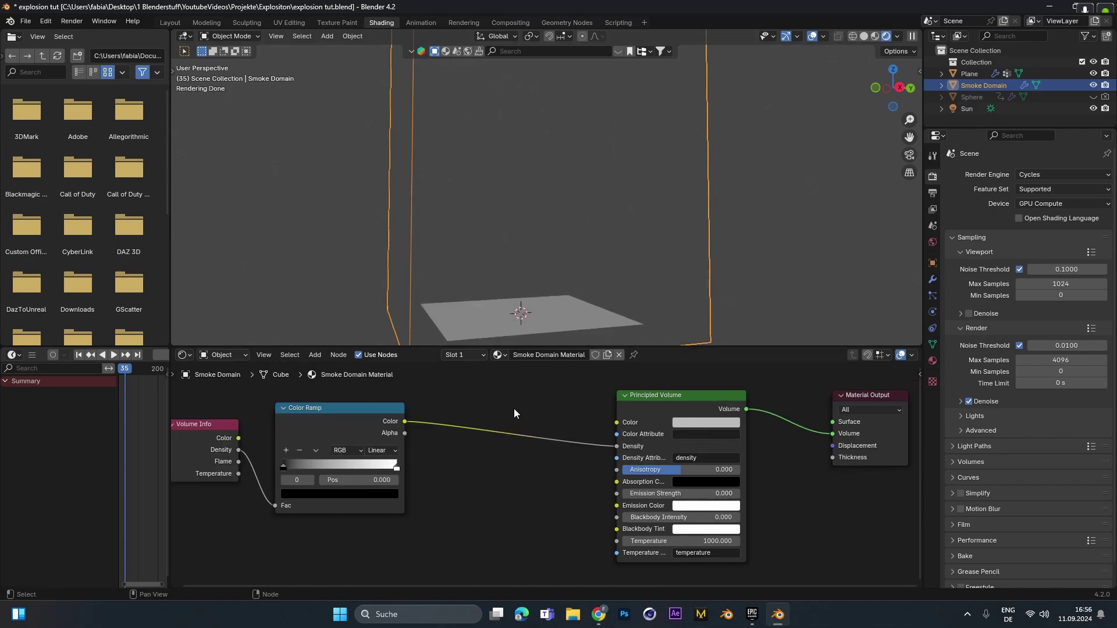
pyautogui.hotkey('shift', 'a')
pyautogui.click(490, 389)
pyautogui.write('math')
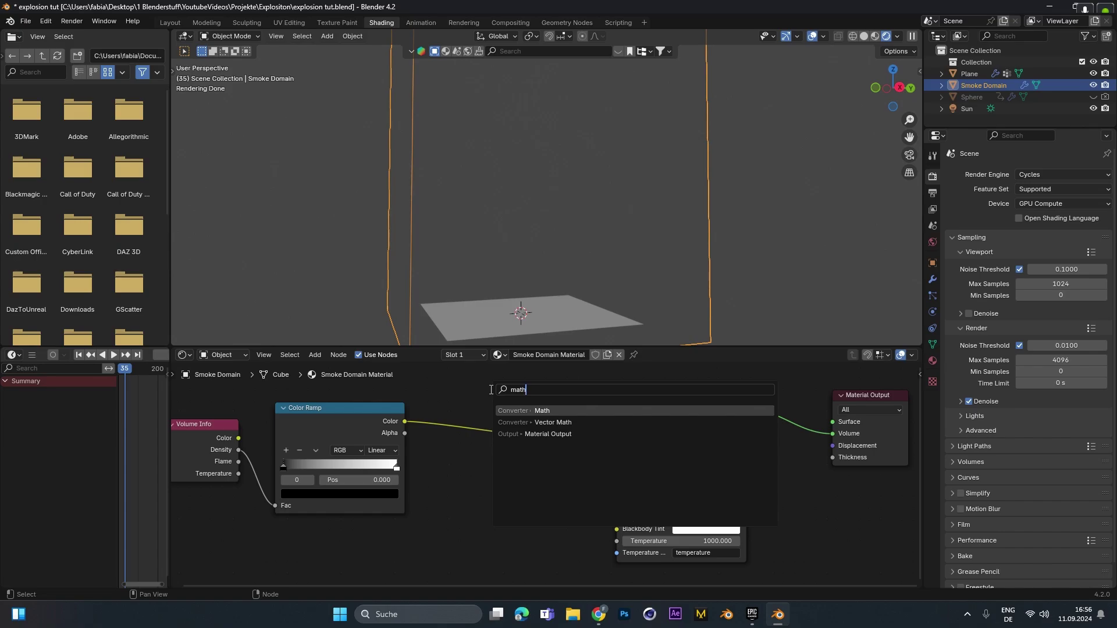
pyautogui.press('Return')
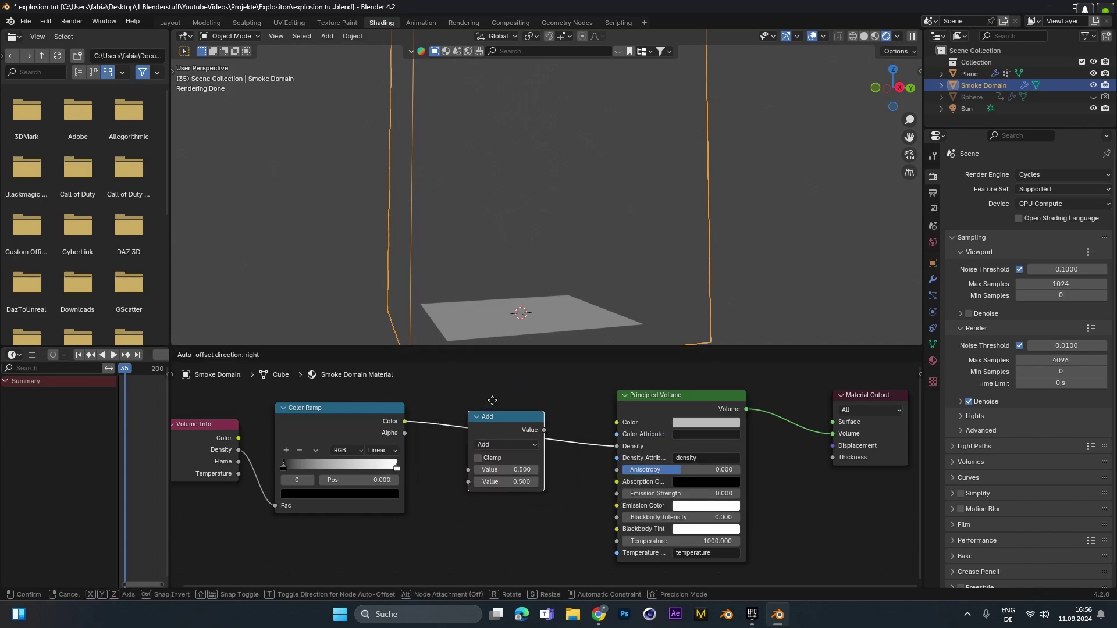
pyautogui.click(481, 397)
pyautogui.click(533, 431)
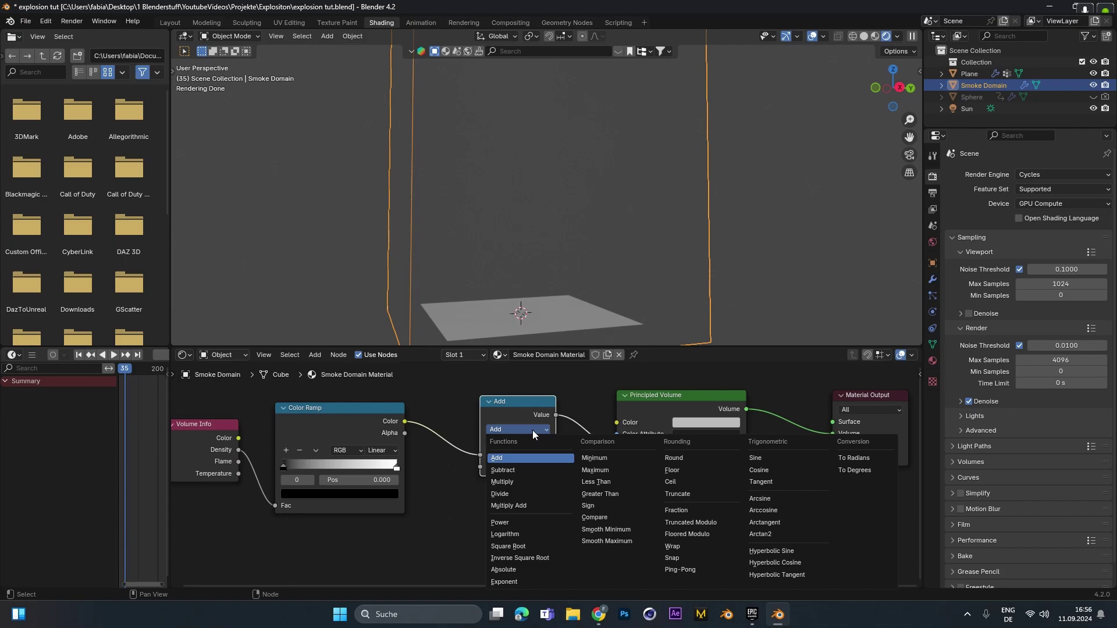
pyautogui.click(521, 477)
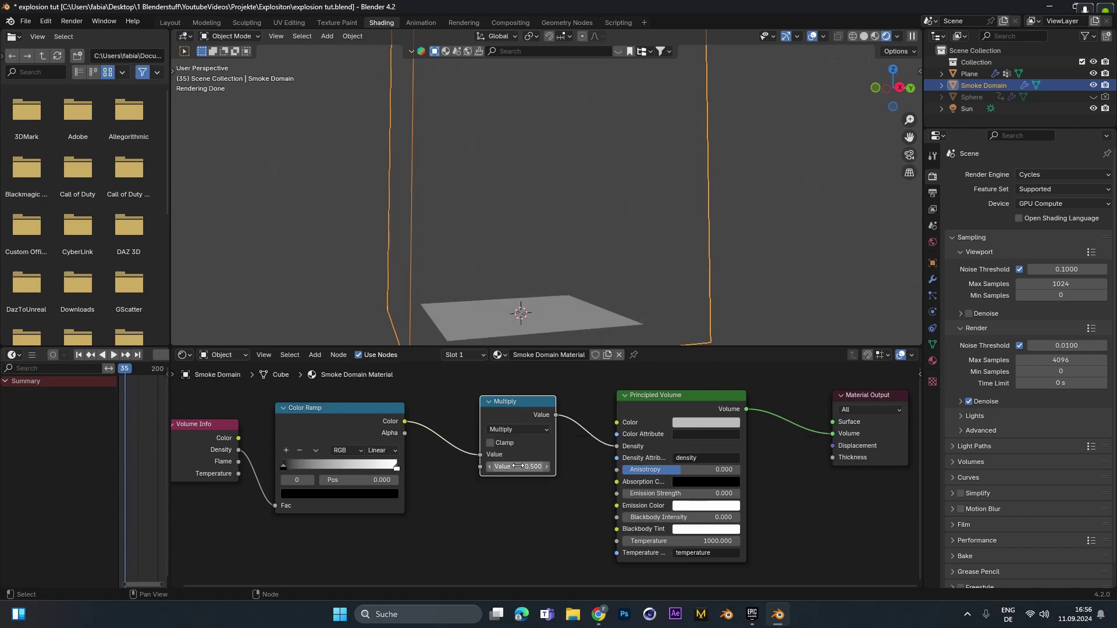
pyautogui.click(519, 466)
pyautogui.write('100')
pyautogui.press('Return')
# - Slide the Color Ramp's white stop left to about 0.105
pyautogui.scroll(3, 588, 183)
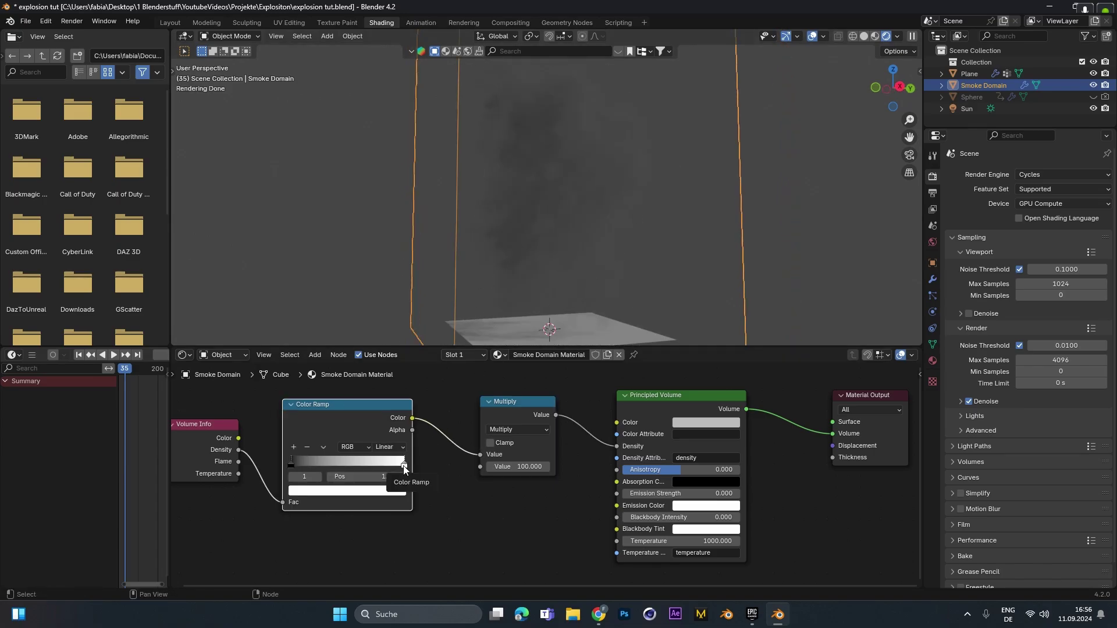
pyautogui.moveTo(404, 465); pyautogui.dragTo(301, 463)
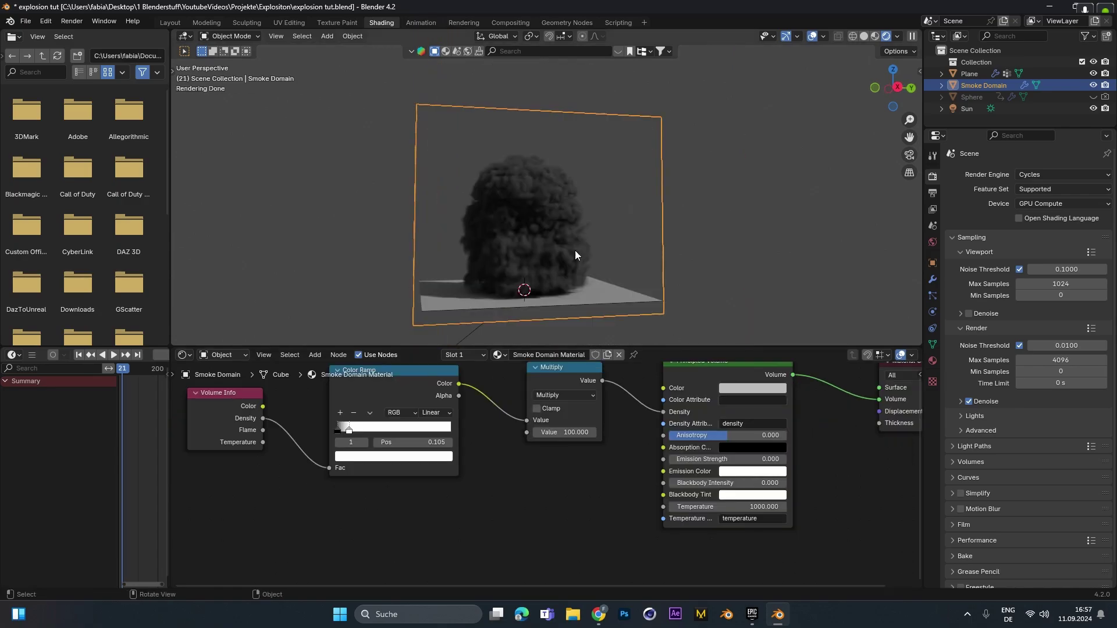
pyautogui.moveTo(508, 480); pyautogui.dragTo(548, 494, button='middle')
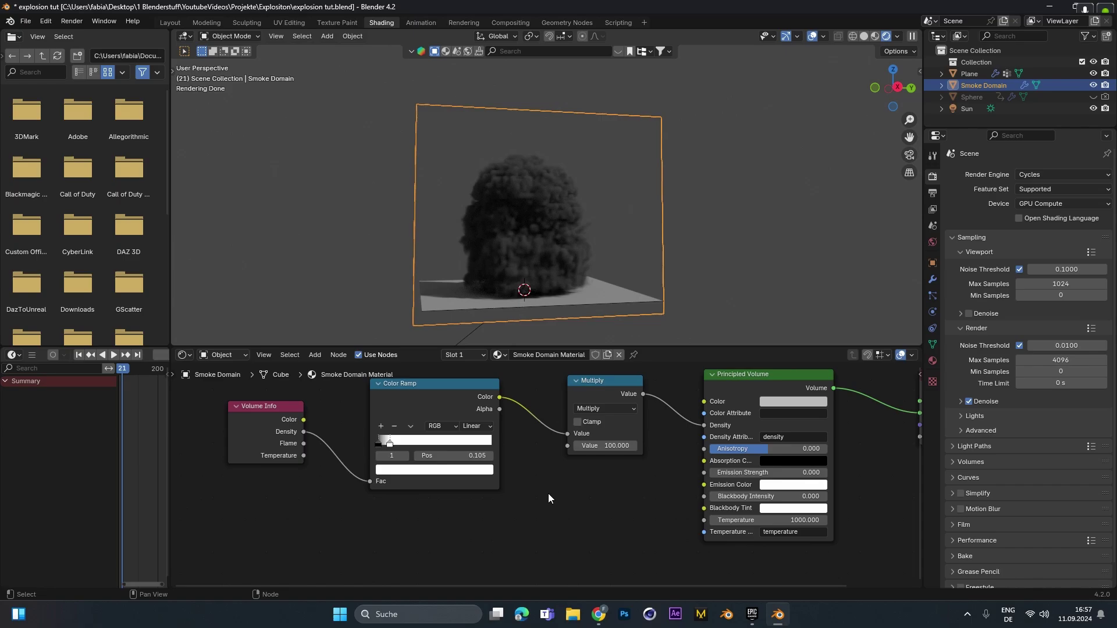
# - Duplicate the Color Ramp and Multiply, driving it with Flame into Emission Strength
pyautogui.moveTo(620, 529); pyautogui.dragTo(415, 389)
pyautogui.scroll(-2, 571, 507)
pyautogui.moveTo(571, 508); pyautogui.dragTo(600, 497, button='middle')
pyautogui.hotkey('shift', 'd')
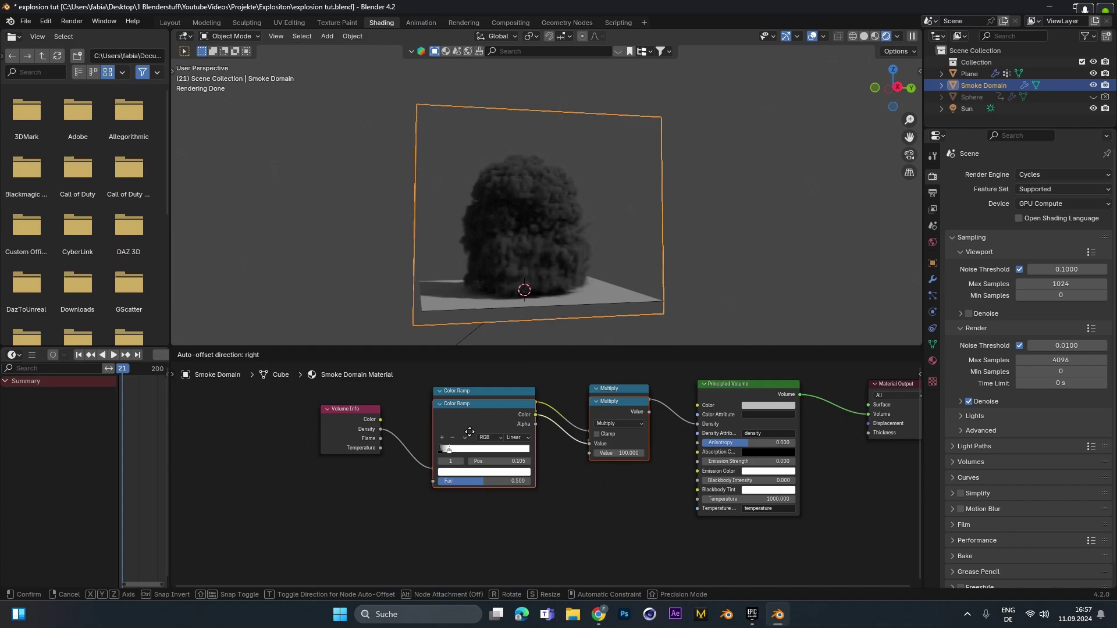
pyautogui.click(467, 510)
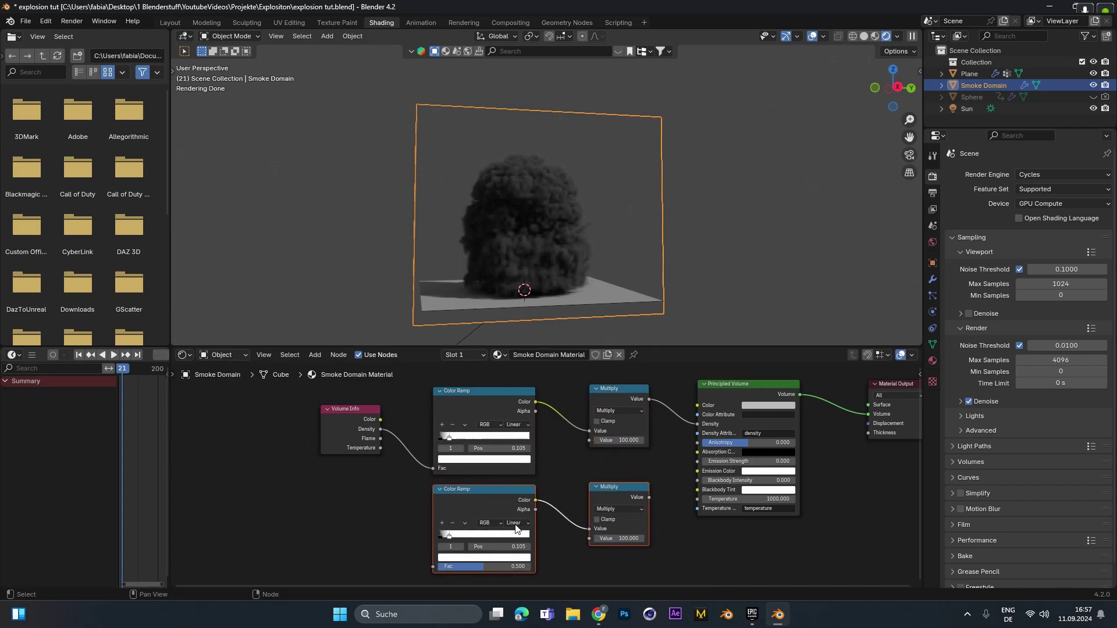
pyautogui.scroll(1, 467, 510)
pyautogui.moveTo(466, 511); pyautogui.dragTo(446, 474, button='middle')
pyautogui.moveTo(349, 400); pyautogui.dragTo(401, 543)
pyautogui.moveTo(400, 542); pyautogui.dragTo(331, 555, button='middle')
pyautogui.moveTo(586, 472); pyautogui.dragTo(638, 429)
# - Move the new ramp's black stop to 0.282 and the light stop to about 0.700
pyautogui.scroll(2, 638, 429)
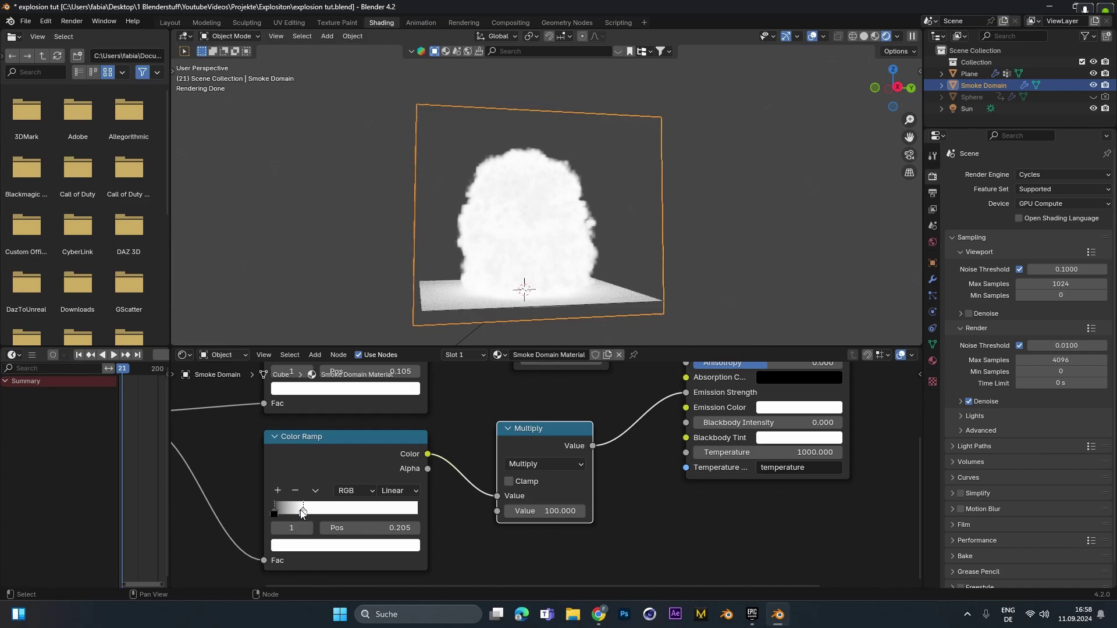
pyautogui.moveTo(302, 513); pyautogui.dragTo(367, 512)
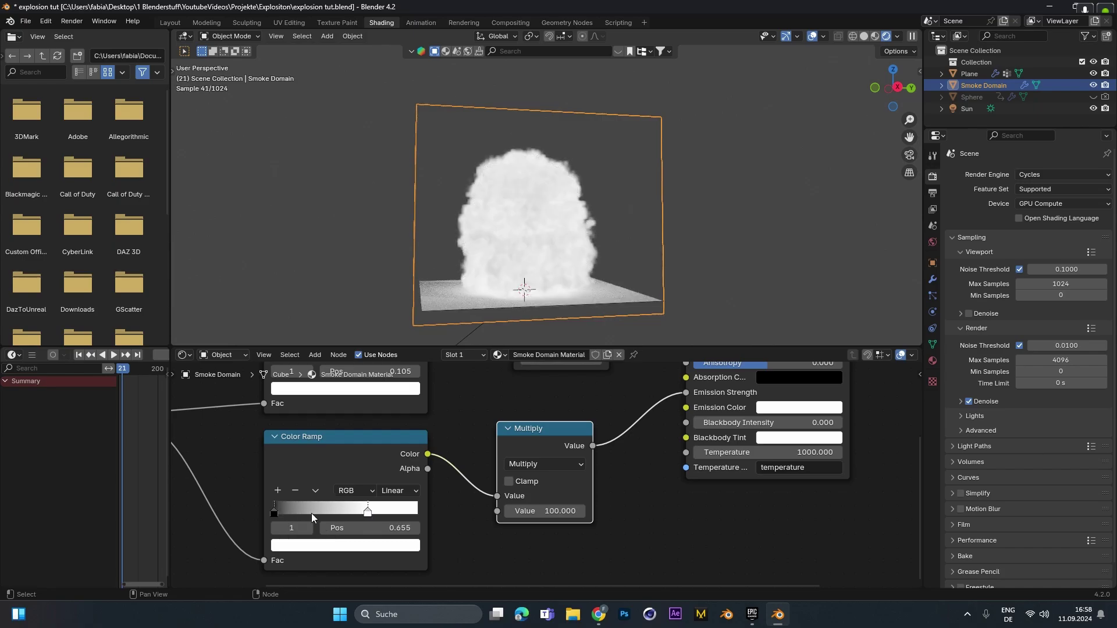
pyautogui.moveTo(274, 512); pyautogui.dragTo(283, 512)
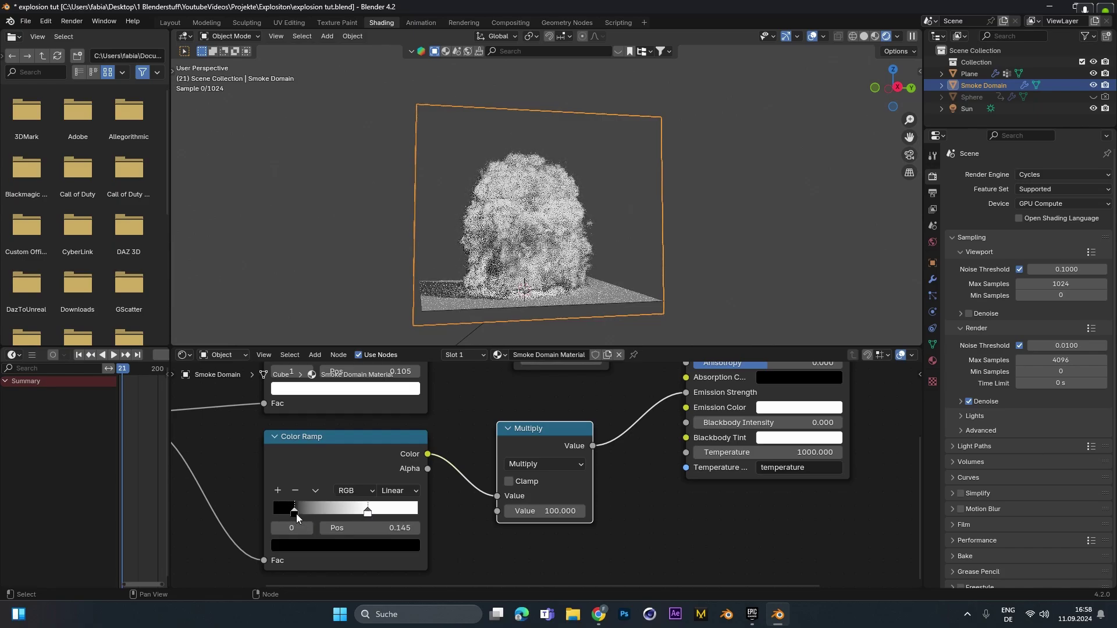
pyautogui.moveTo(296, 515)
pyautogui.mouseDown()
pyautogui.moveTo(379, 514)
pyautogui.moveTo(314, 514)
pyautogui.mouseUp()
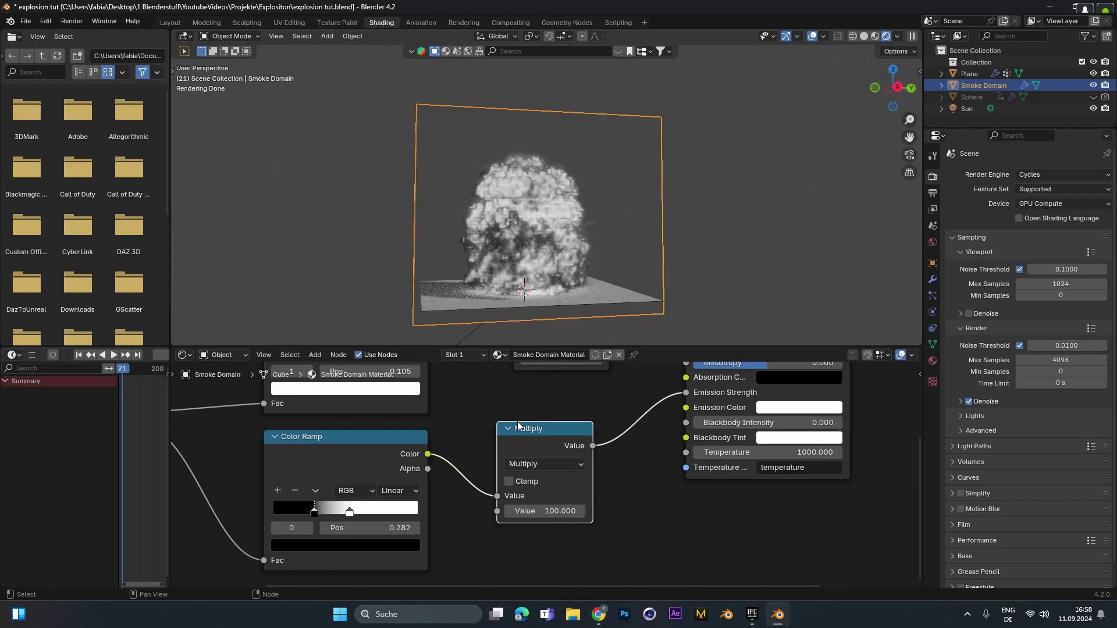
# - Duplicate the flame Color Ramp, linking Flame to its Fac and its Color to Emission Color
pyautogui.scroll(-3, 459, 495)
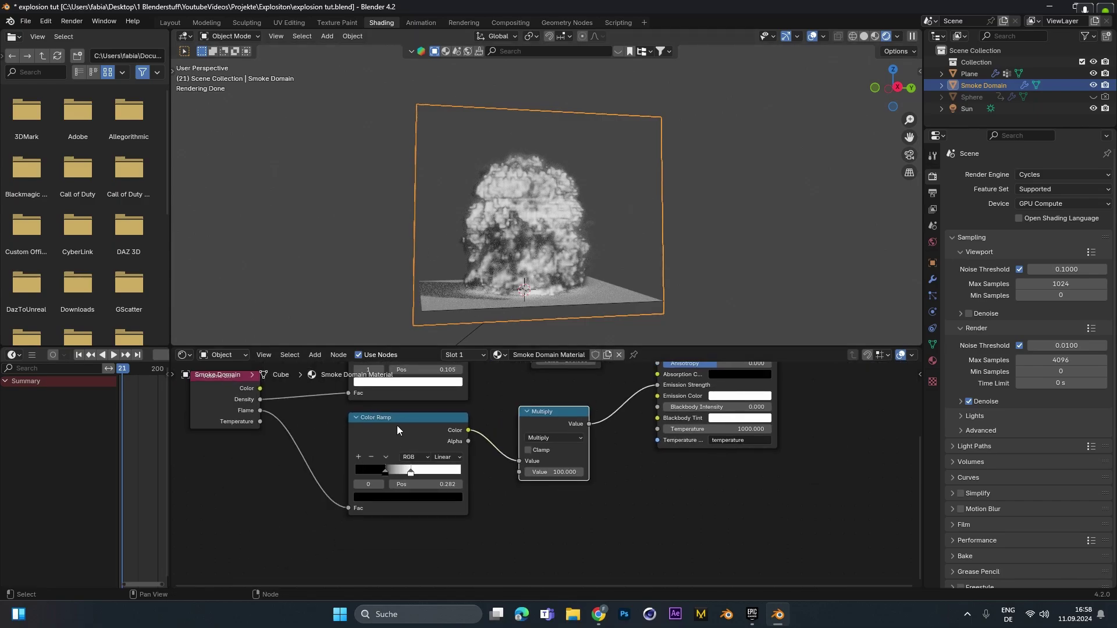
pyautogui.click(397, 427)
pyautogui.hotkey('shift', 'd')
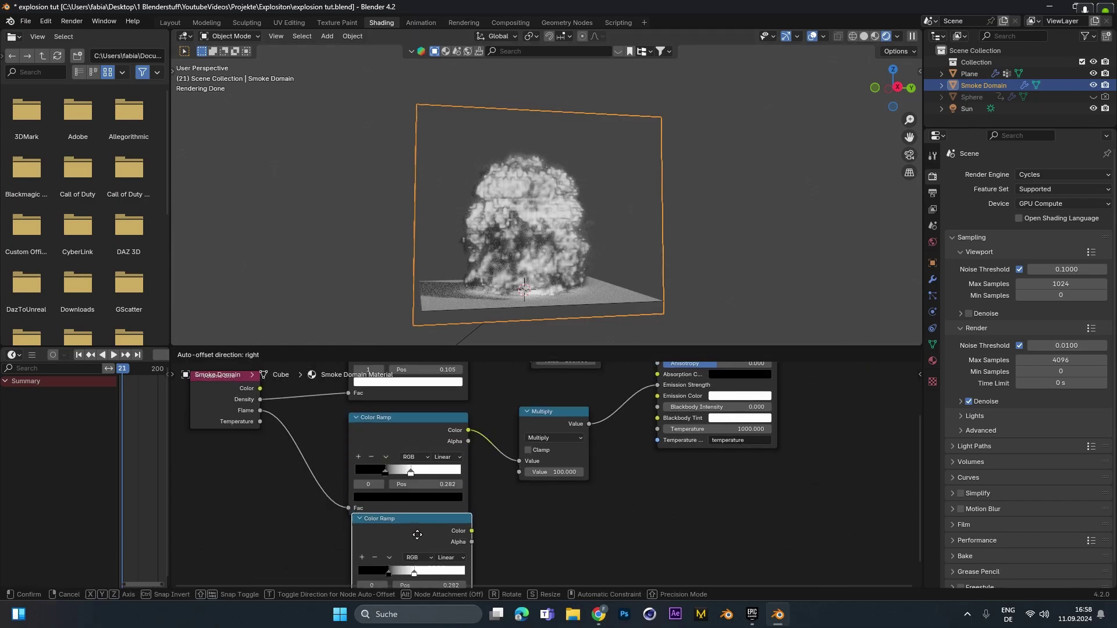
pyautogui.click(410, 547)
pyautogui.scroll(-1, 362, 453)
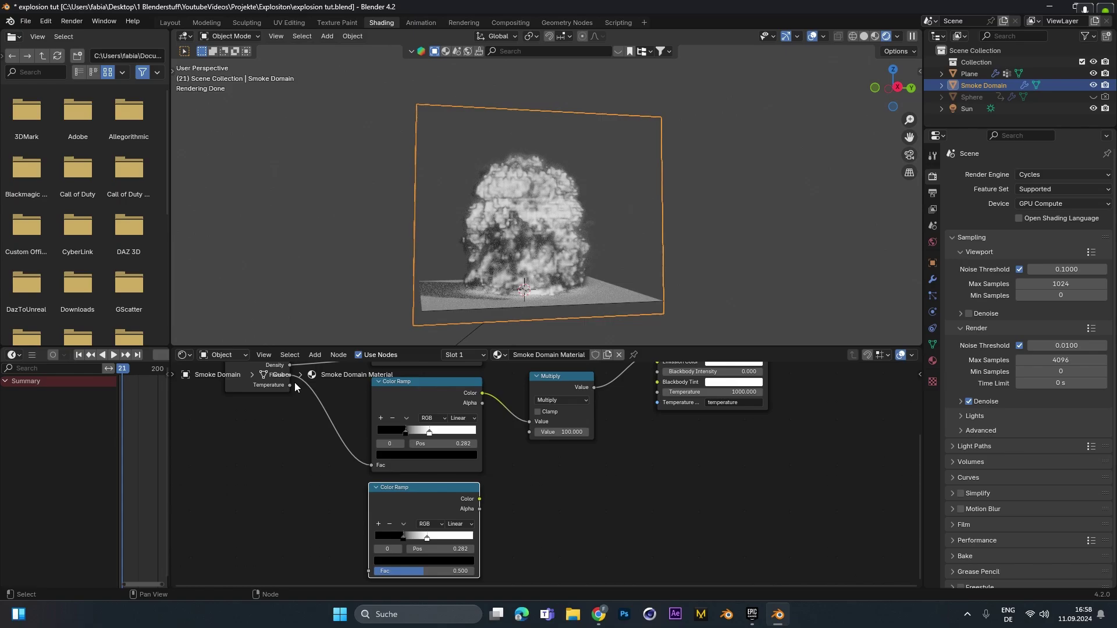
pyautogui.moveTo(290, 375); pyautogui.dragTo(372, 565)
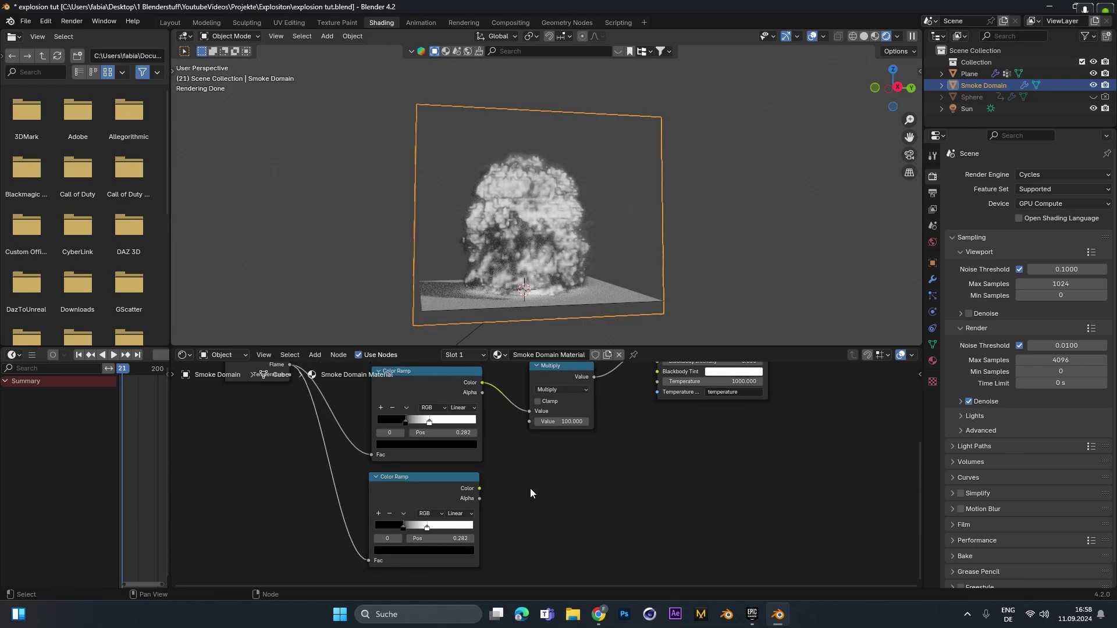
pyautogui.moveTo(529, 493); pyautogui.dragTo(343, 529, button='middle')
pyautogui.moveTo(293, 524); pyautogui.dragTo(472, 387)
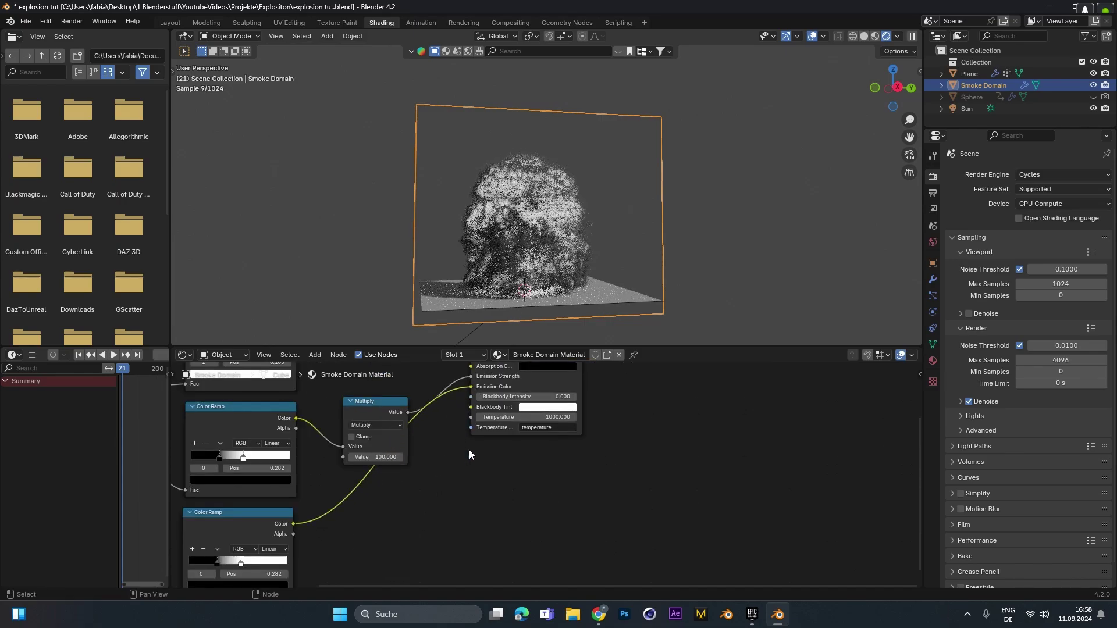
# - Add a middle stop to the new ramp and colour the brightest stop yellow
pyautogui.moveTo(192, 549); pyautogui.dragTo(344, 493, button='middle')
pyautogui.scroll(2, 343, 493)
pyautogui.click(342, 494)
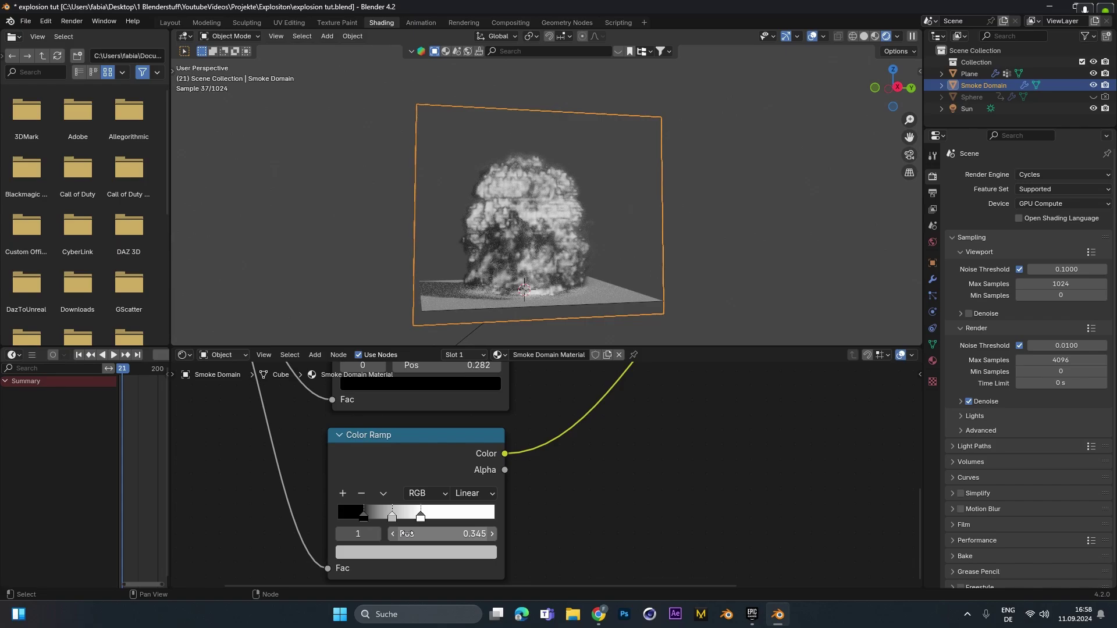
pyautogui.moveTo(407, 534); pyautogui.dragTo(409, 533)
pyautogui.moveTo(408, 471); pyautogui.dragTo(386, 465)
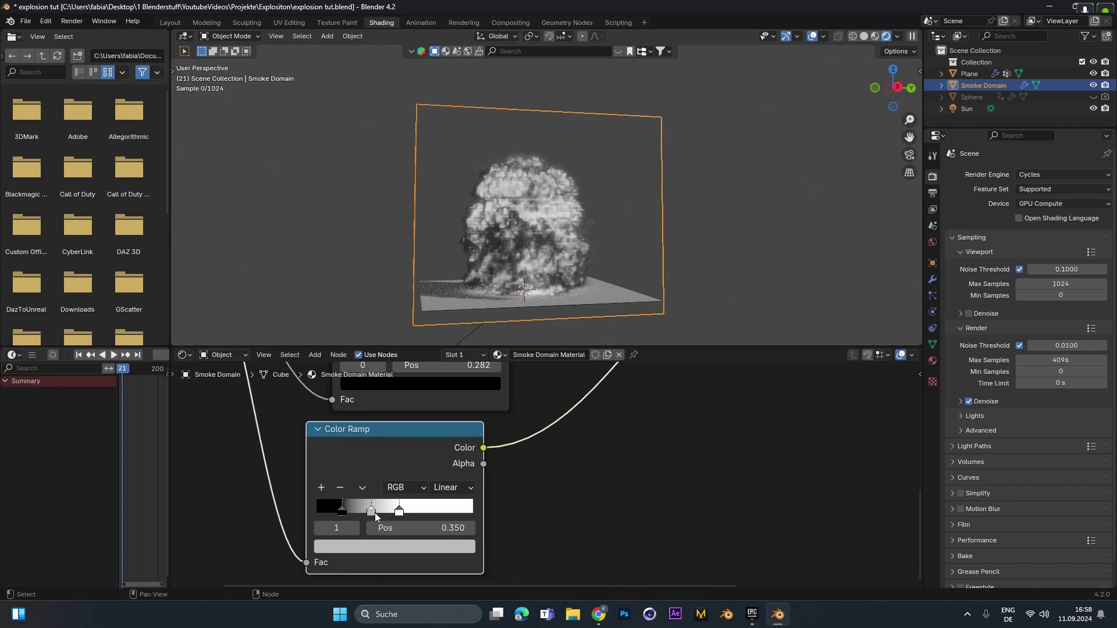
pyautogui.click(462, 544)
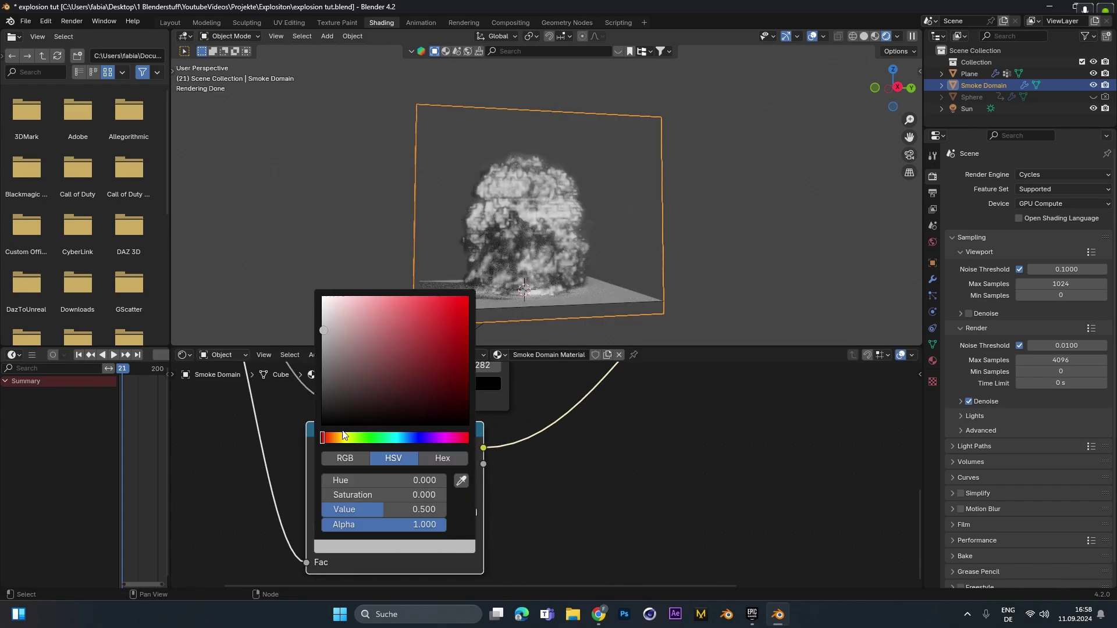
pyautogui.moveTo(344, 435); pyautogui.dragTo(343, 438)
pyautogui.moveTo(420, 334); pyautogui.dragTo(424, 338)
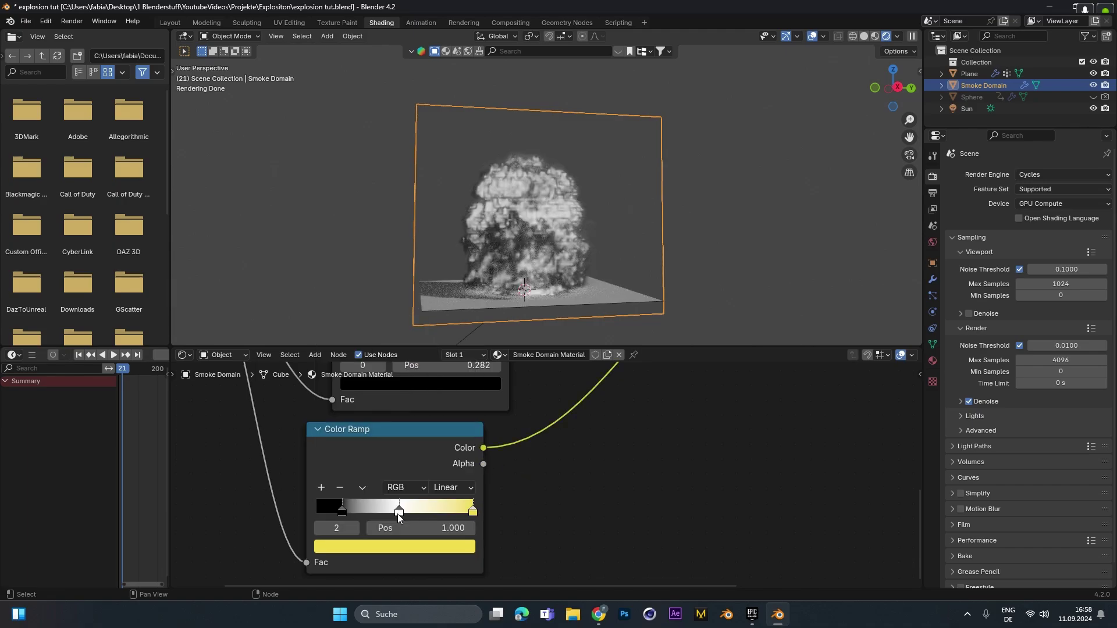
# - Colour the middle stop orange and move it to 0.550, nearer the yellow stop
pyautogui.click(400, 512)
pyautogui.click(396, 546)
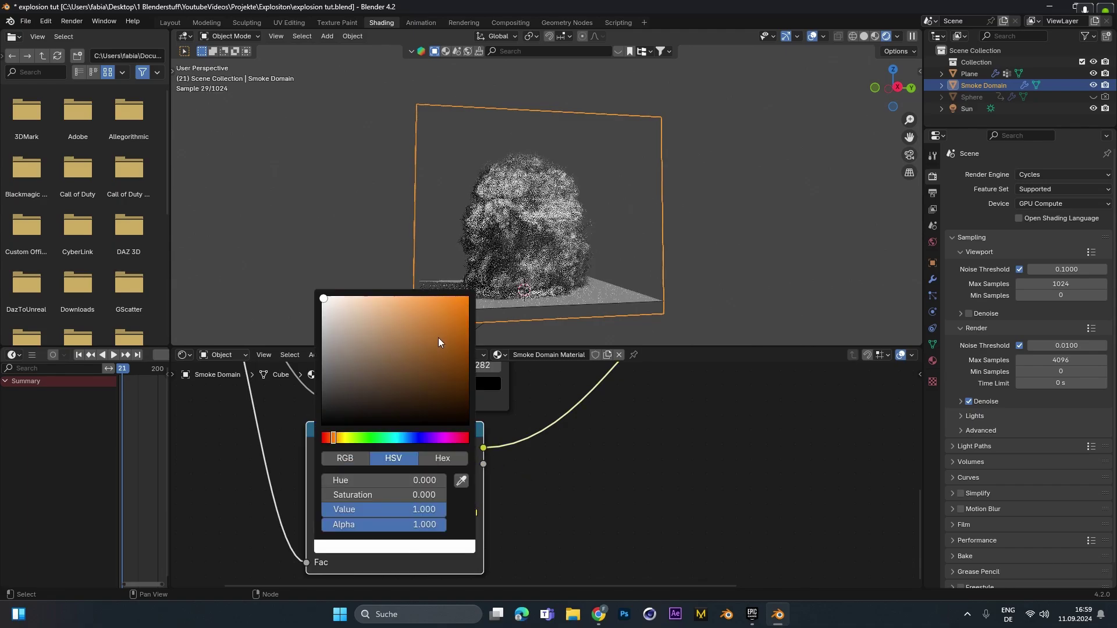
pyautogui.moveTo(438, 338); pyautogui.dragTo(465, 319)
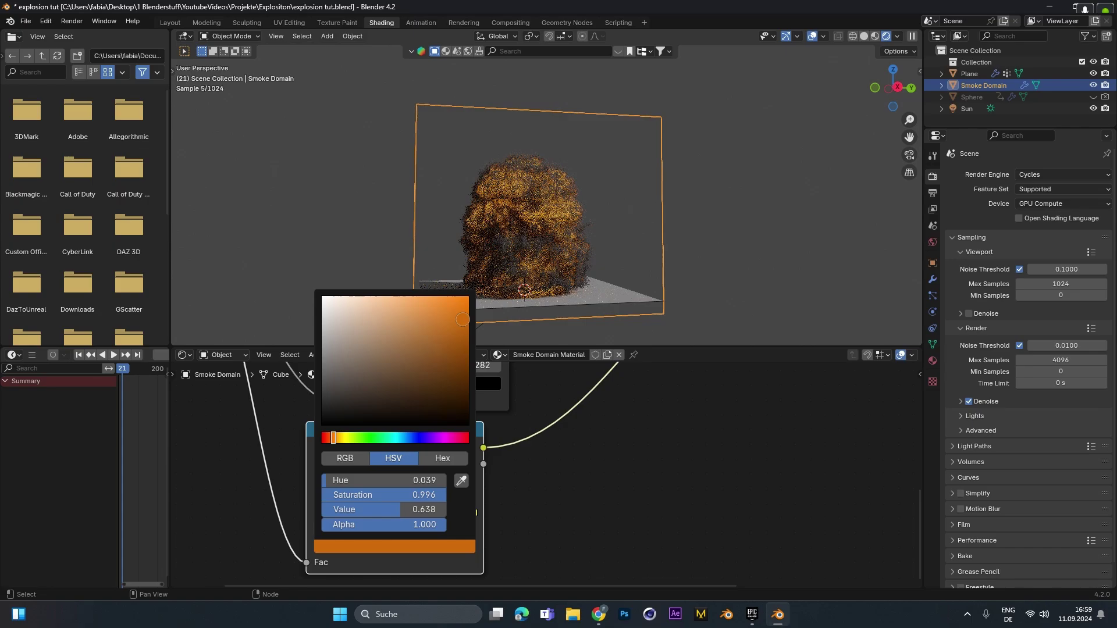
pyautogui.moveTo(469, 511); pyautogui.dragTo(338, 515)
pyautogui.moveTo(582, 384); pyautogui.dragTo(382, 528, button='middle')
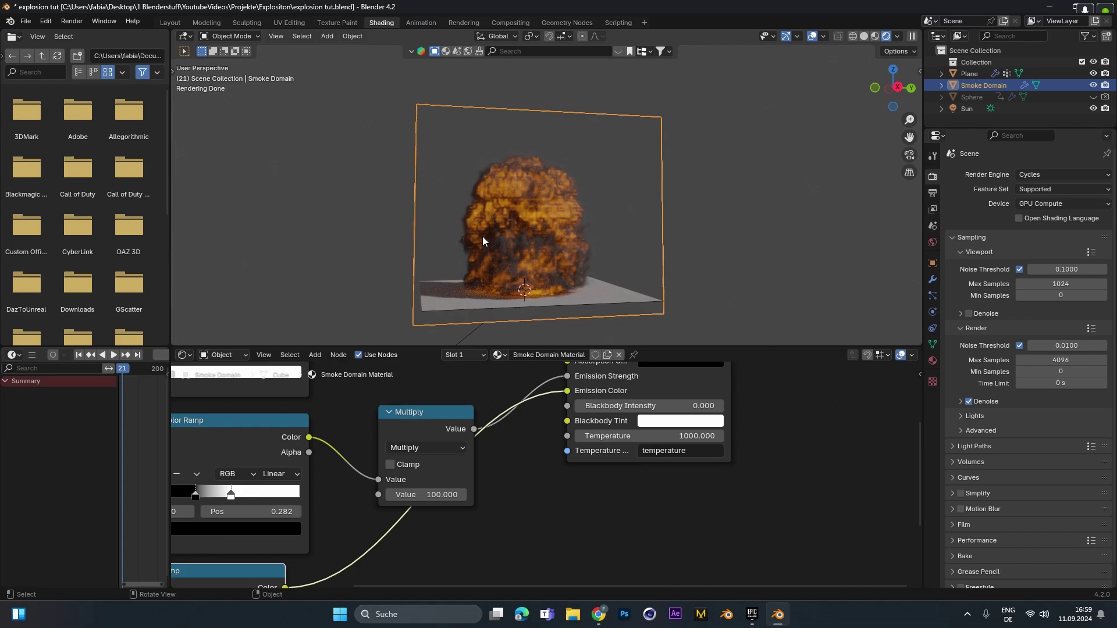
# - Try a Multiply node Value of 200 for the flame emission, then restore it to 100
pyautogui.scroll(-1, 515, 500)
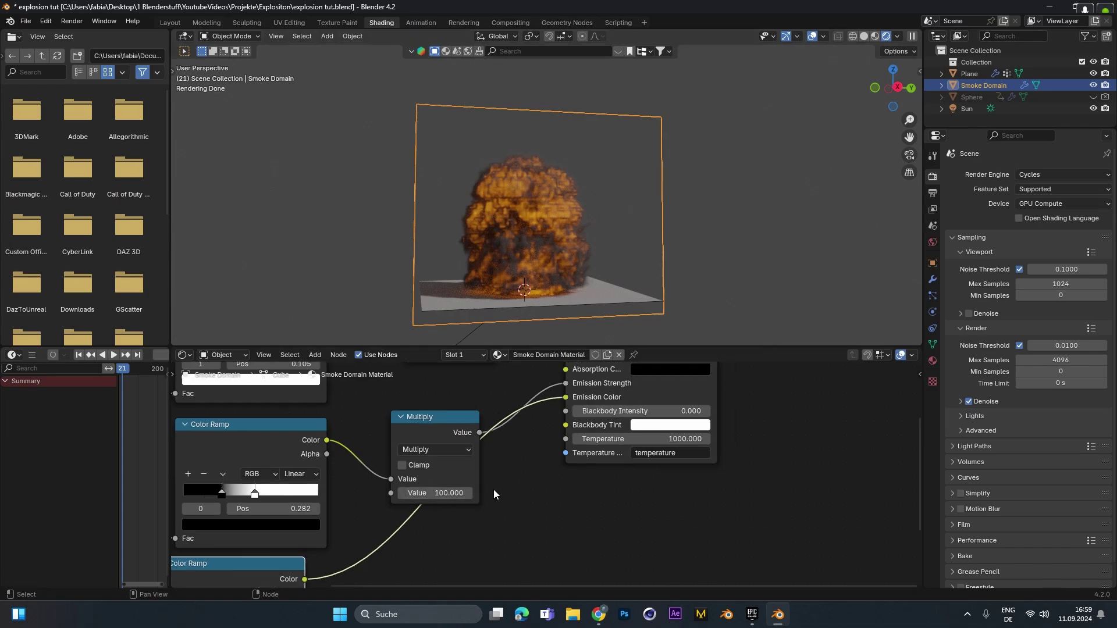
pyautogui.click(444, 496)
pyautogui.write('200')
pyautogui.press('Return')
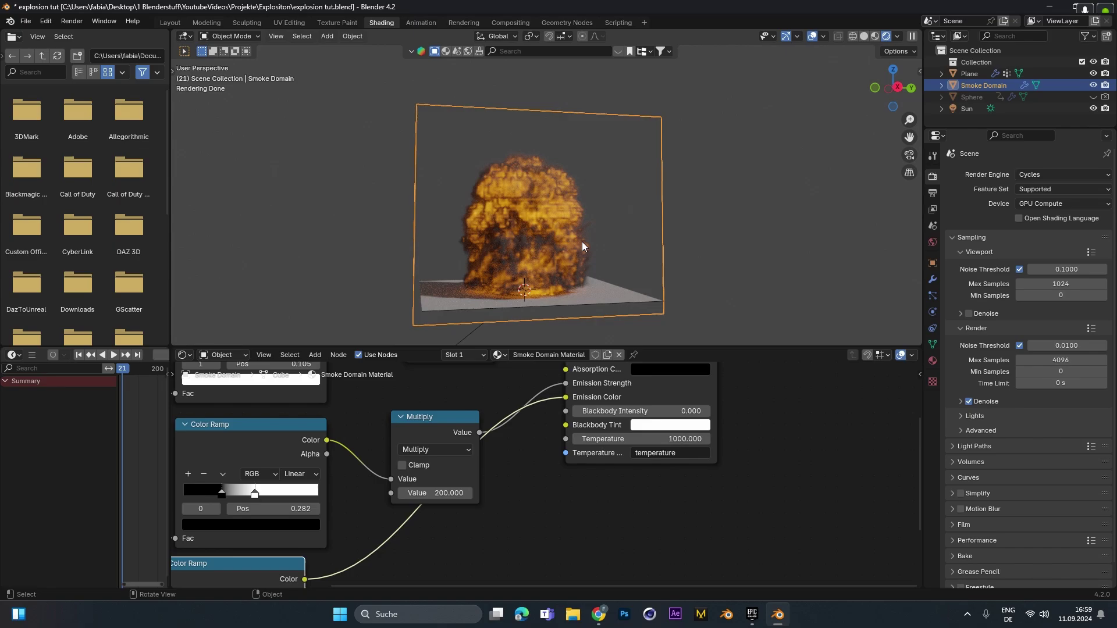
pyautogui.click(440, 493)
pyautogui.write('100')
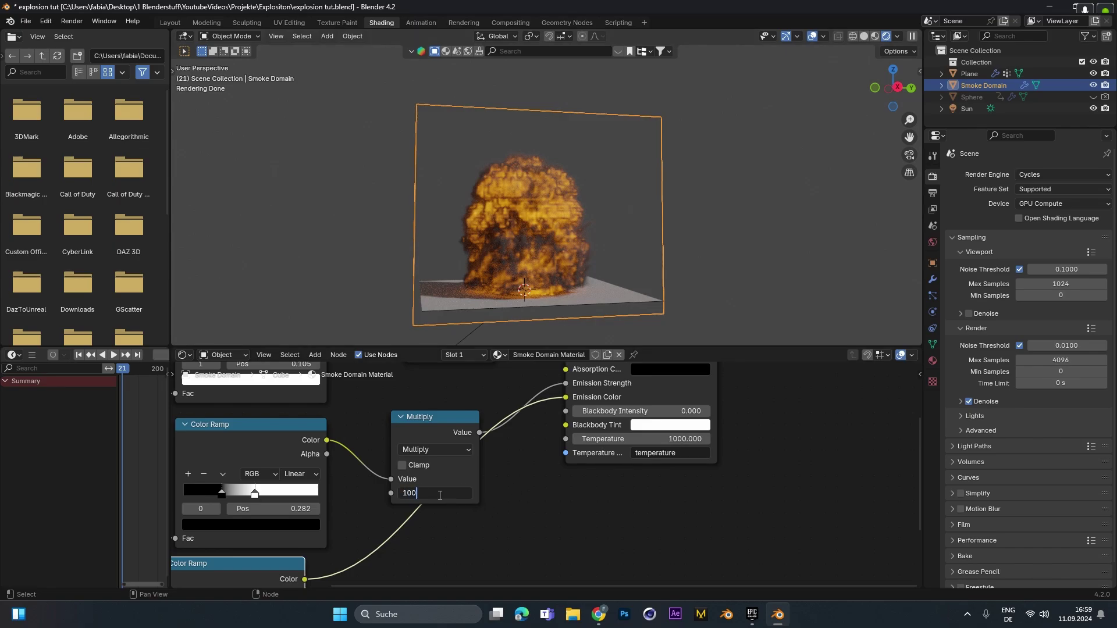
pyautogui.press('Return')
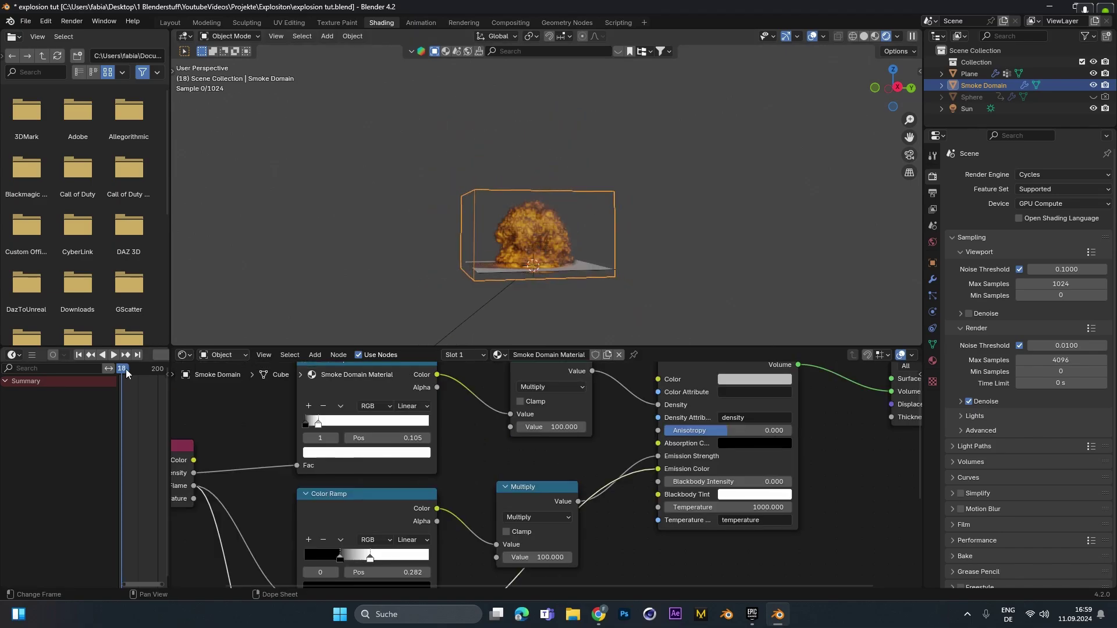
# - Scrub back to frame 14, then step forward to frame 29 to review the rising smoke
pyautogui.moveTo(125, 369); pyautogui.dragTo(124, 369)
pyautogui.scroll(3, 530, 243)
pyautogui.press('Right')
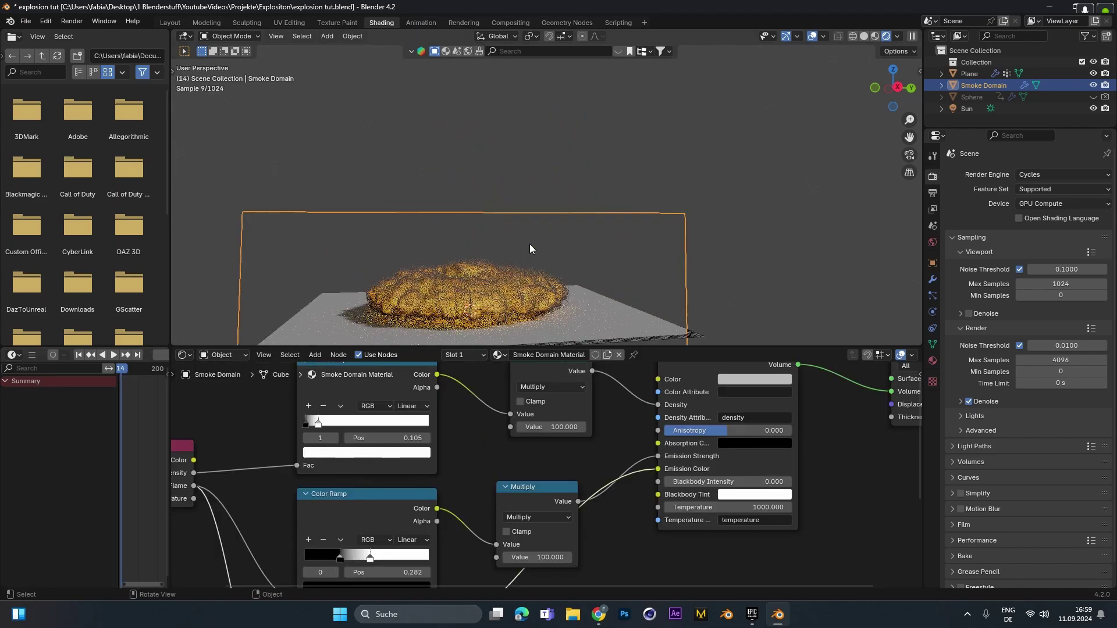
pyautogui.press('Right')
pyautogui.press('Right')
pyautogui.press('Right')
pyautogui.press('Right')
pyautogui.press('Right')
pyautogui.press('Right')
pyautogui.press('Right')
pyautogui.press('Right')
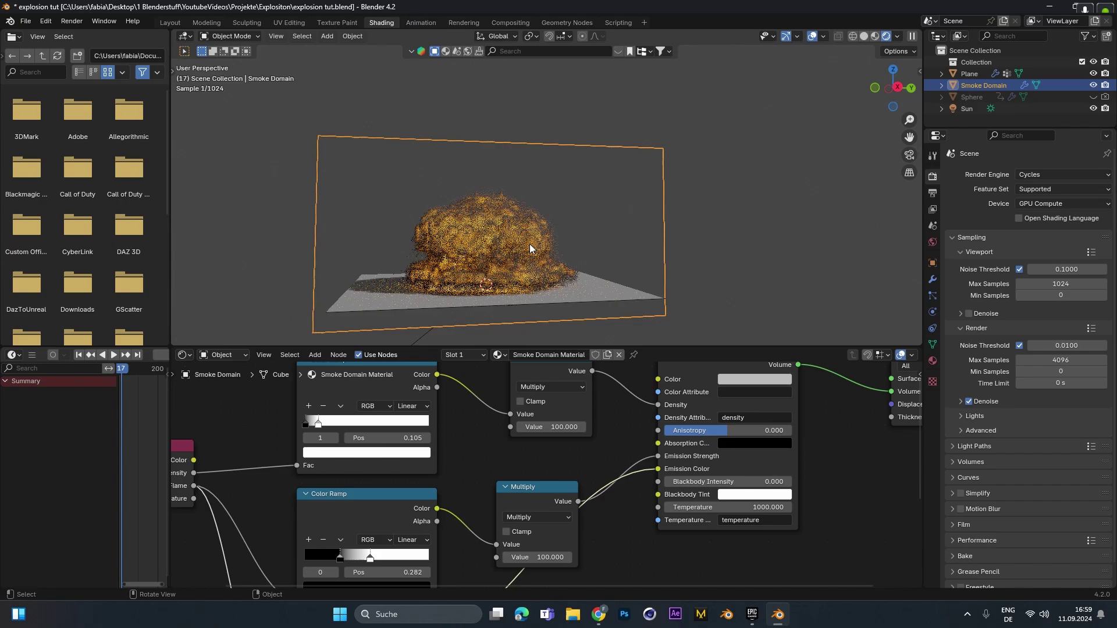
pyautogui.press('Right')
pyautogui.press('Right')
pyautogui.press('Right')
pyautogui.press('Right')
pyautogui.press('Right')
pyautogui.press('Right')
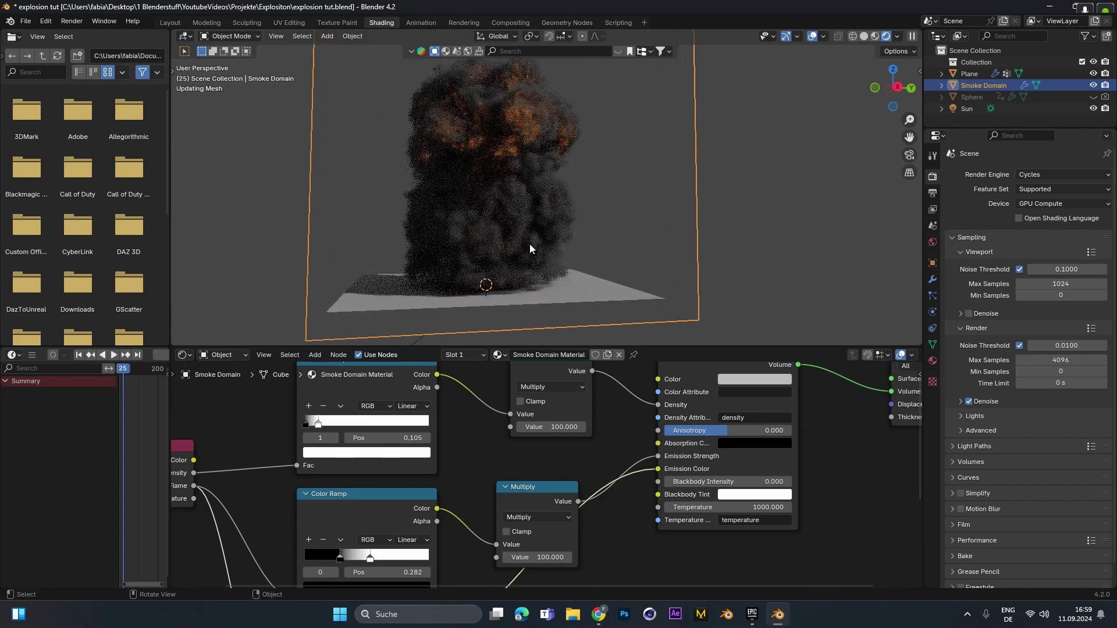
pyautogui.scroll(-3, 524, 242)
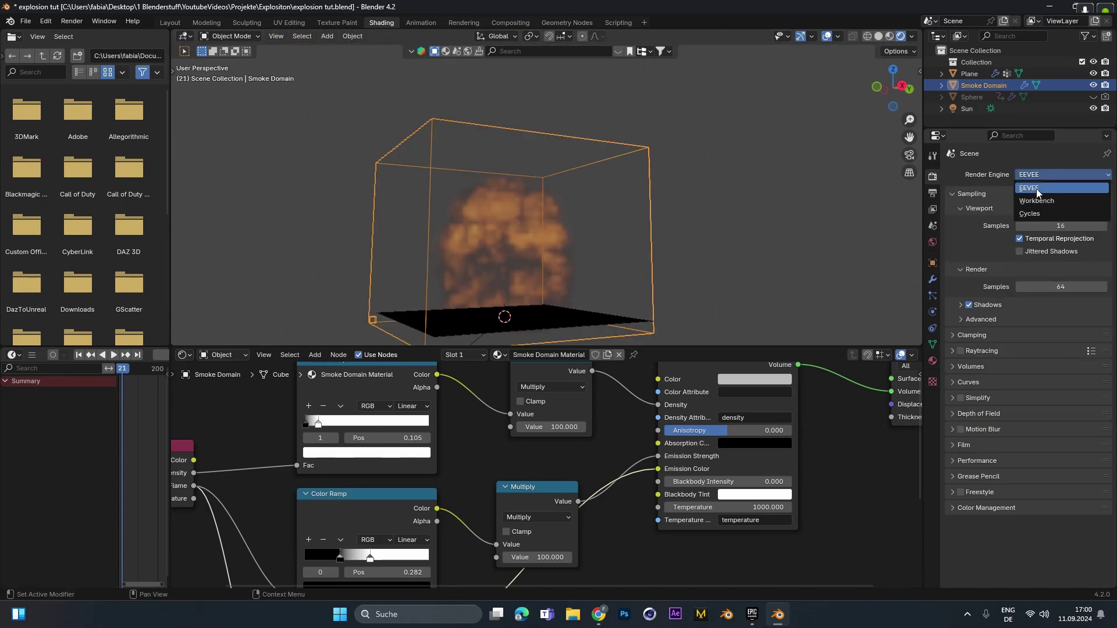
# - Set EEVEE volume resolution to 1:2, volume steps to 128 and max depth to 16
pyautogui.click(1038, 192)
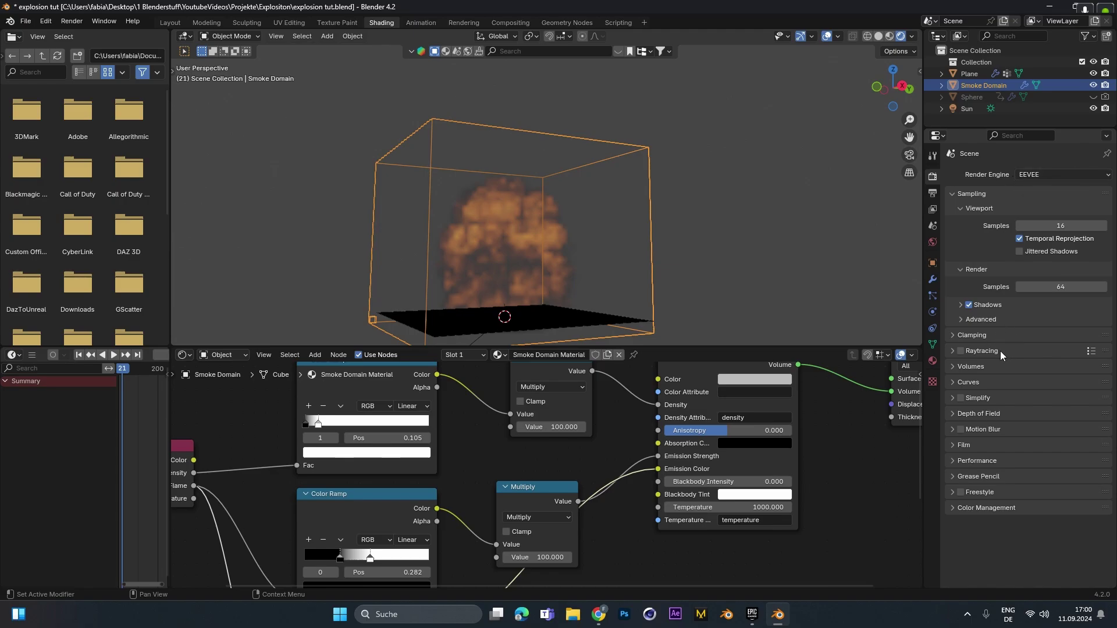
pyautogui.click(961, 366)
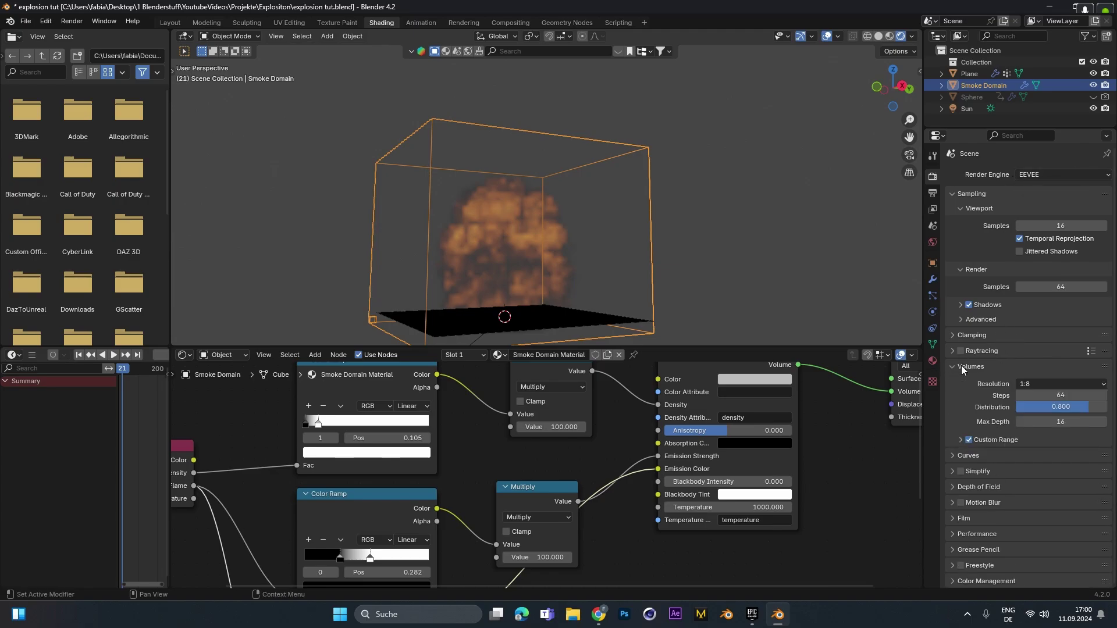
pyautogui.click(1035, 382)
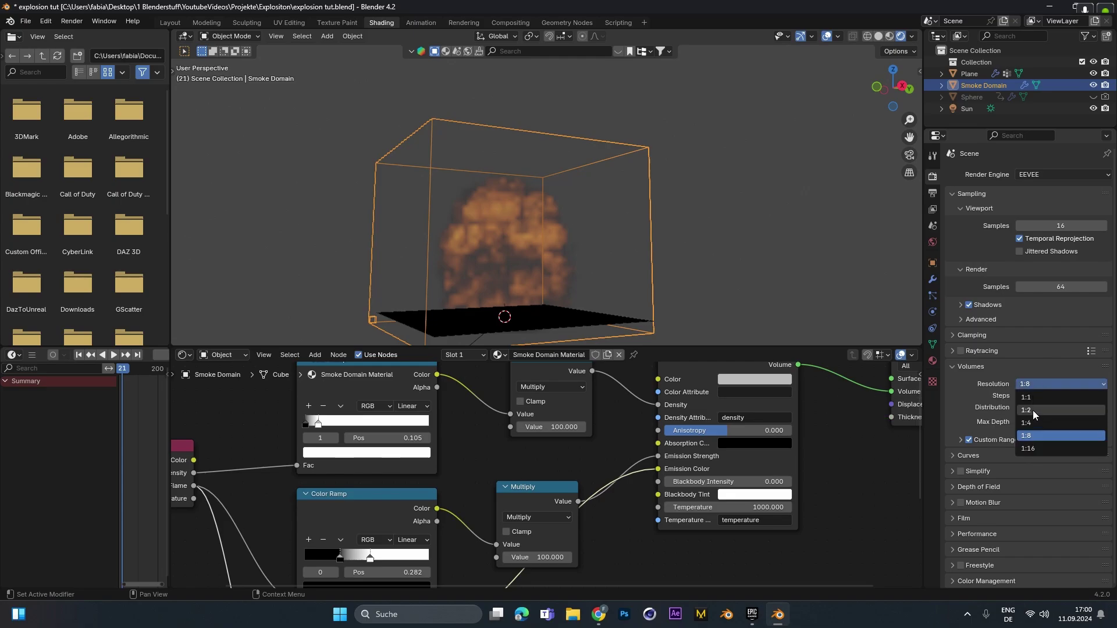
pyautogui.click(1033, 410)
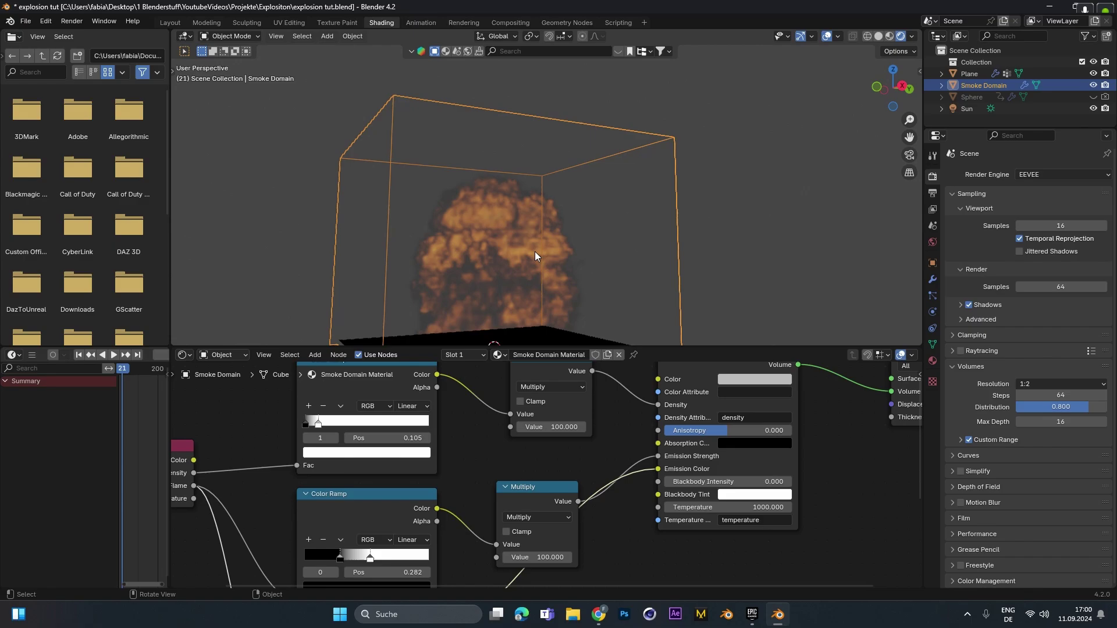
pyautogui.scroll(1, 526, 217)
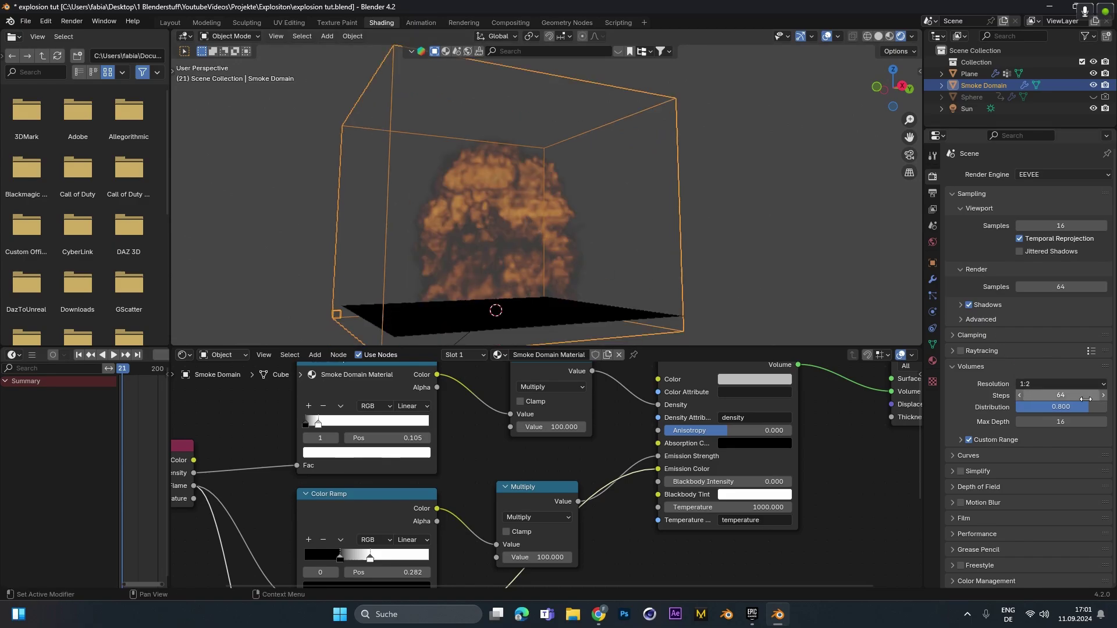
pyautogui.click(1061, 395)
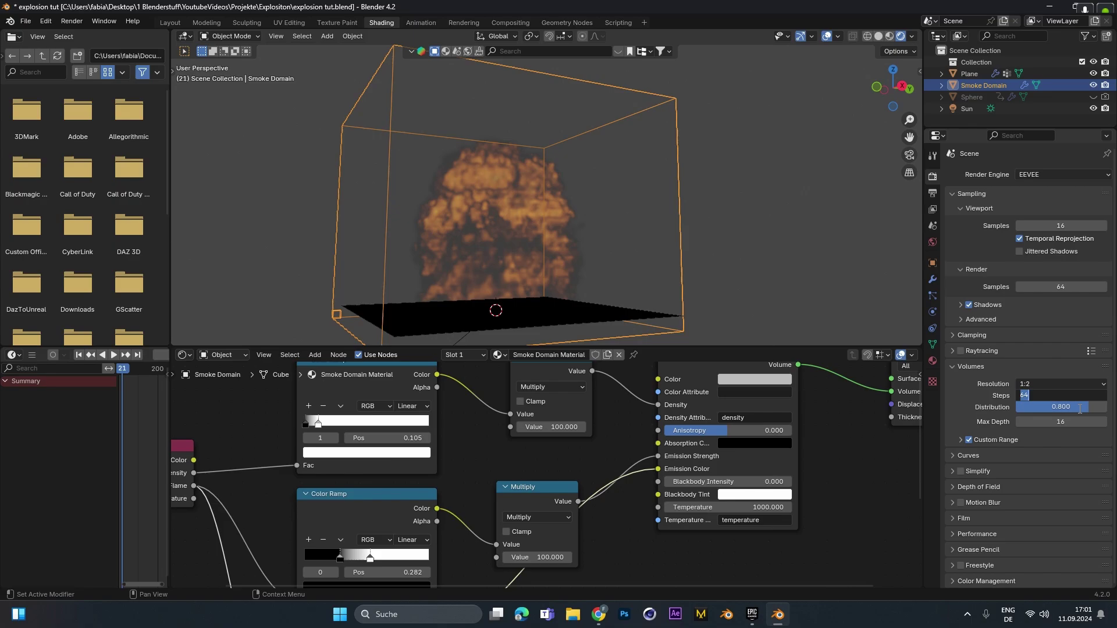
pyautogui.write('128')
pyautogui.press('Return')
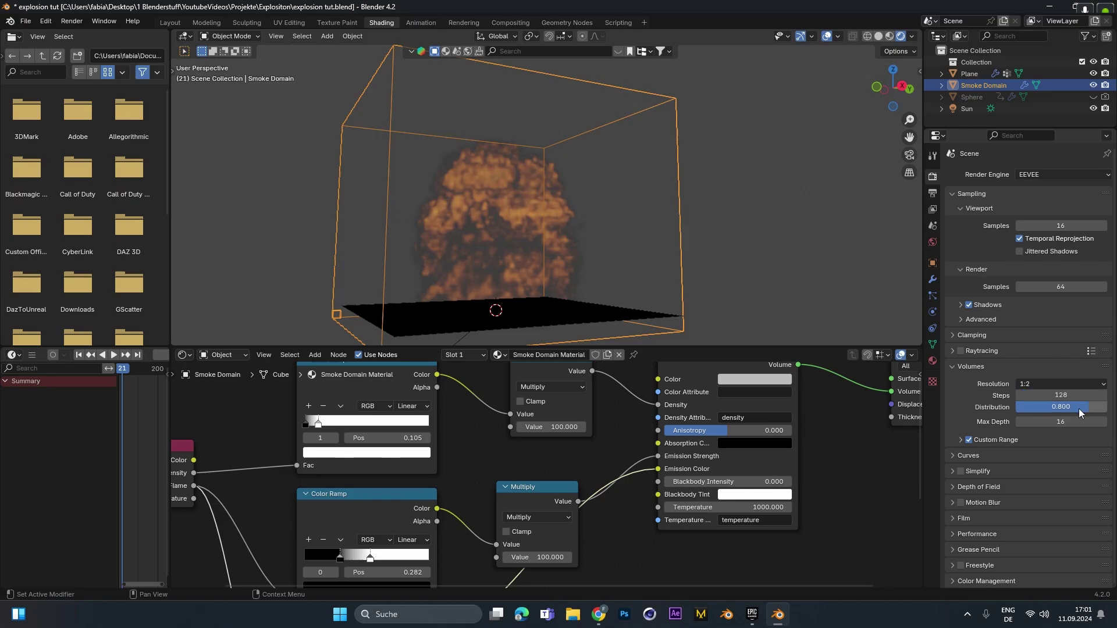
pyautogui.click(1053, 423)
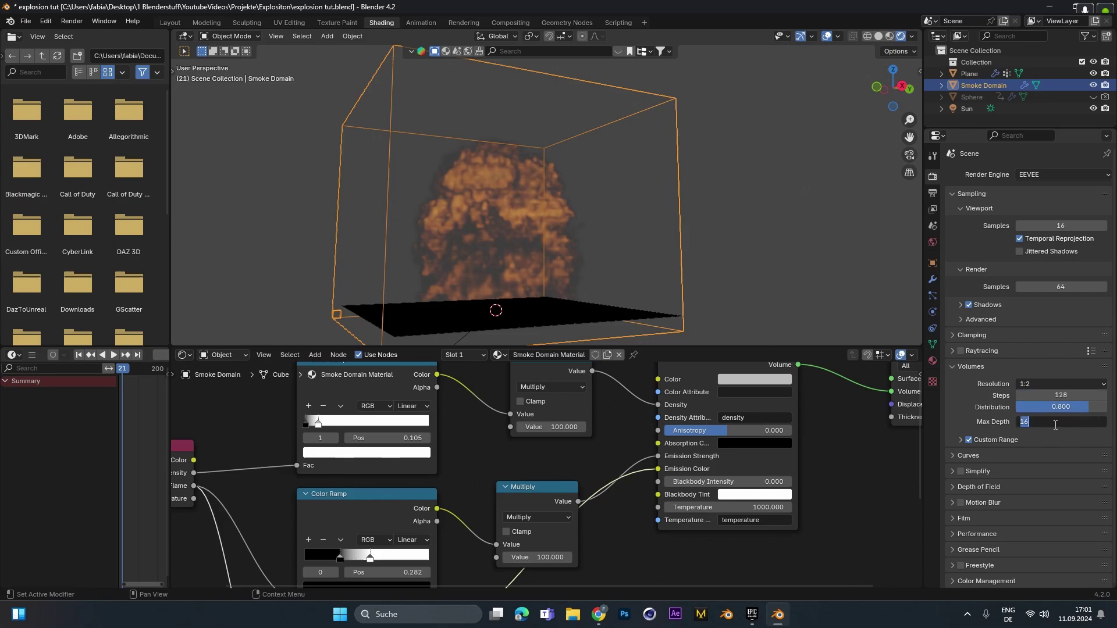
pyautogui.write('16')
pyautogui.press('Return')
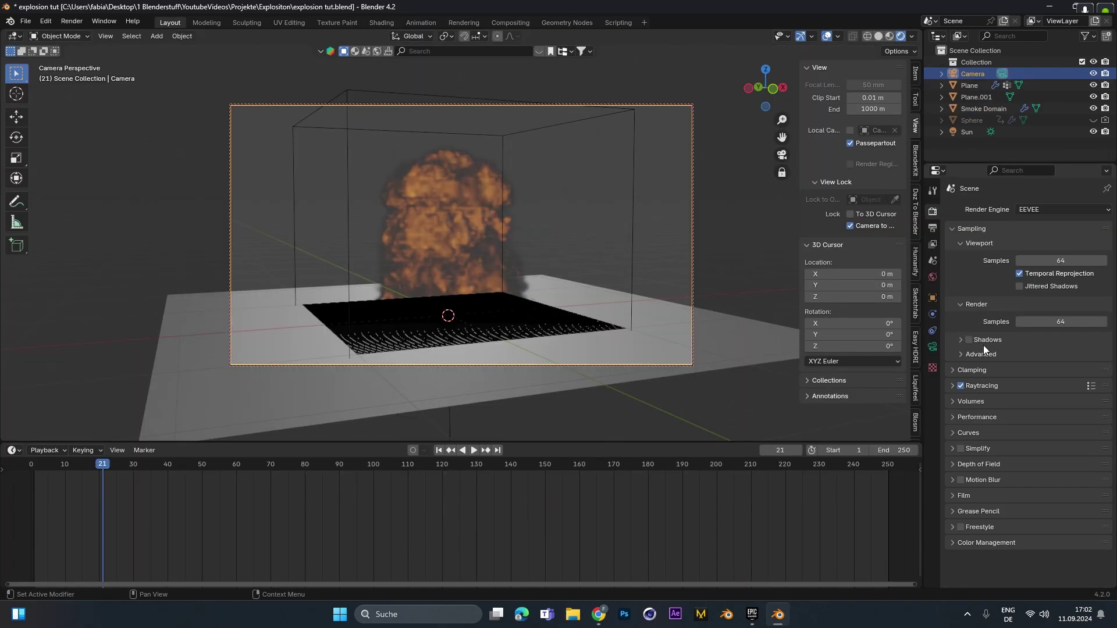
# - Enable render shadows and volume shadows with 32 shadow steps
pyautogui.click(969, 340)
pyautogui.click(962, 340)
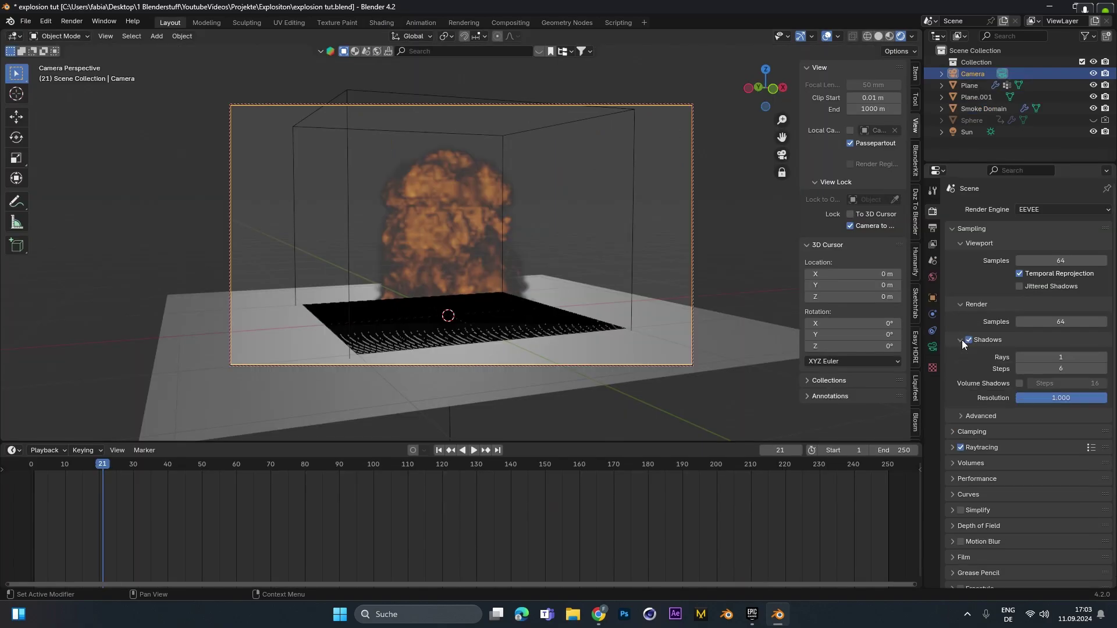
pyautogui.click(1019, 385)
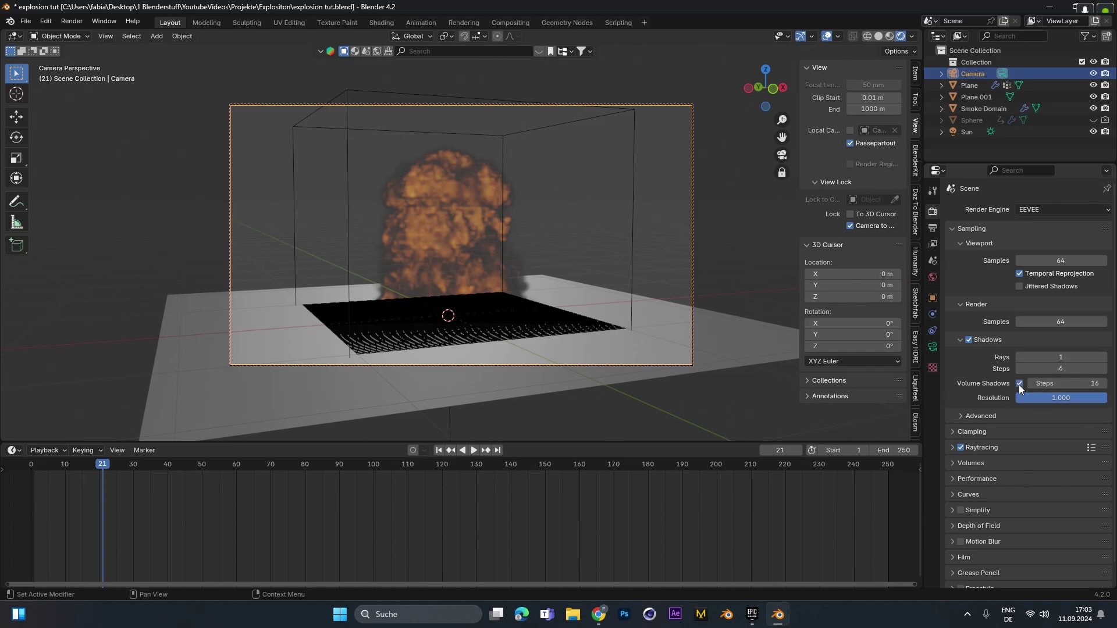
pyautogui.click(1058, 385)
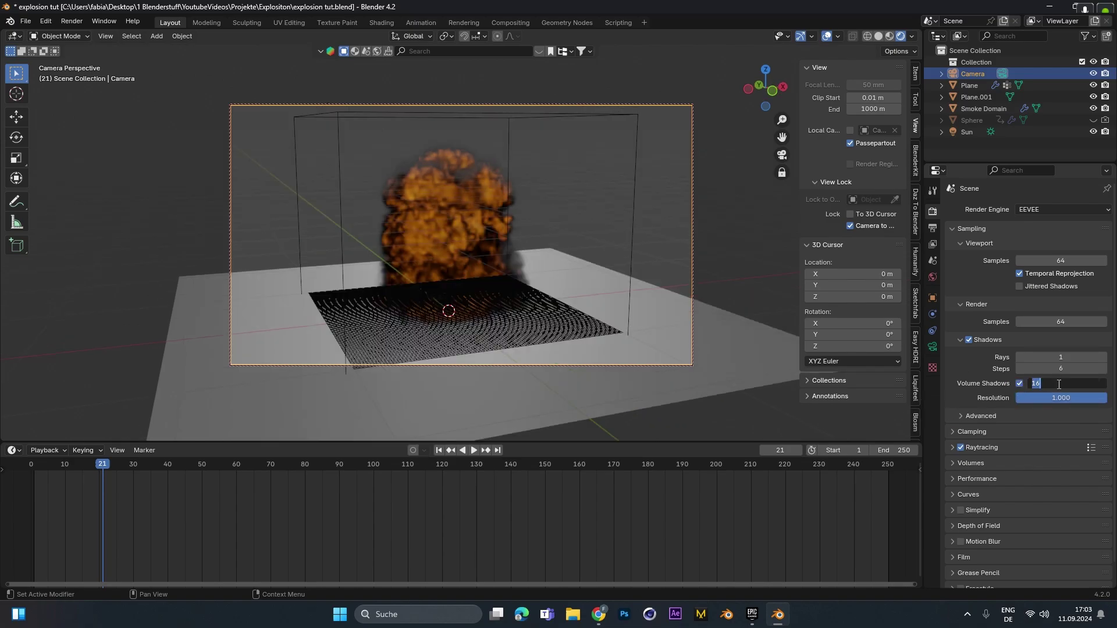
pyautogui.write('32')
pyautogui.press('Return')
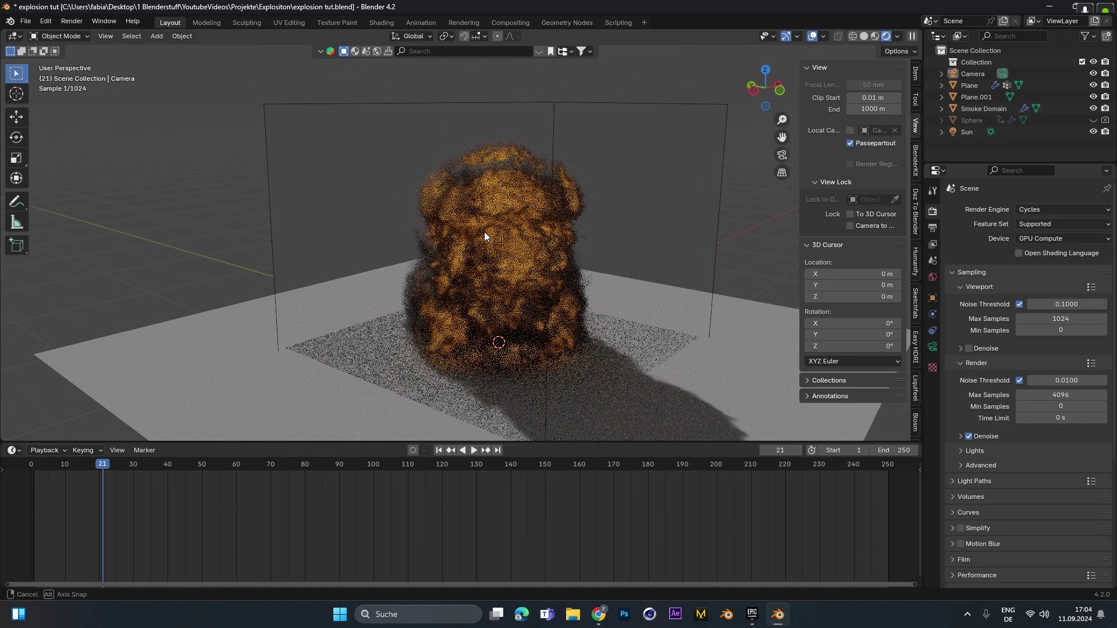
# - Go to frame 17 and switch the render engine to Cycles
pyautogui.click(124, 469)
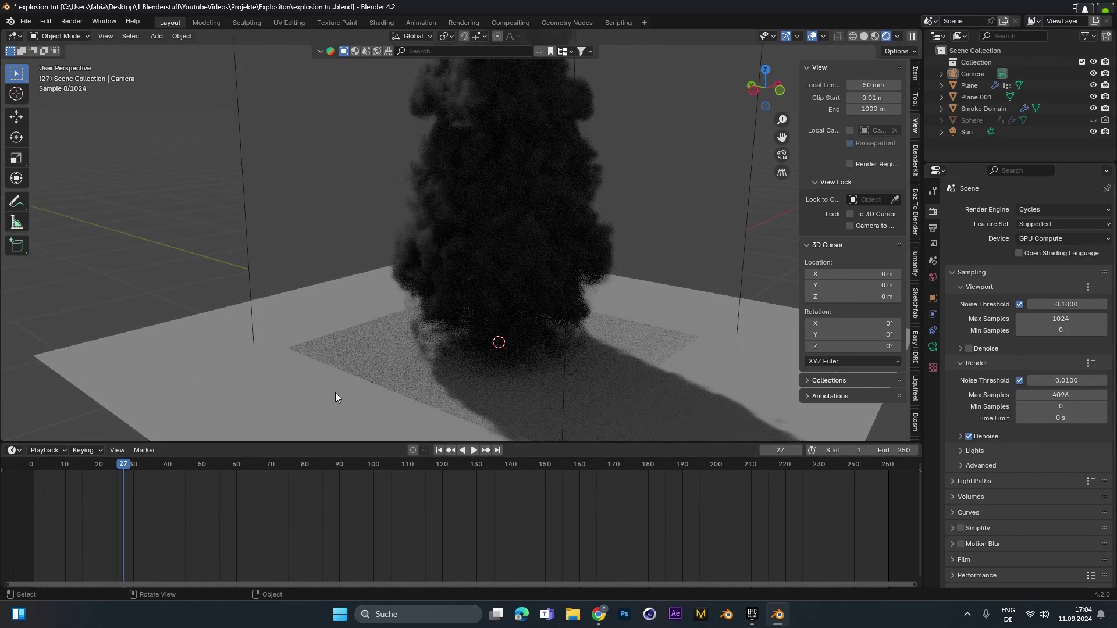
pyautogui.scroll(-2, 424, 323)
pyautogui.click(1043, 209)
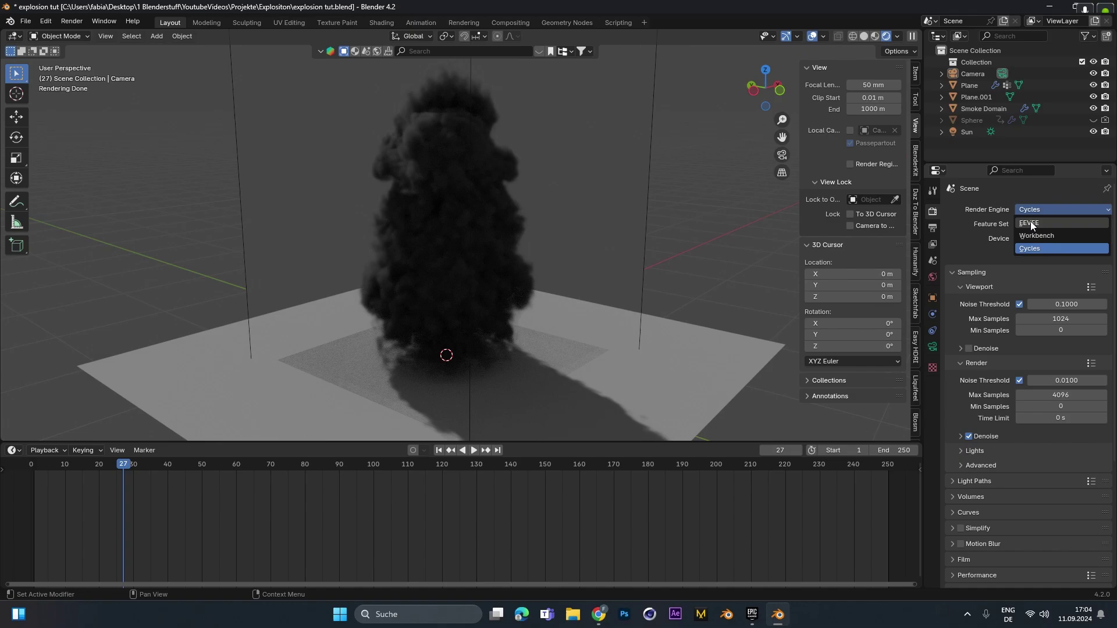
pyautogui.click(1032, 225)
pyautogui.moveTo(466, 217); pyautogui.dragTo(675, 197, button='middle')
pyautogui.scroll(5, 417, 200)
# - Save the file, render a still of the current frame, and close the render window
pyautogui.hotkey('ctrl', 's')
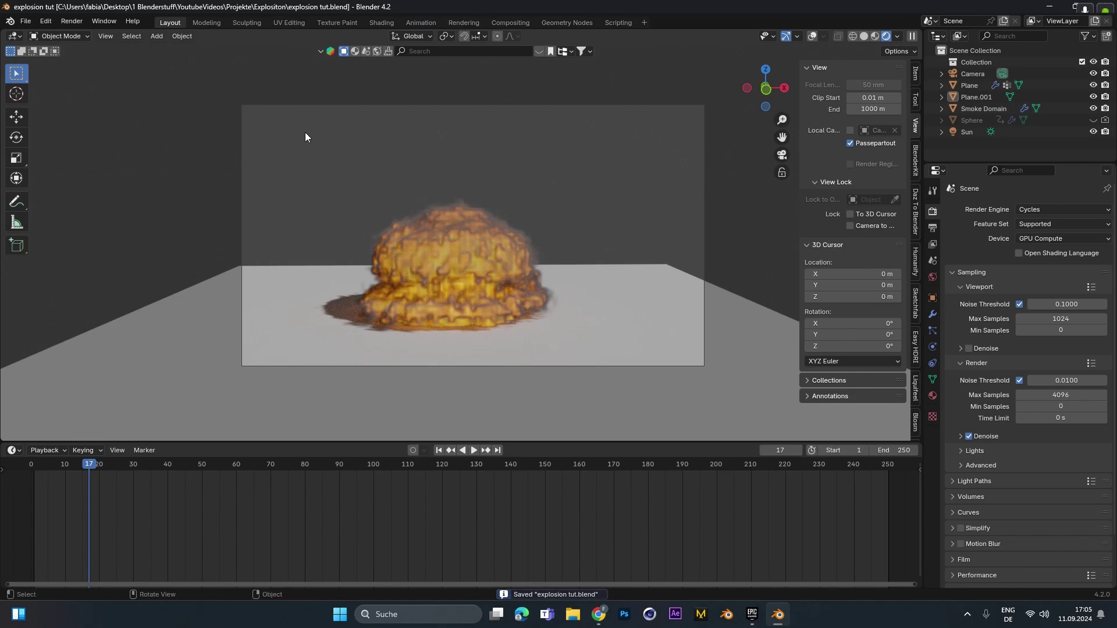
pyautogui.click(70, 21)
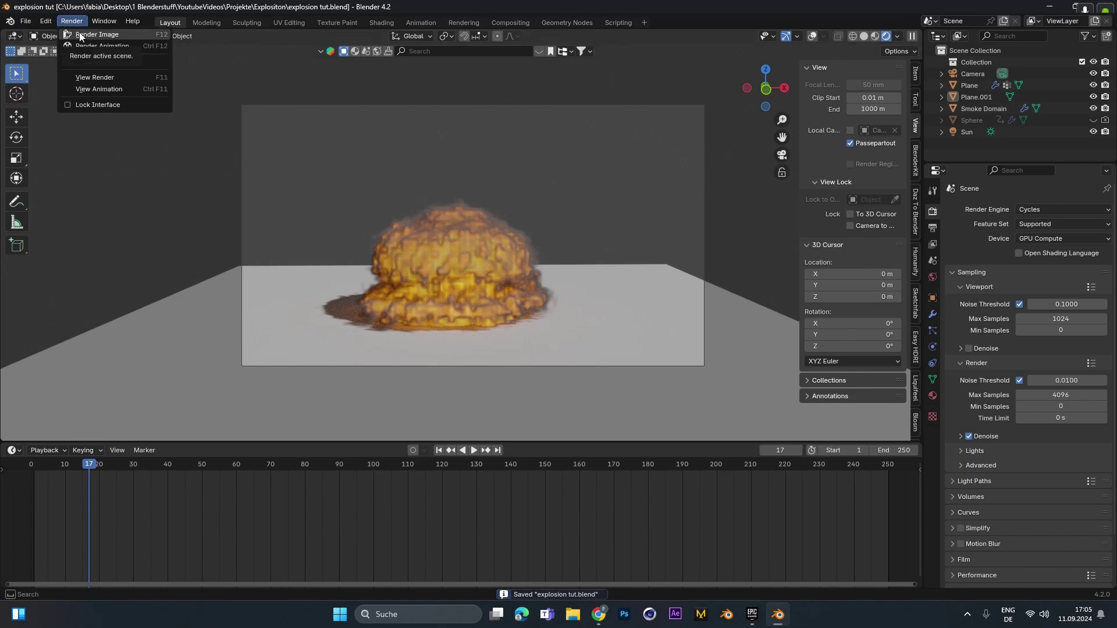
pyautogui.click(80, 34)
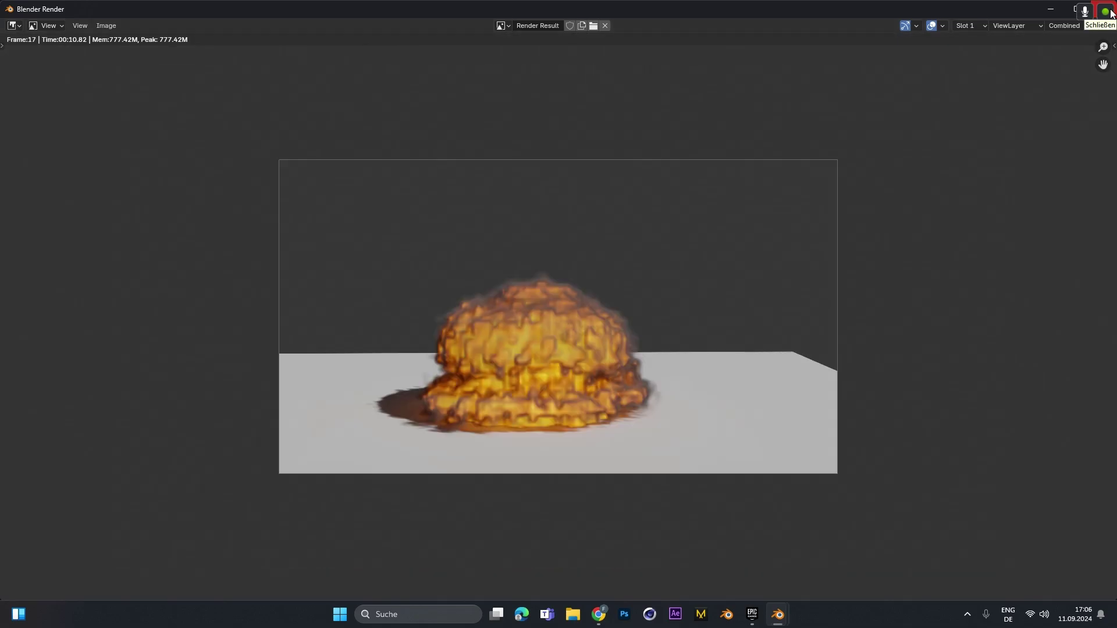
pyautogui.click(1103, 9)
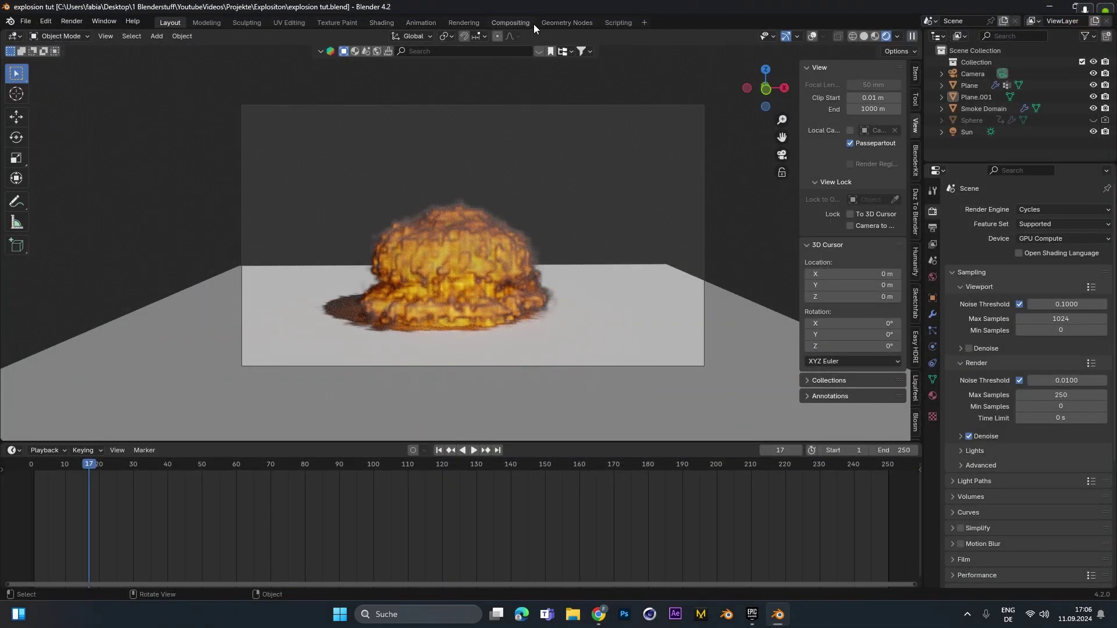
# - Enable compositing nodes and add a Viewer node fed by the Render Layers image
pyautogui.click(518, 22)
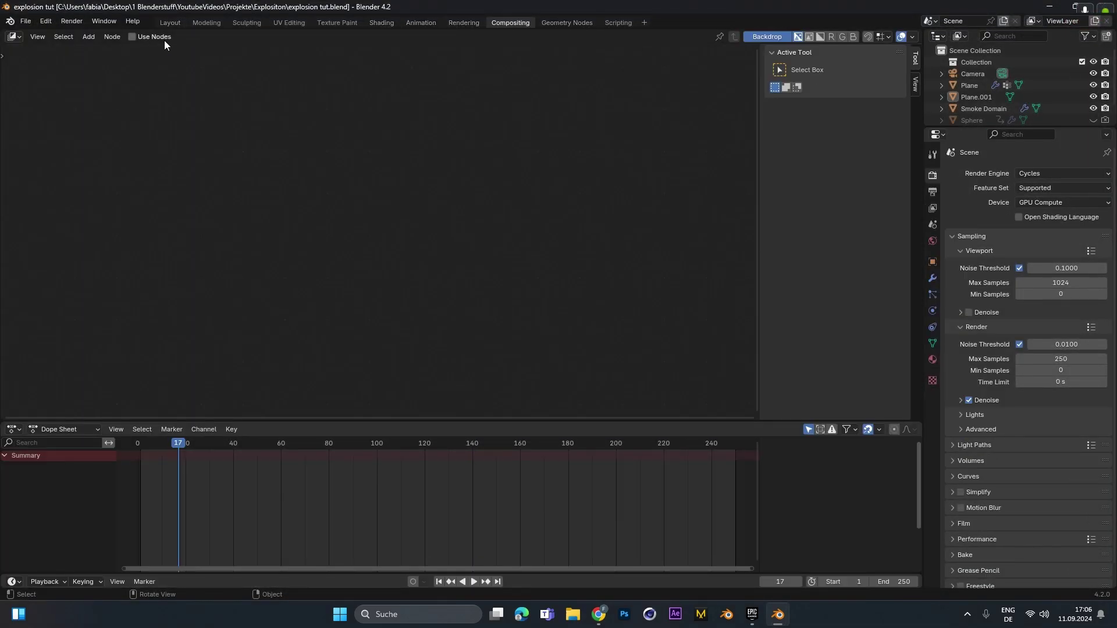
pyautogui.click(130, 35)
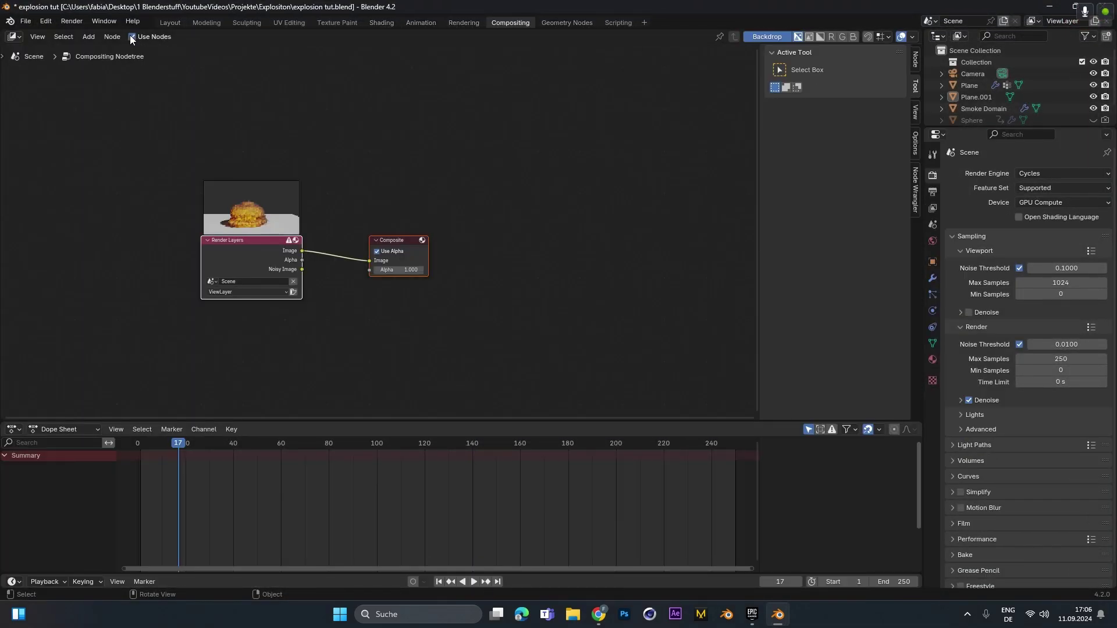
pyautogui.hotkey('shift', 'a')
pyautogui.click(523, 197)
pyautogui.write('vie')
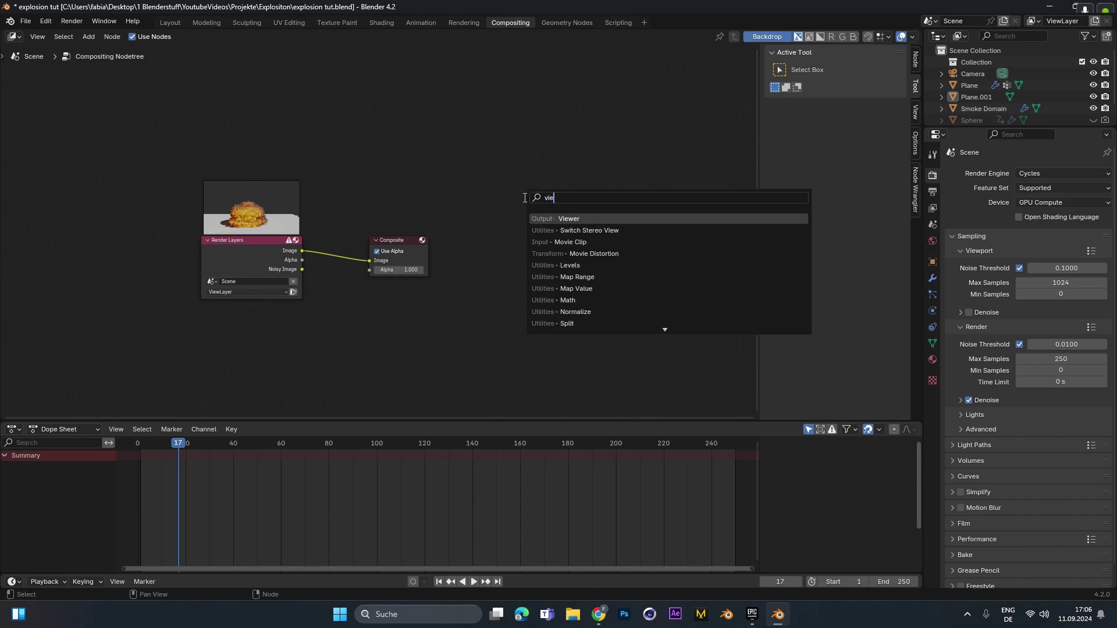
pyautogui.click(554, 219)
pyautogui.click(402, 294)
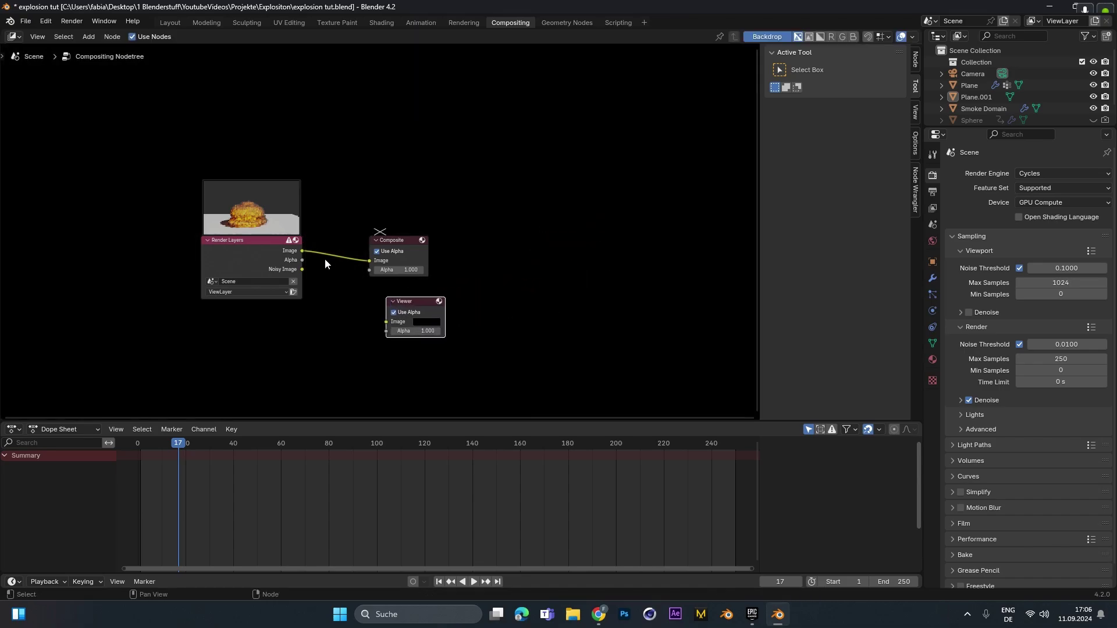
pyautogui.moveTo(302, 251); pyautogui.dragTo(392, 301)
# - Fit the backdrop to the editor and move all nodes up and right above the explosion
pyautogui.click(41, 37)
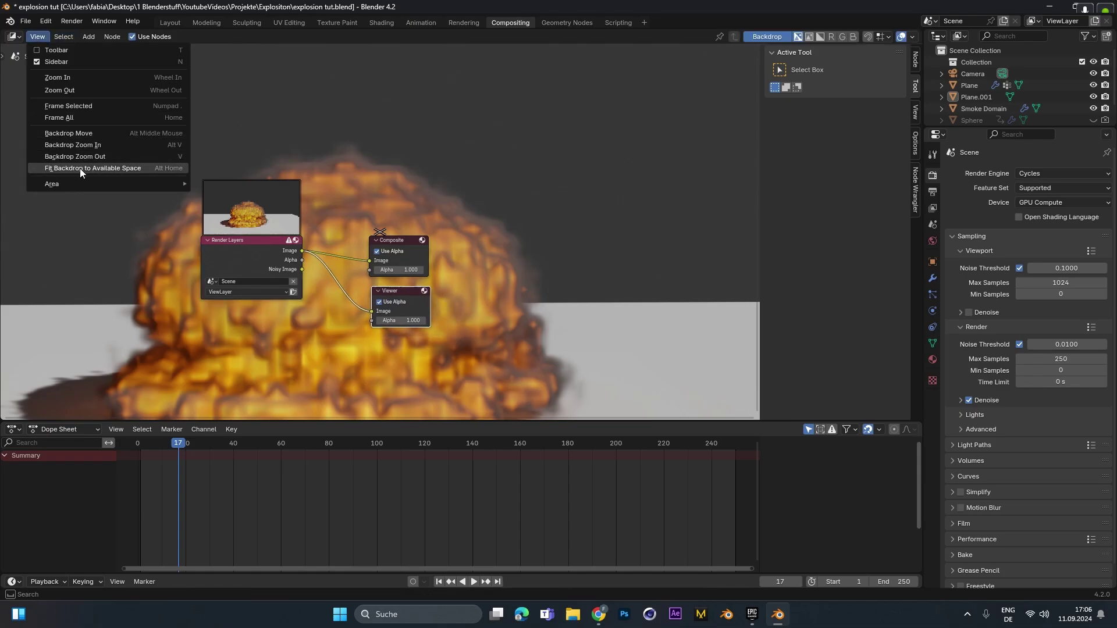
pyautogui.click(97, 169)
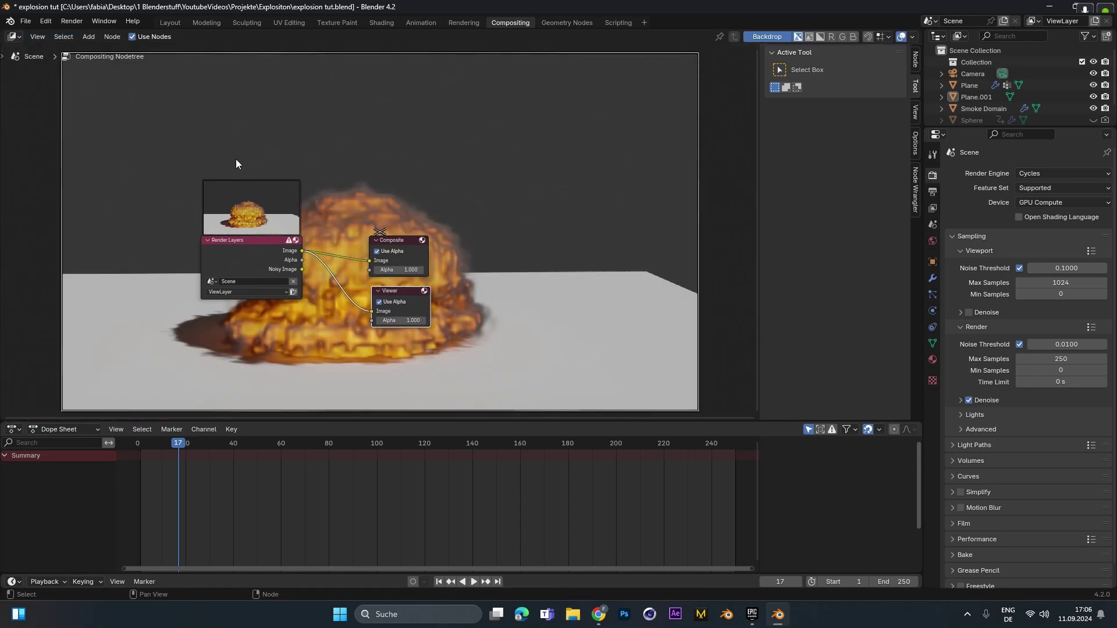
pyautogui.press('a')
pyautogui.moveTo(431, 303); pyautogui.dragTo(644, 181)
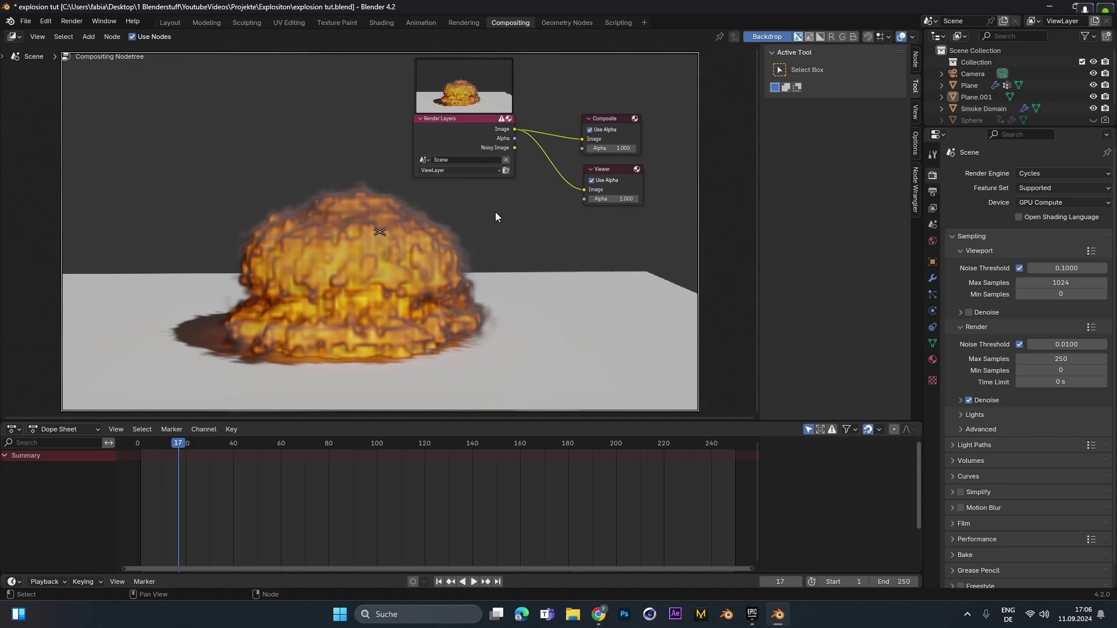
# - Insert a Glare node between Render Layers and Composite and connect its output to the Viewer
pyautogui.hotkey('shift', 'a')
pyautogui.click(493, 197)
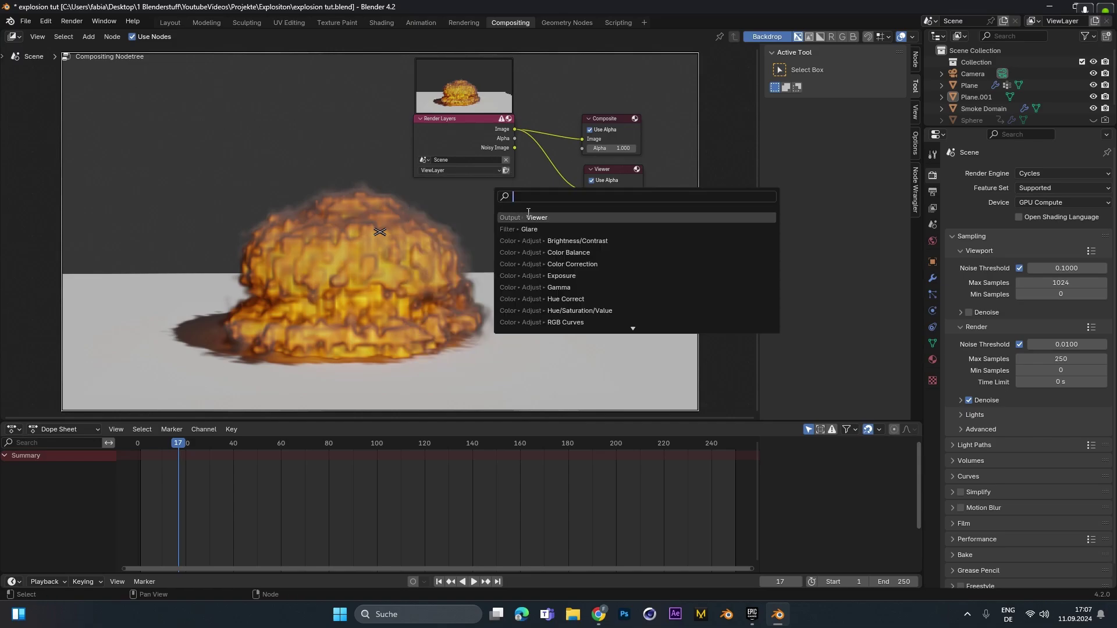
pyautogui.click(533, 230)
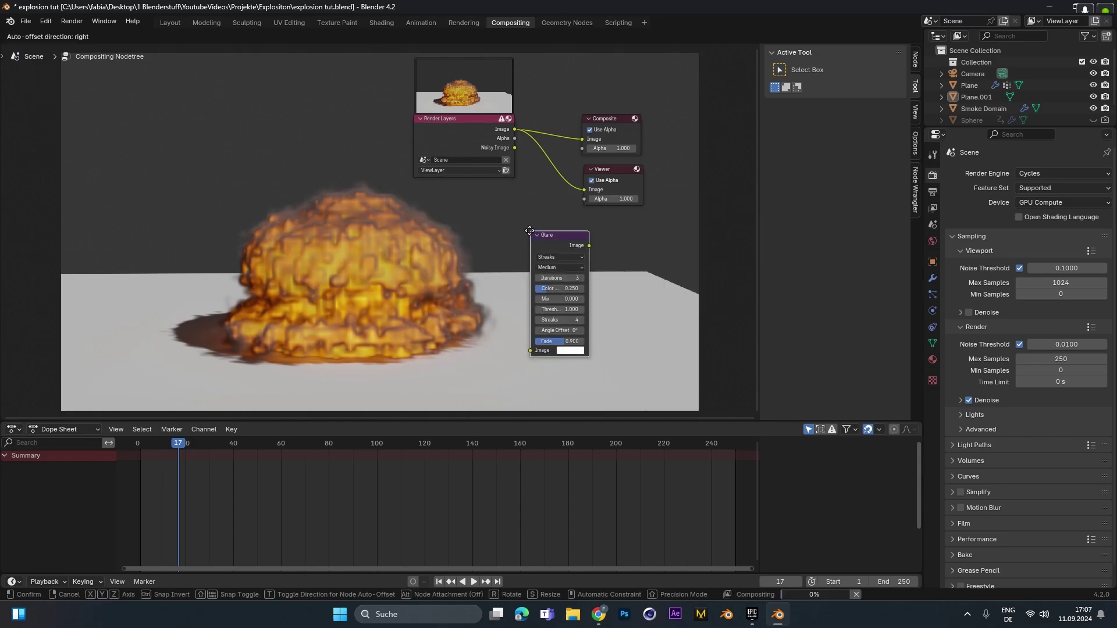
pyautogui.click(534, 116)
pyautogui.moveTo(618, 191); pyautogui.dragTo(658, 190)
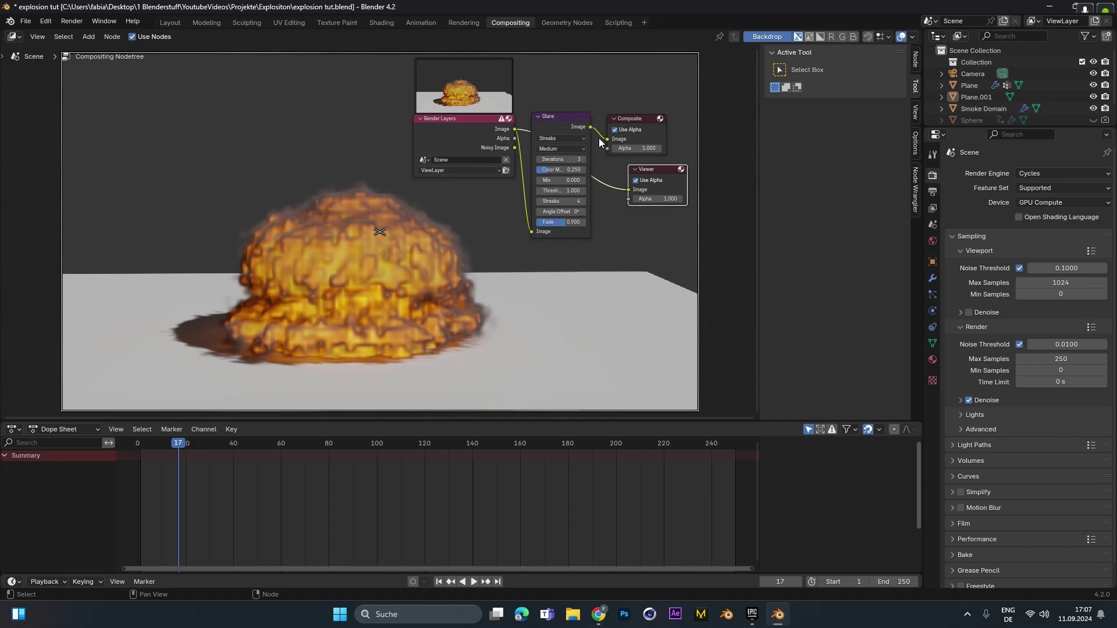
pyautogui.moveTo(590, 127); pyautogui.dragTo(627, 192)
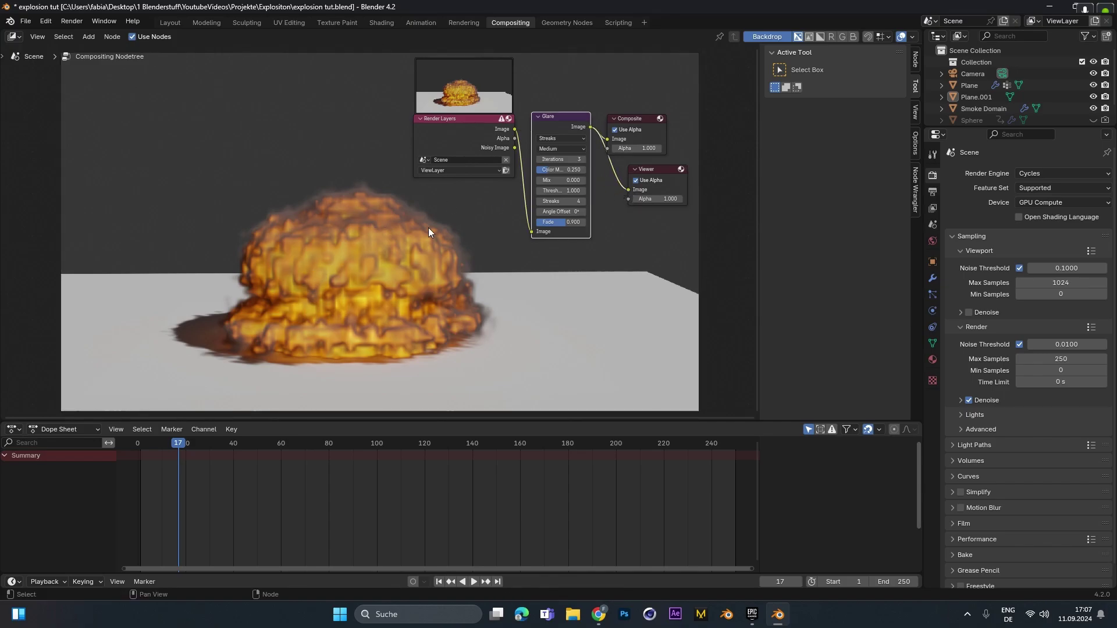
# - Set the Glare type to Bloom with a Threshold of 0.5
pyautogui.click(564, 138)
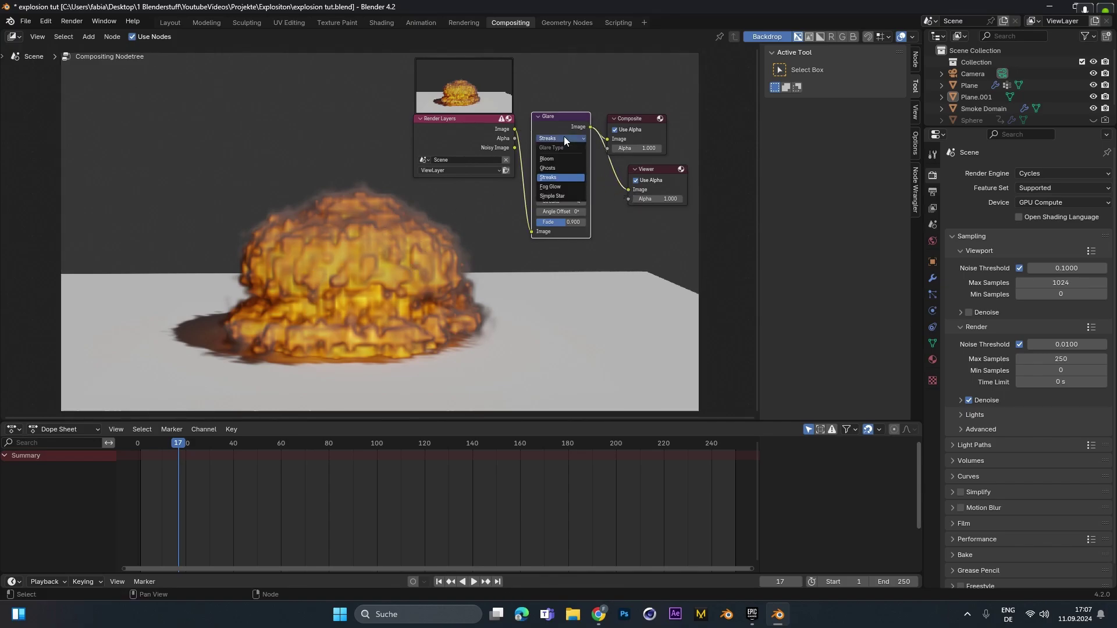
pyautogui.click(561, 158)
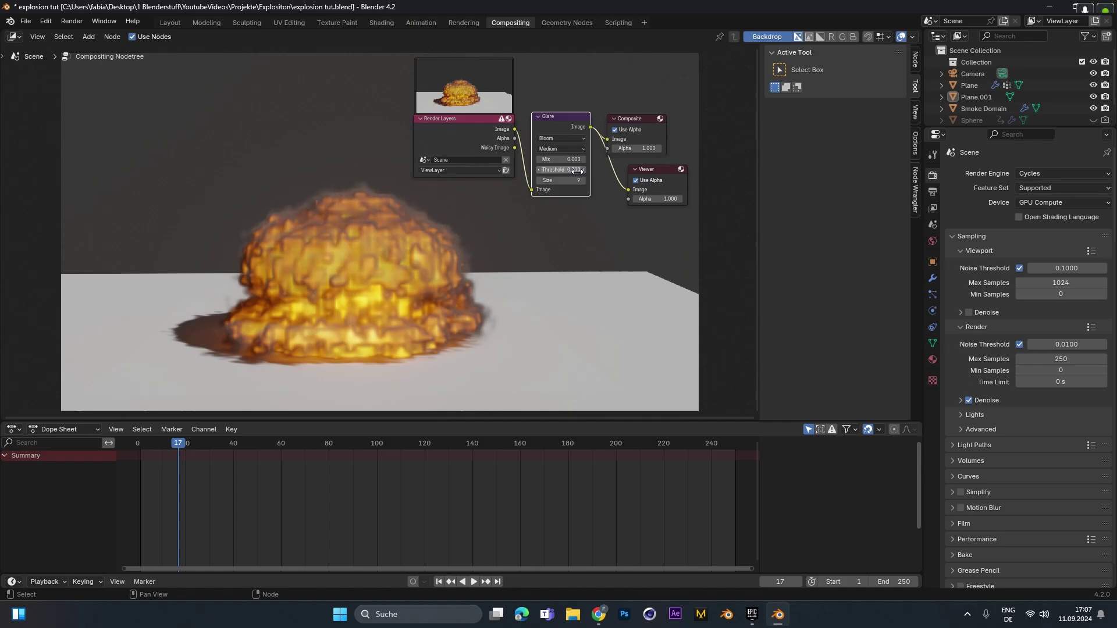
pyautogui.doubleClick(573, 170)
pyautogui.write('.6')
pyautogui.press('Return')
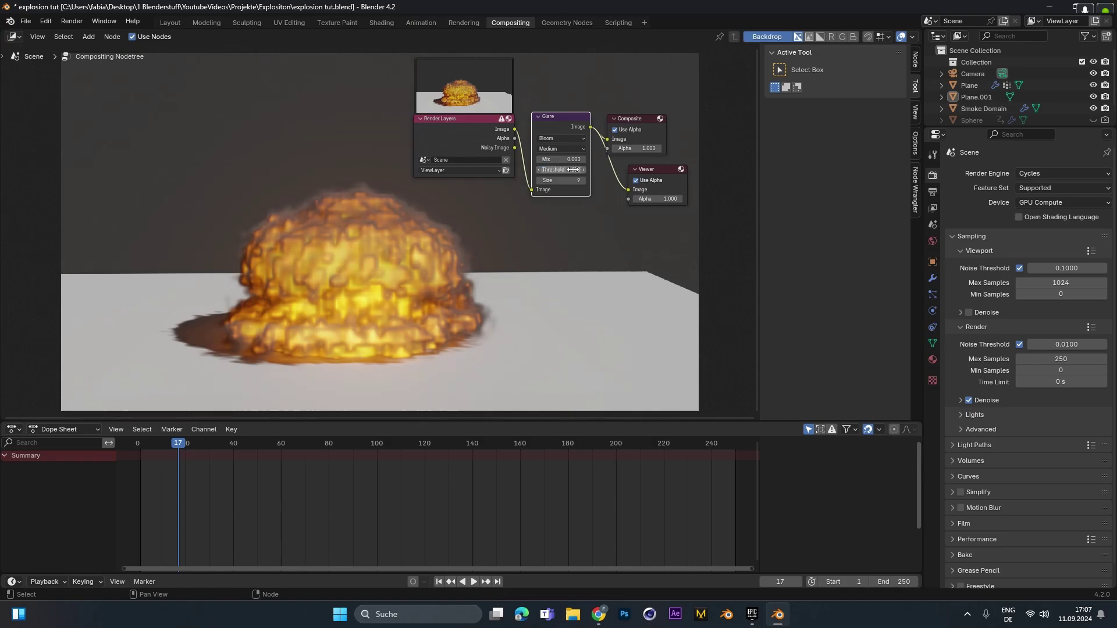
pyautogui.click(573, 170)
pyautogui.write('.5')
pyautogui.press('Return')
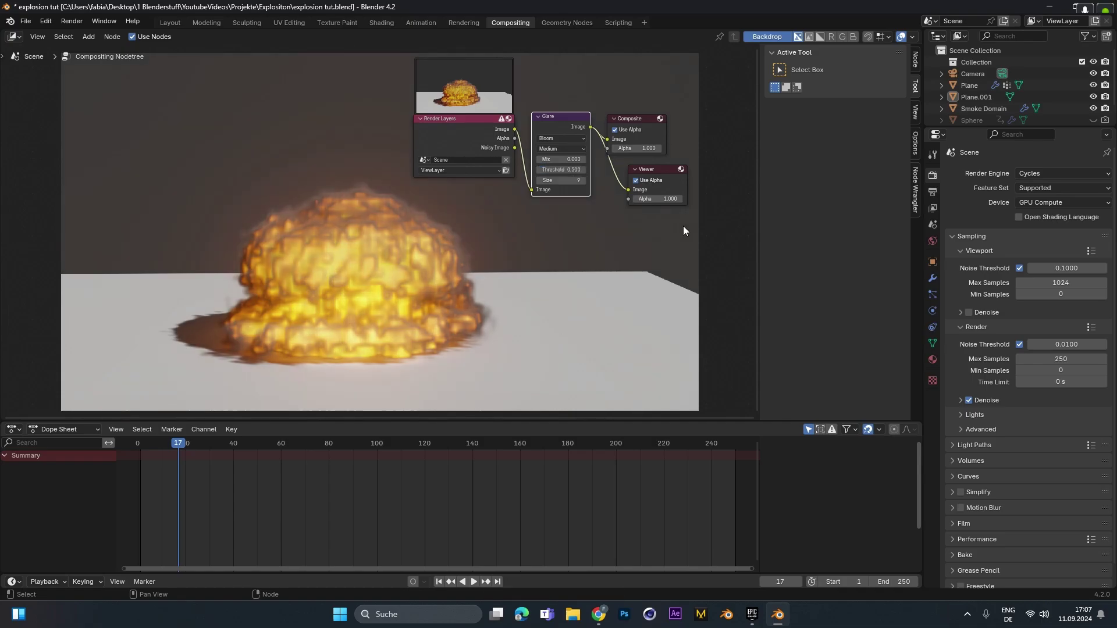
pyautogui.scroll(-1, 472, 288)
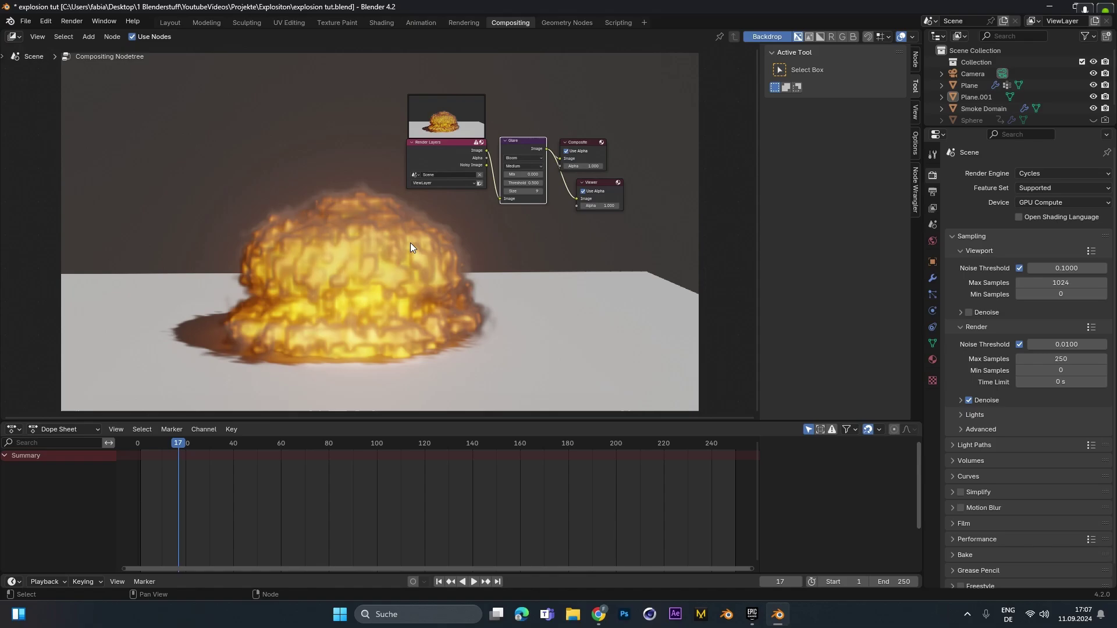